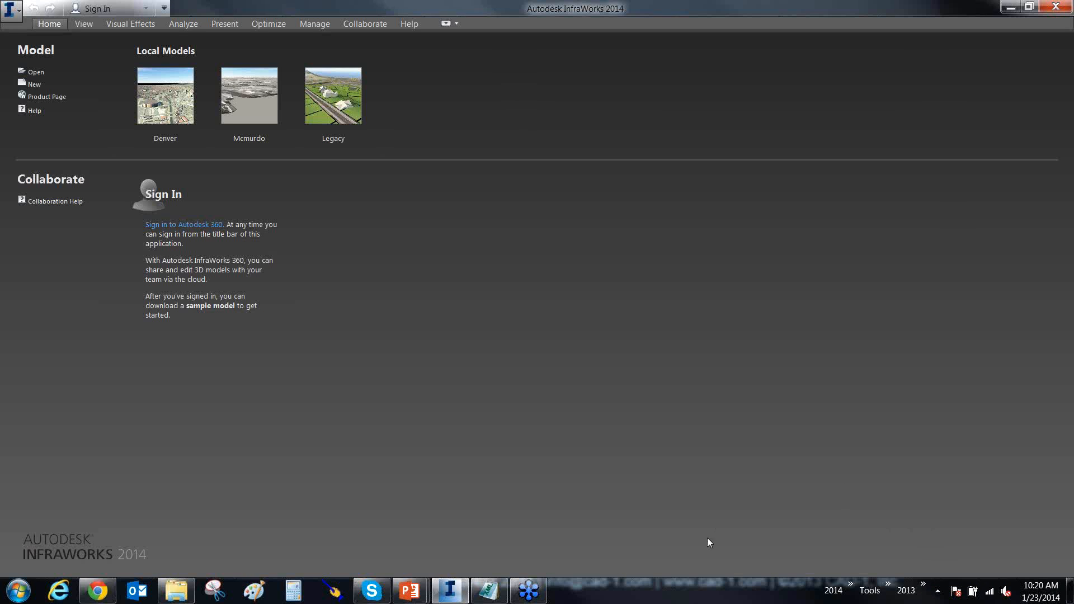
Step: Sign out of Skype and close its sign-in window
right_click(371, 590)
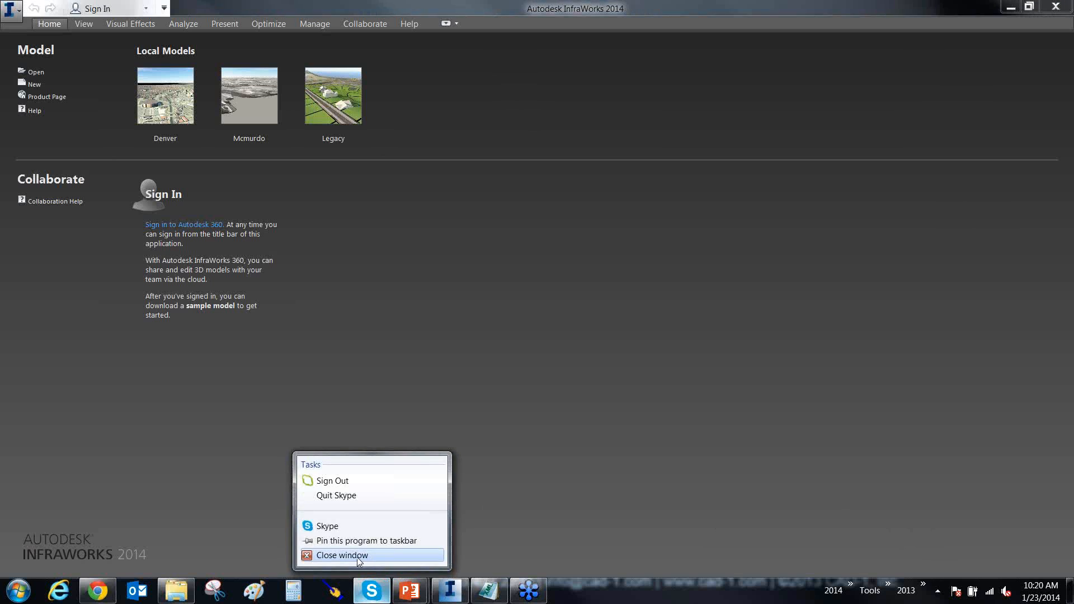
left_click(337, 484)
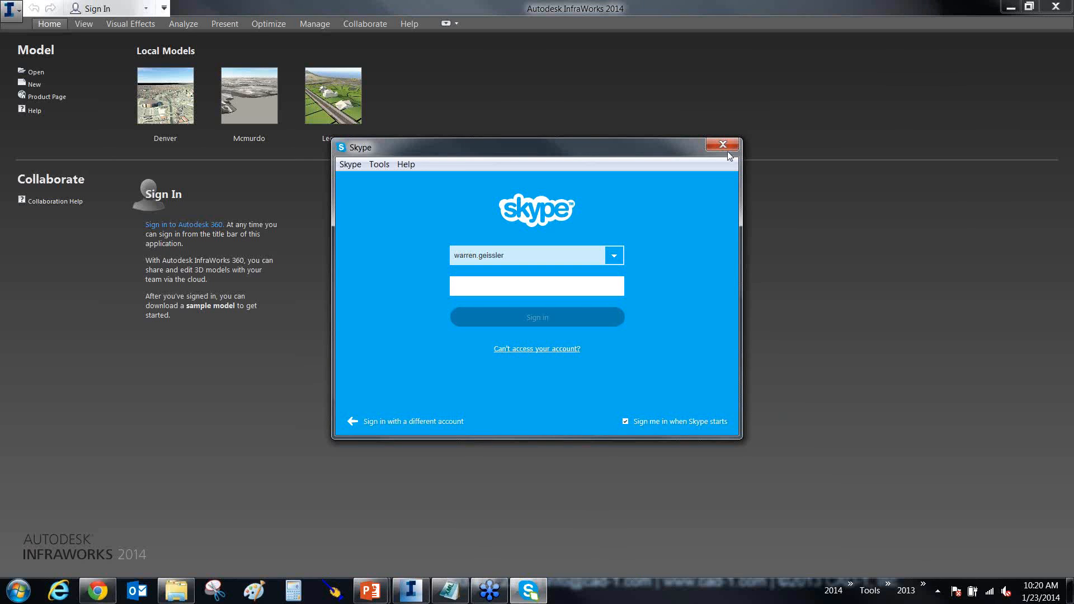
left_click(722, 145)
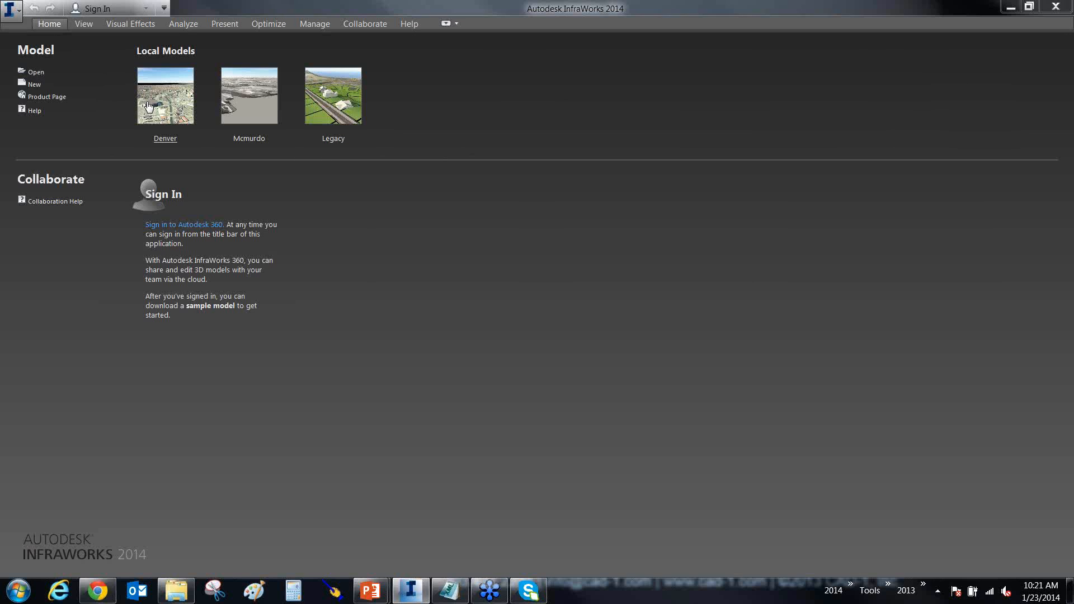
Step: Create a new model named "model" in the default location without defining a model extent
left_click(31, 87)
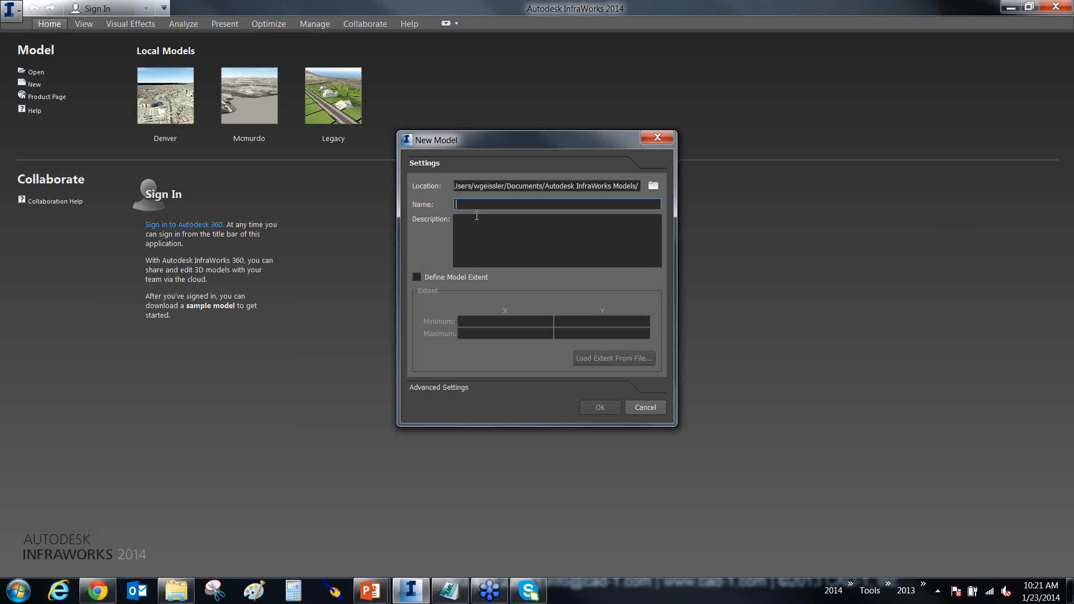
type("model")
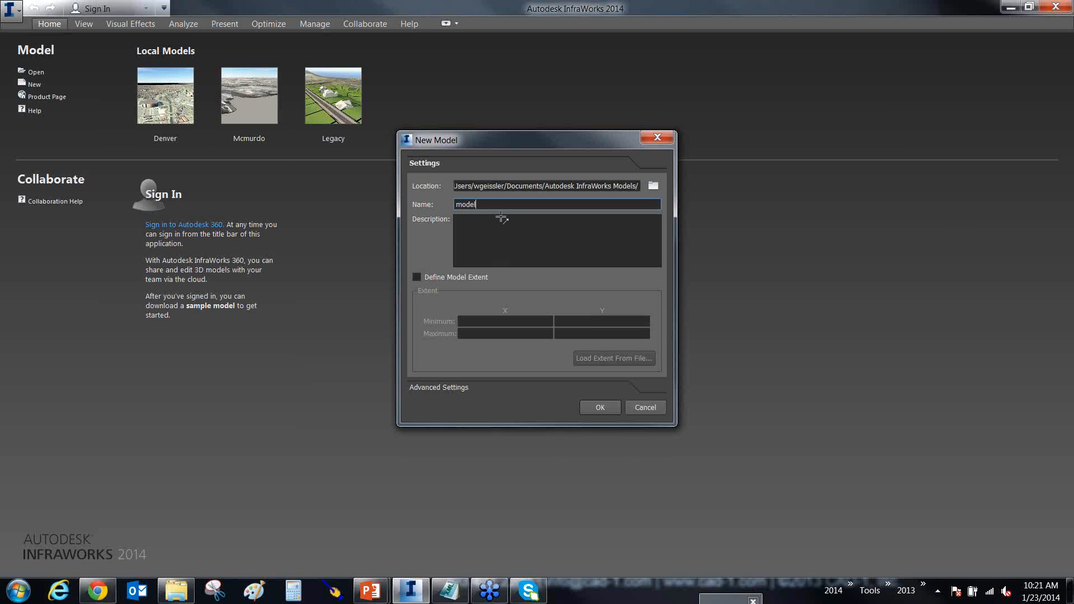
mouse_move(500, 220)
left_mouse_down()
mouse_move(472, 227)
mouse_move(426, 279)
left_mouse_up()
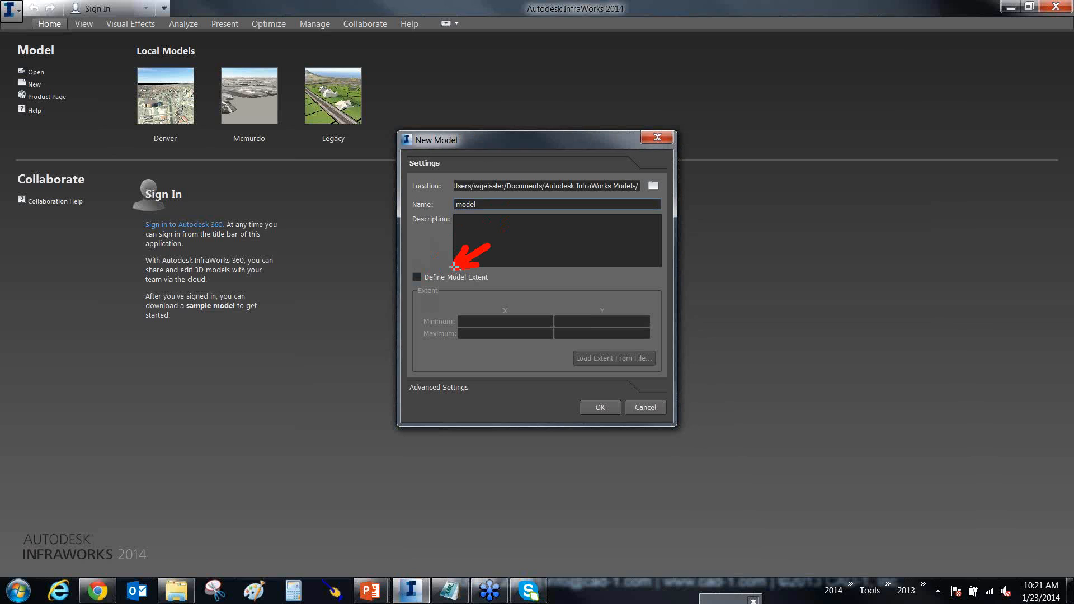
left_click(602, 406)
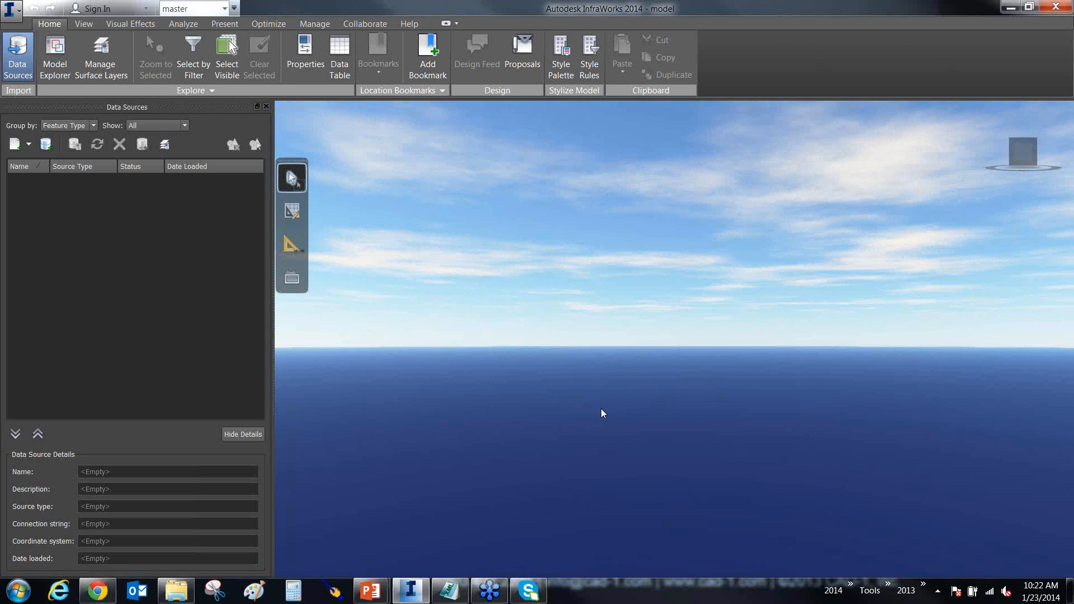
Step: Examine the empty model's globe as a whole and turn it to North America for a closer look at the western United States
left_click_drag(602, 422, 619, 483)
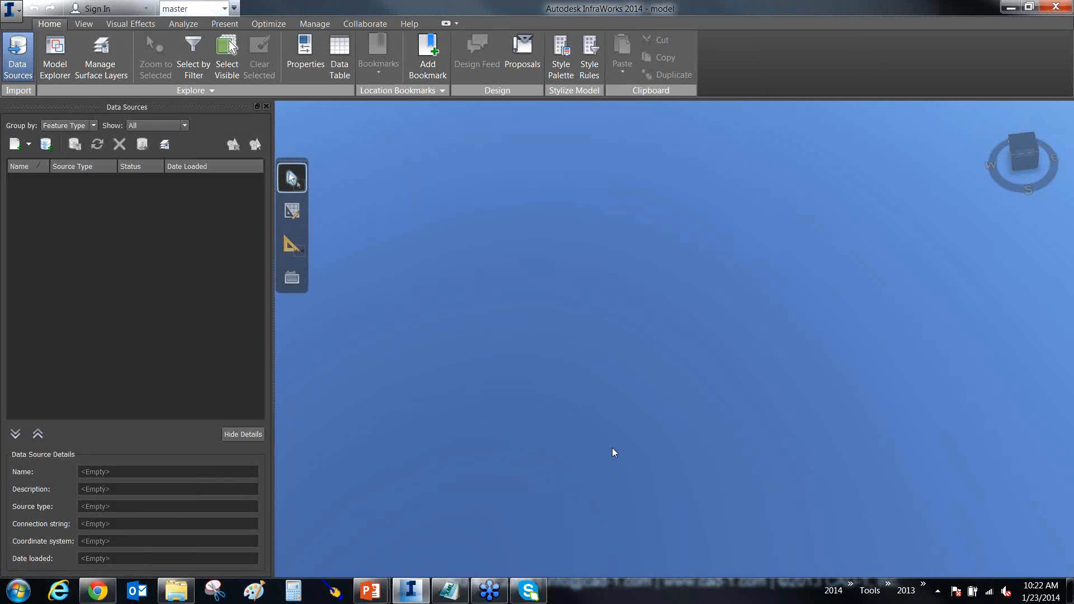
scroll(611, 452, "down", 5)
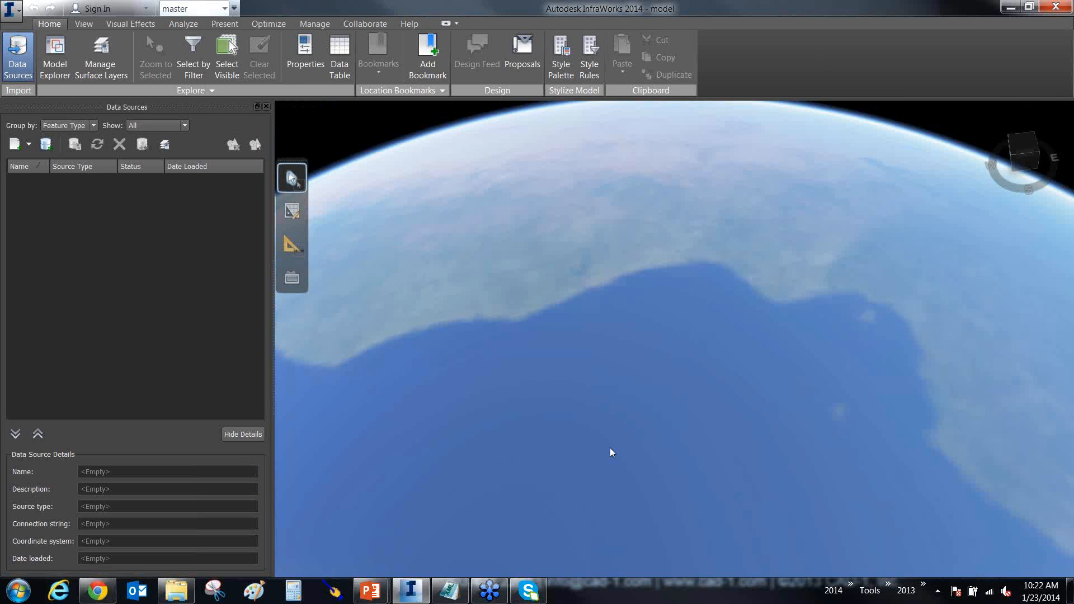
scroll(610, 451, "down", 3)
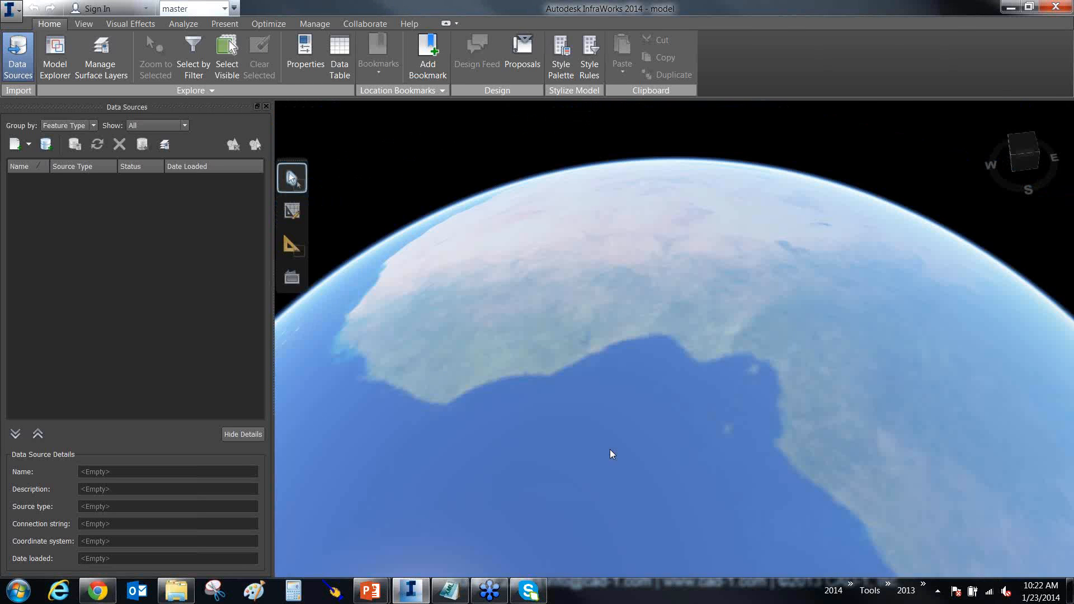
scroll(611, 450, "down", 5)
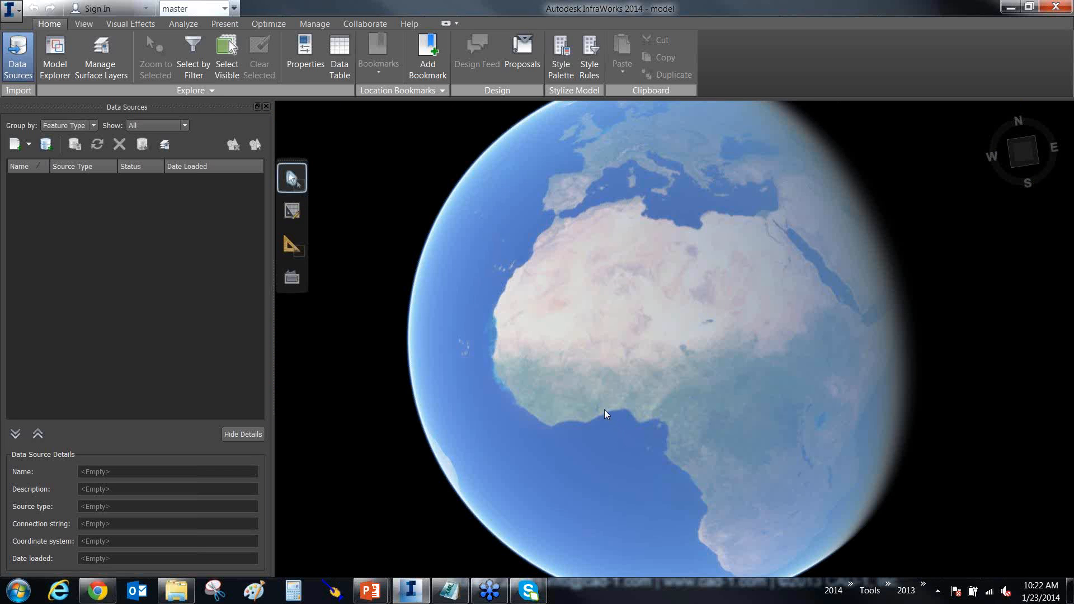
scroll(604, 413, "up", 3)
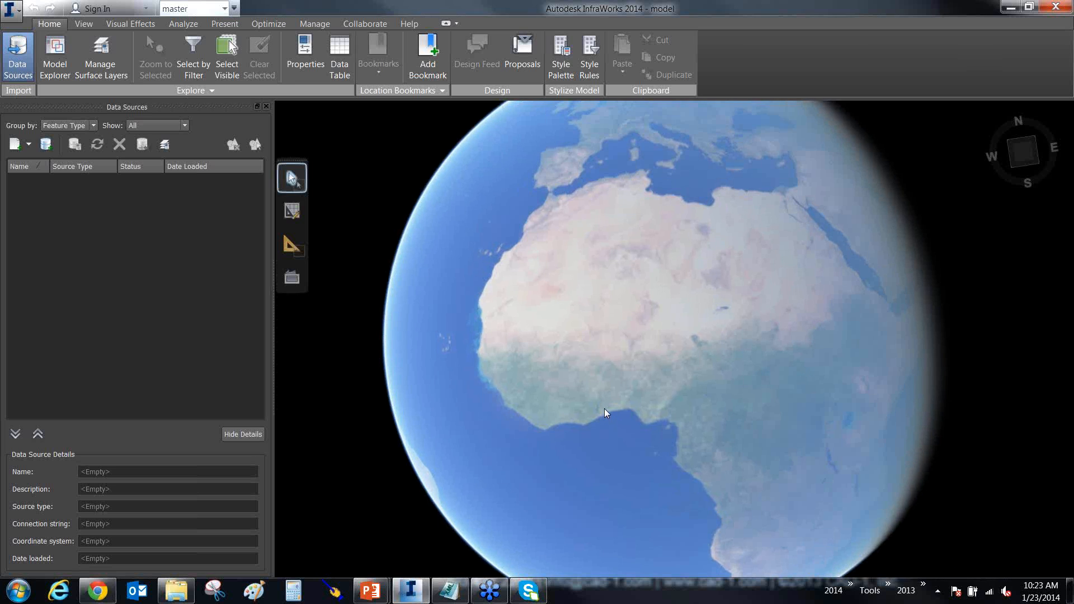
middle_click_drag(563, 371, 622, 254)
middle_click_drag(734, 273, 818, 305)
middle_click_drag(563, 279, 716, 362)
middle_click_drag(606, 257, 649, 363)
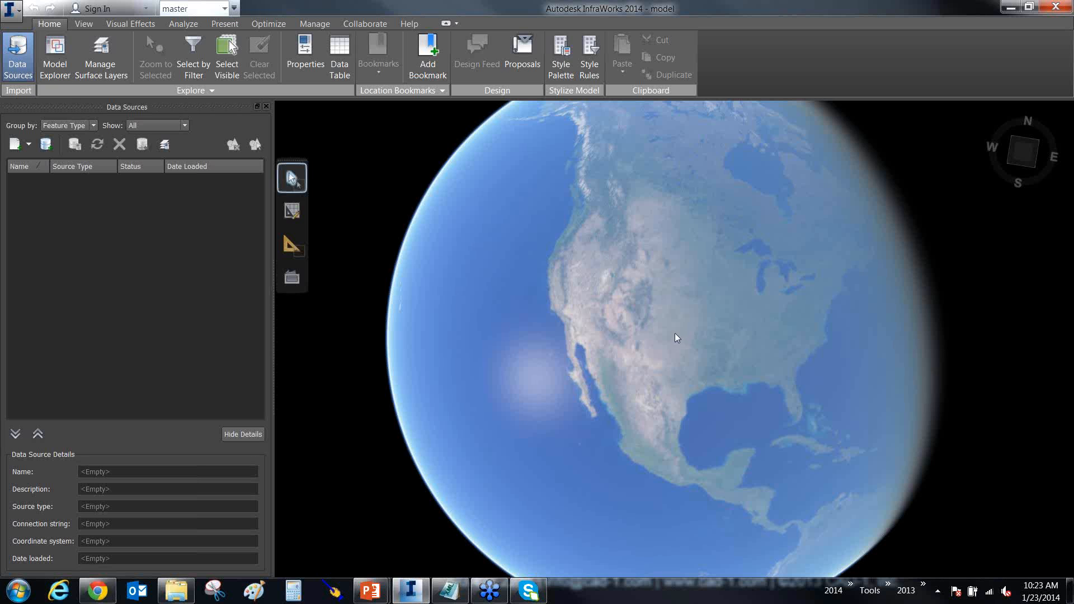
scroll(665, 324, "up", 3)
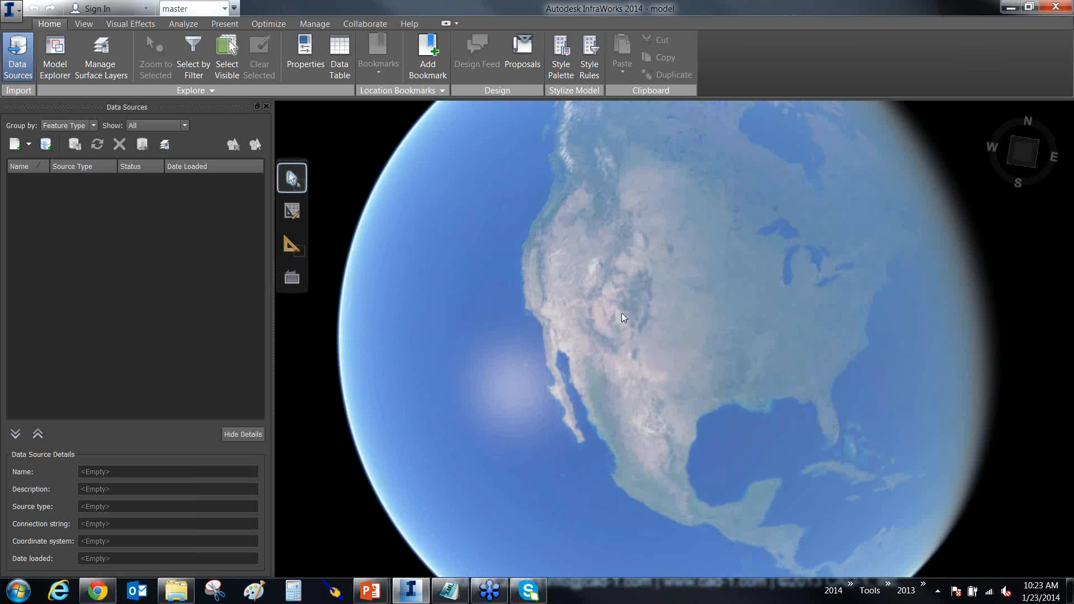
scroll(621, 317, "up", 5)
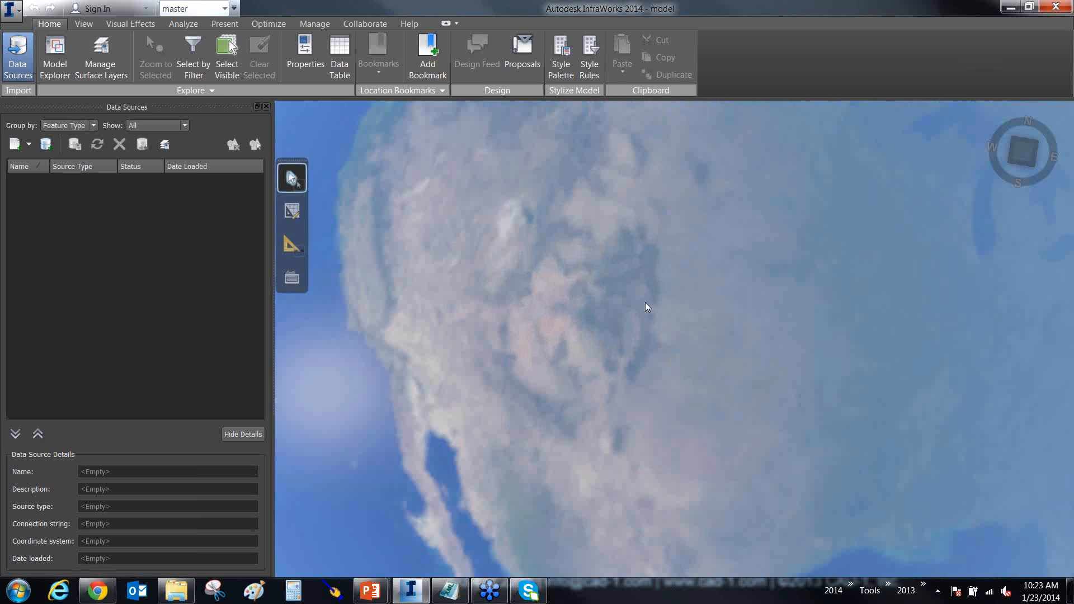
scroll(640, 309, "up", 1)
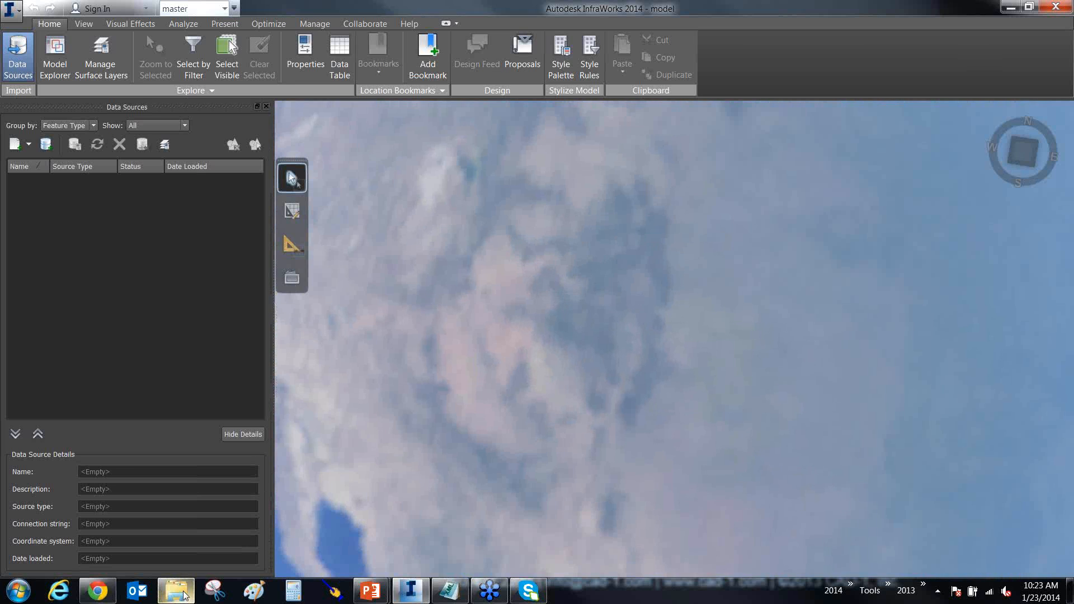
Step: Switch to the DATA folder in Windows Explorer and open building_outlines.shp.xml in XML Notepad
mouse_move(184, 595)
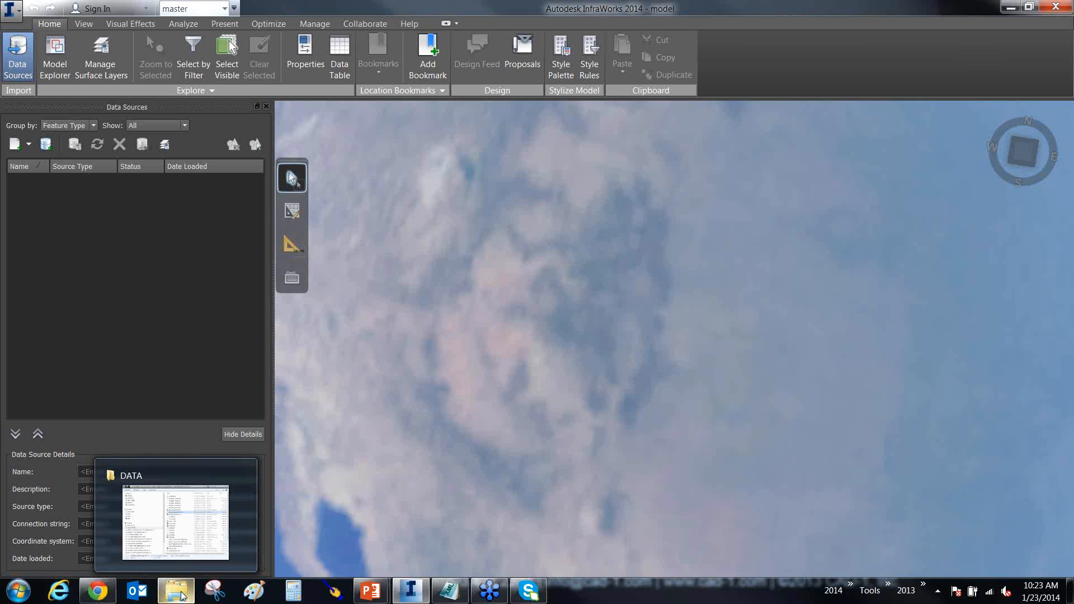
left_click(183, 596)
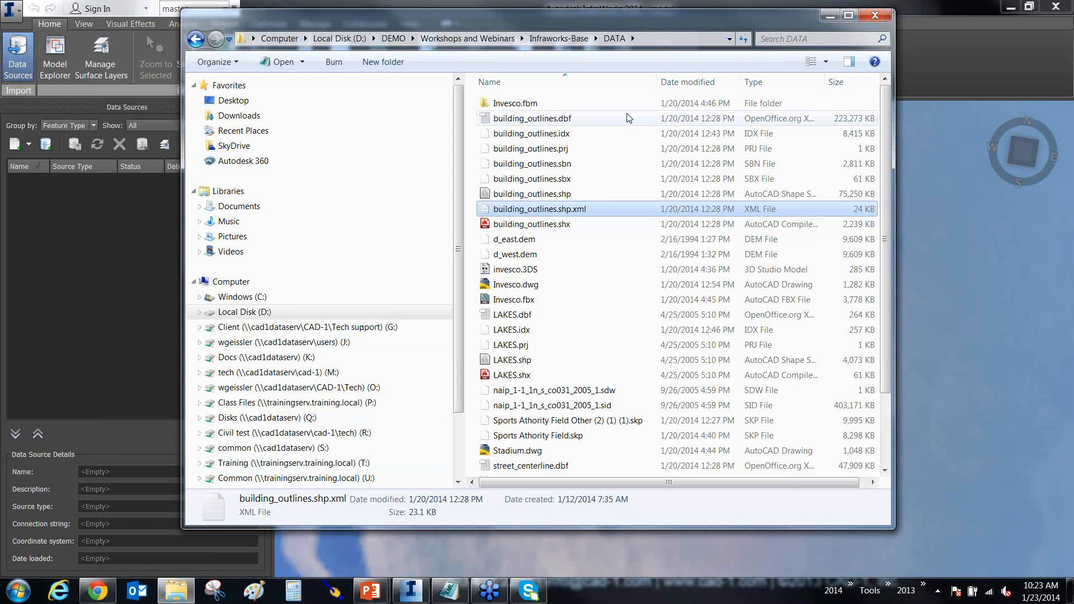
left_click_drag(626, 115, 580, 186)
left_click_drag(615, 299, 544, 326)
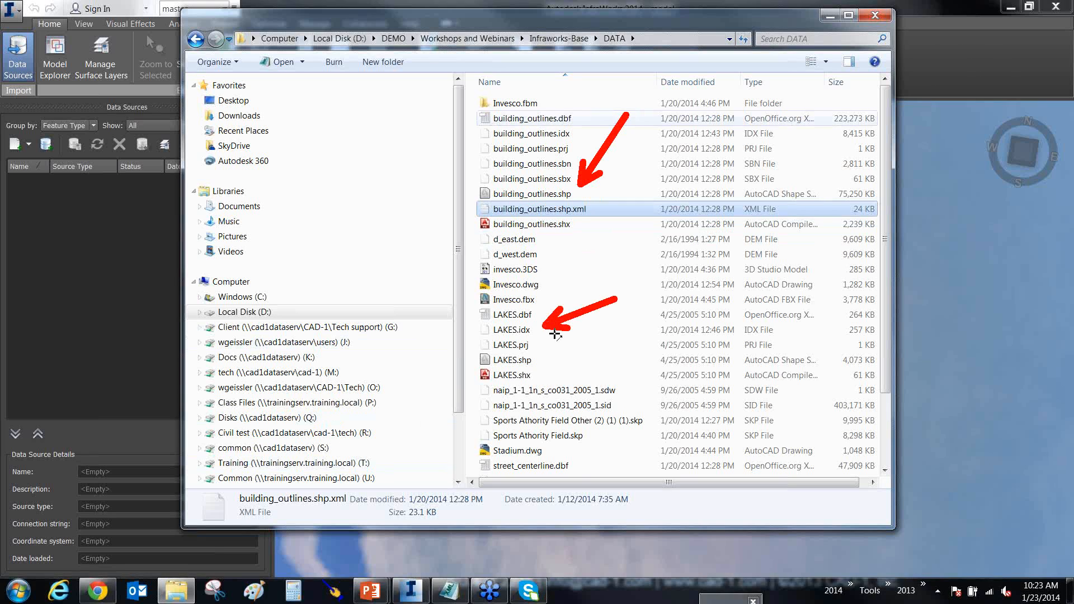
left_click_drag(663, 338, 617, 395)
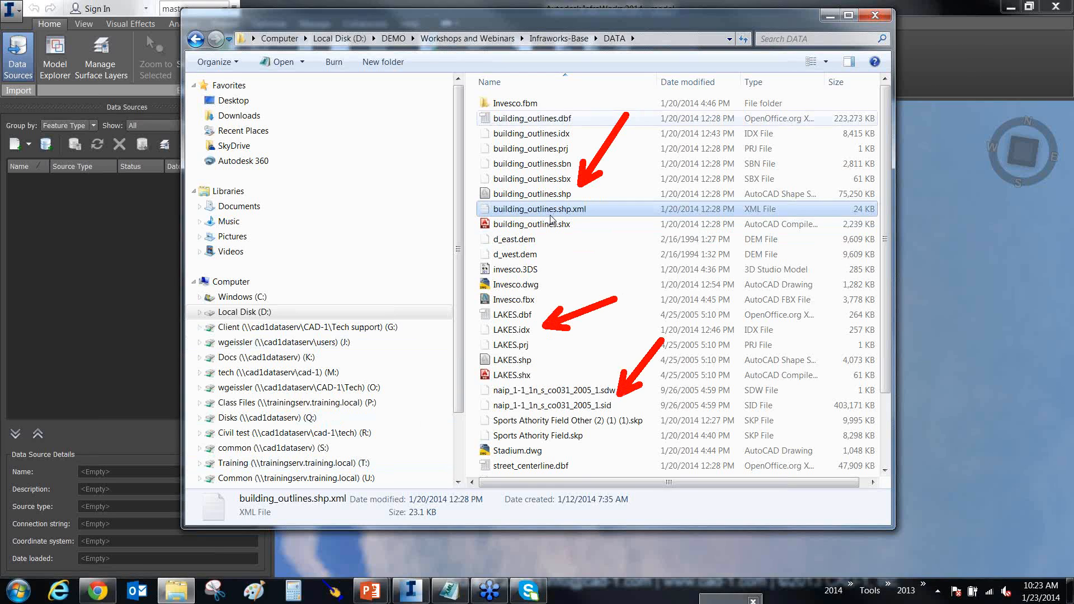
key("Escape")
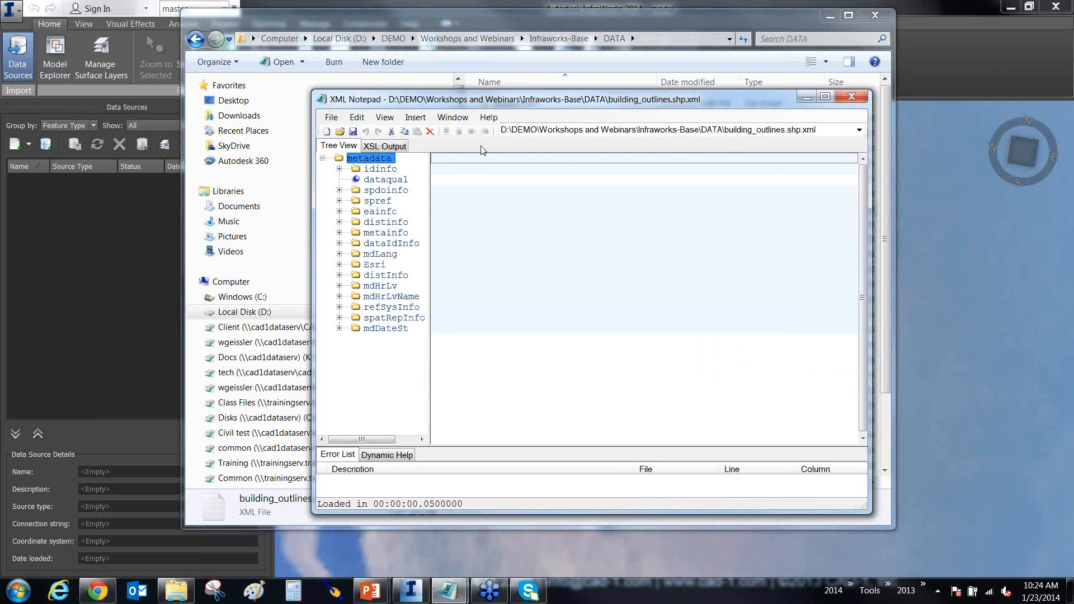
Step: Show the building outlines metadata as XSL output and apply the FGDC_V2_a.xsl stylesheet from the Metadata Files folder
left_click(383, 147)
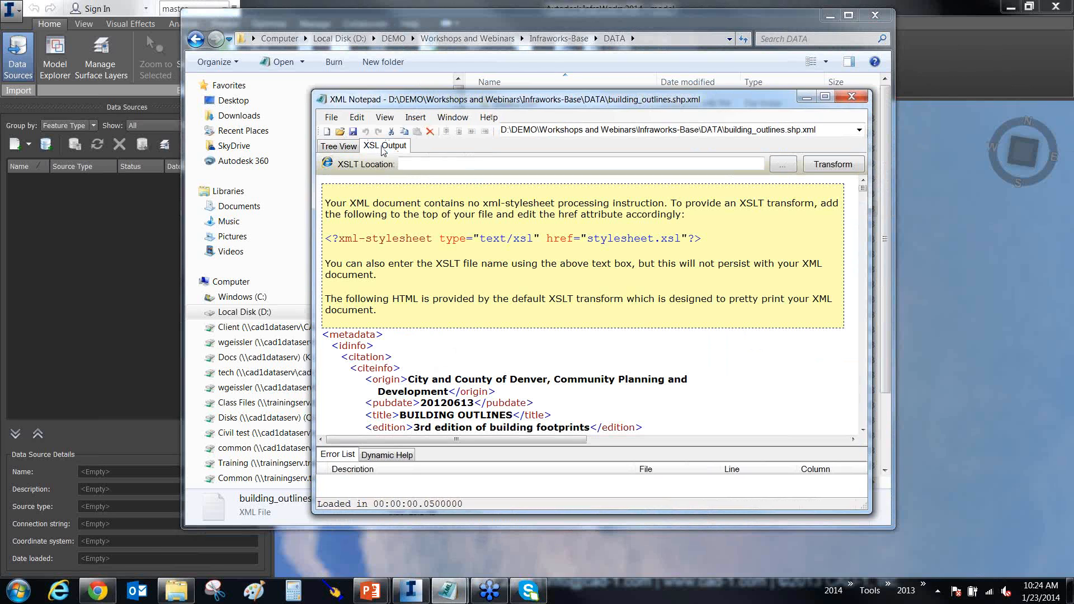
left_click_drag(579, 93, 561, 90)
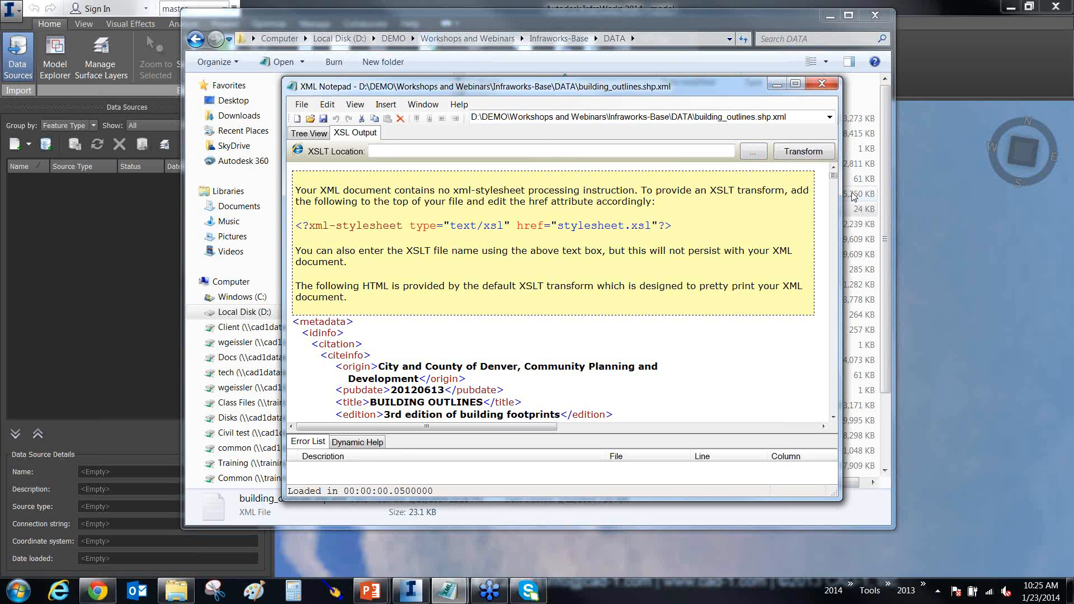
left_click_drag(833, 178, 833, 208)
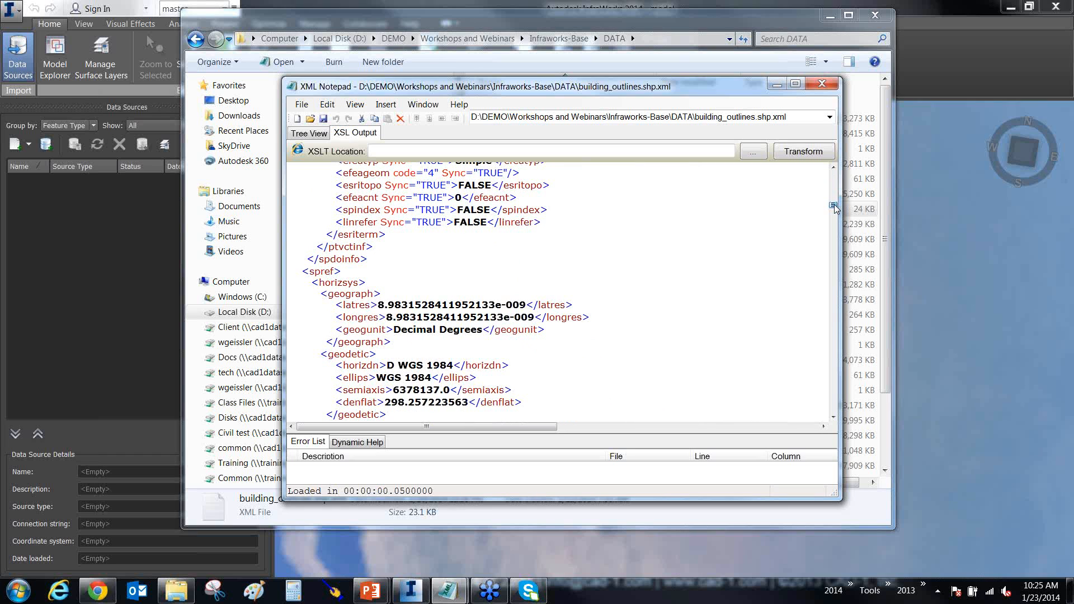
left_click_drag(834, 209, 833, 174)
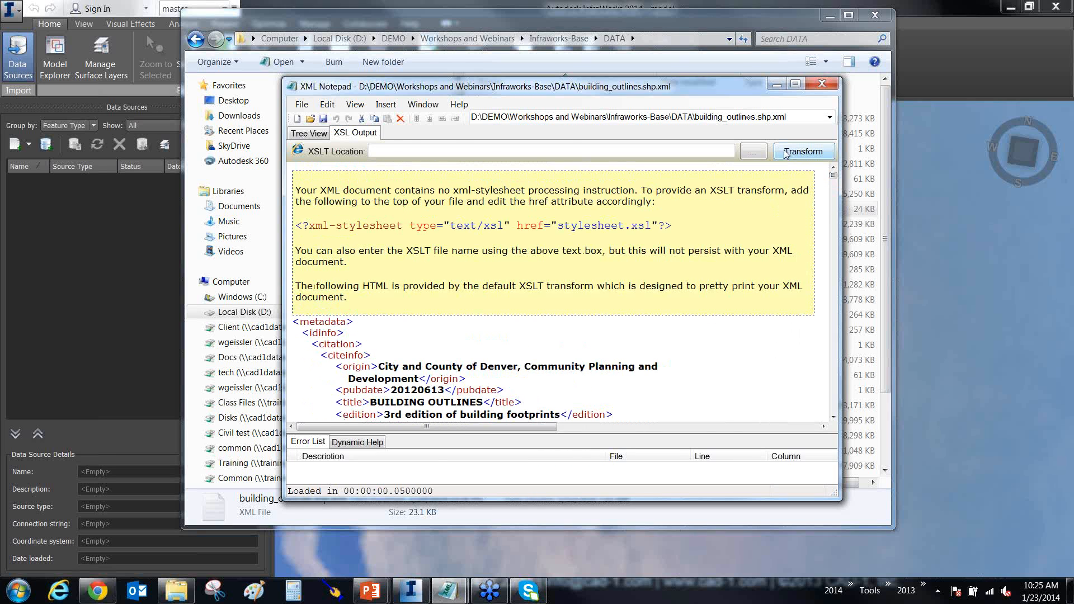
left_click(753, 152)
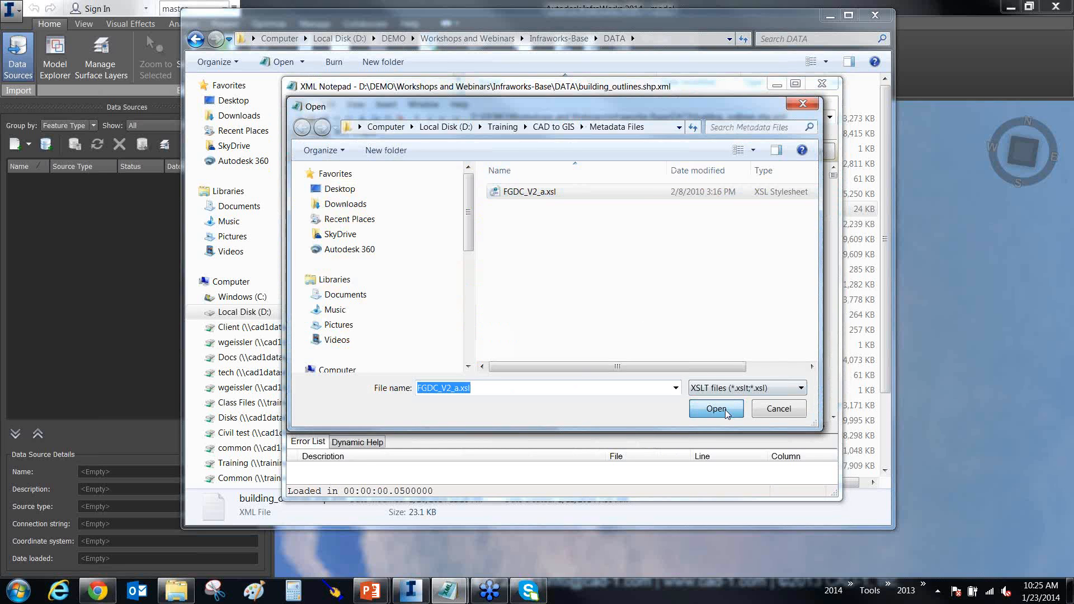
left_click(717, 409)
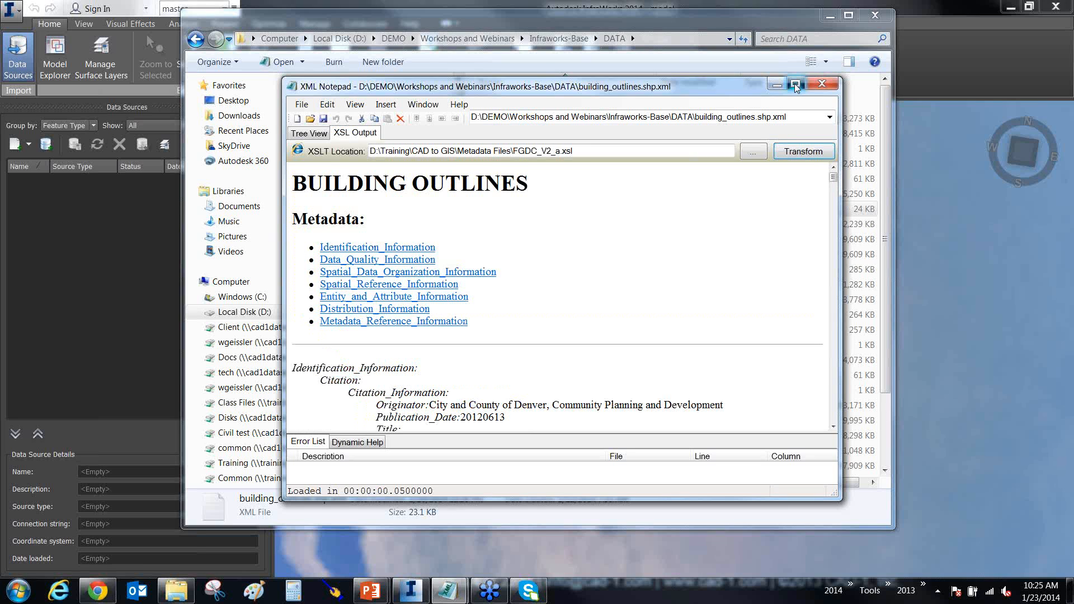
Step: Maximize the metadata window and read the building outlines' identification, spatial reference, and attribute classification information
left_click(795, 85)
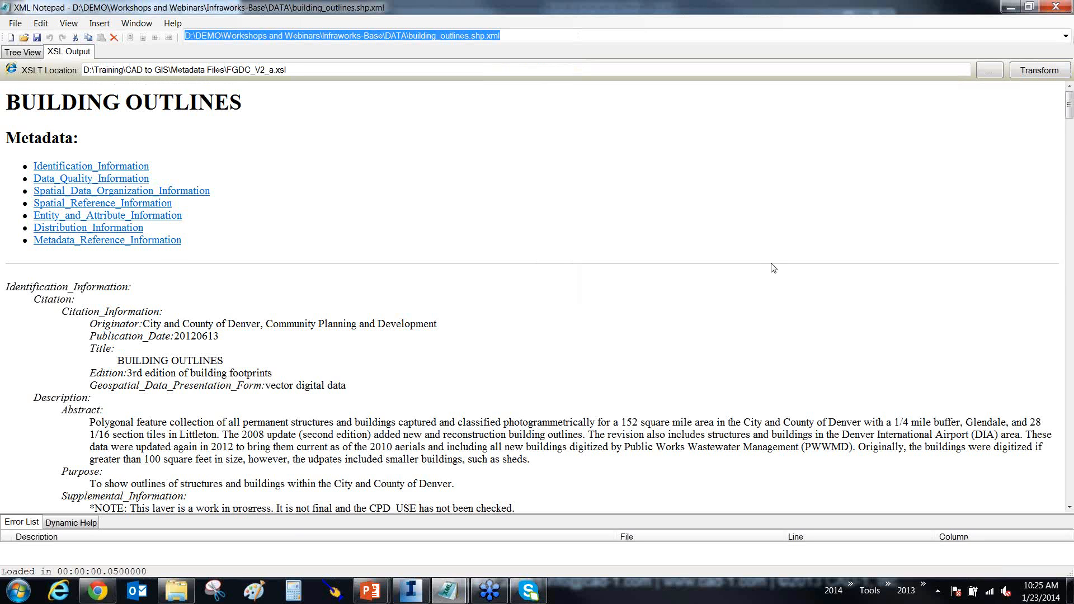
scroll(772, 267, "down", 3)
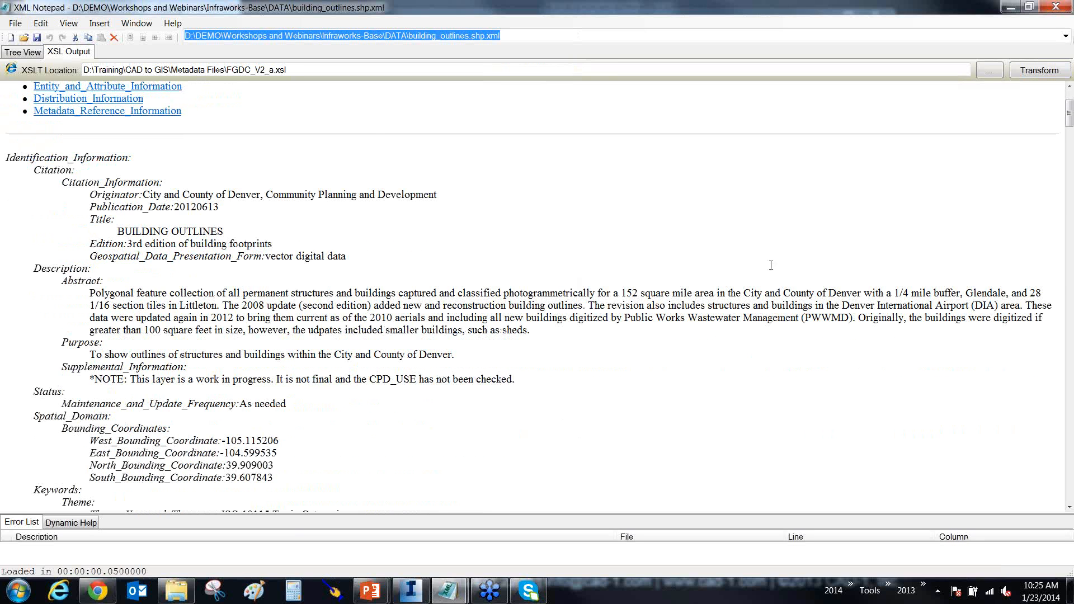
scroll(771, 266, "down", 3)
scroll(771, 267, "down", 3)
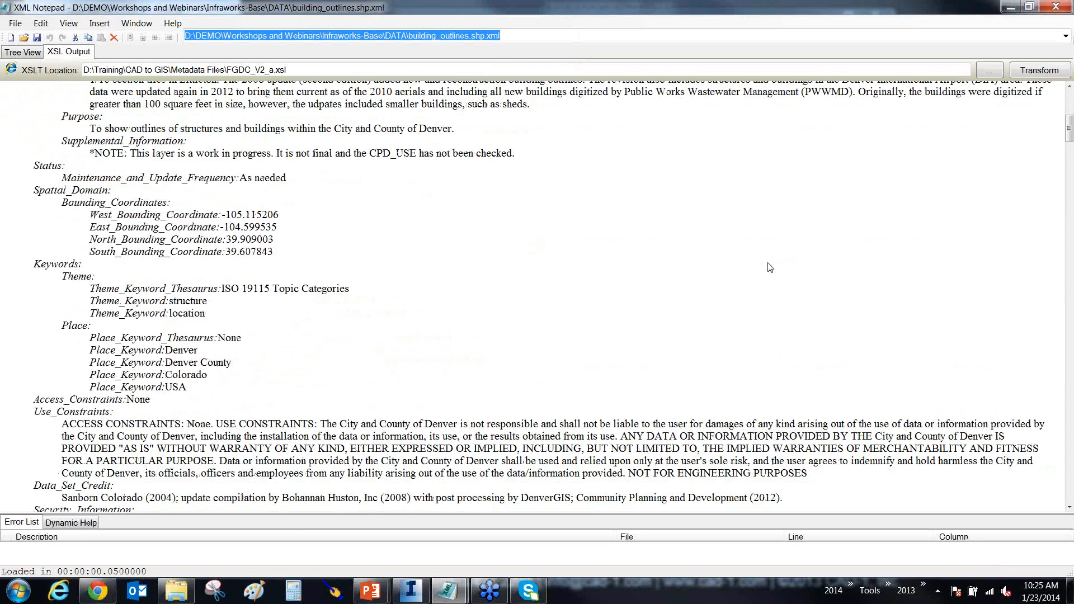
scroll(765, 261, "down", 6)
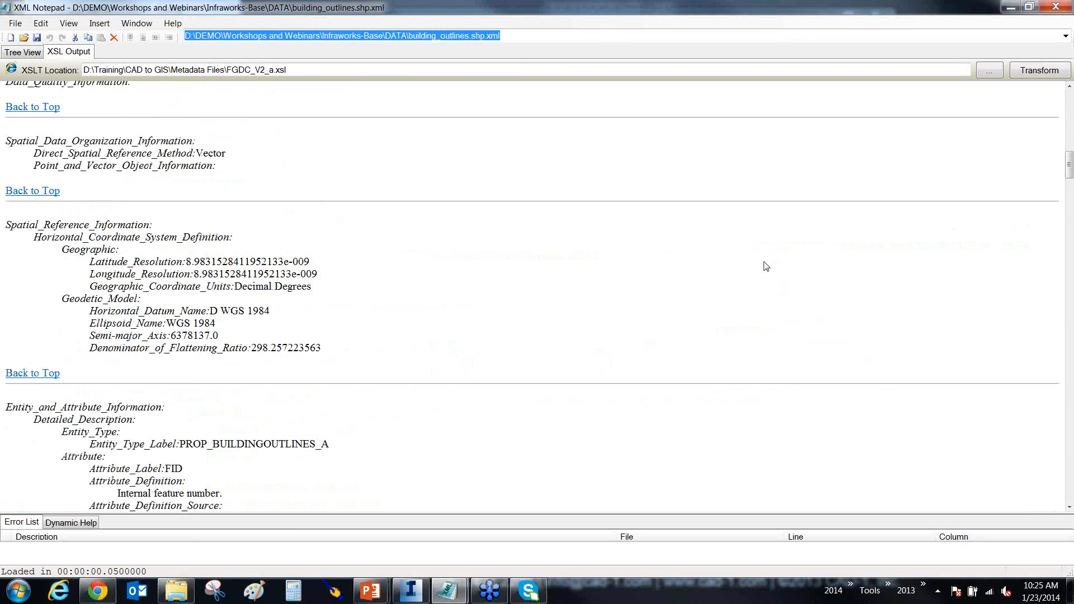
scroll(766, 267, "down", 5)
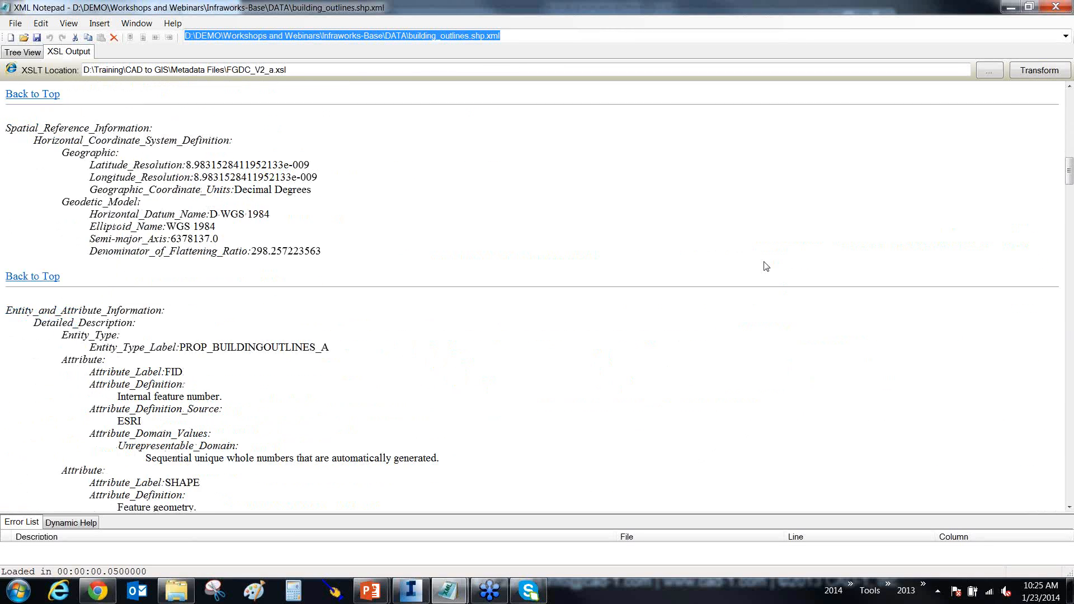
scroll(763, 267, "down", 3)
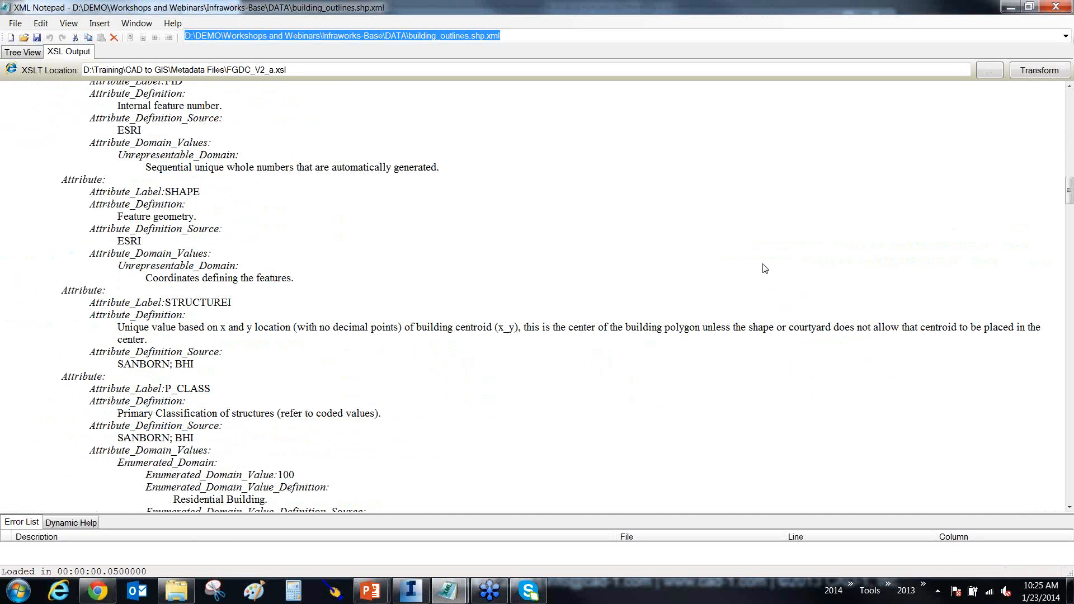
scroll(527, 284, "down", 7)
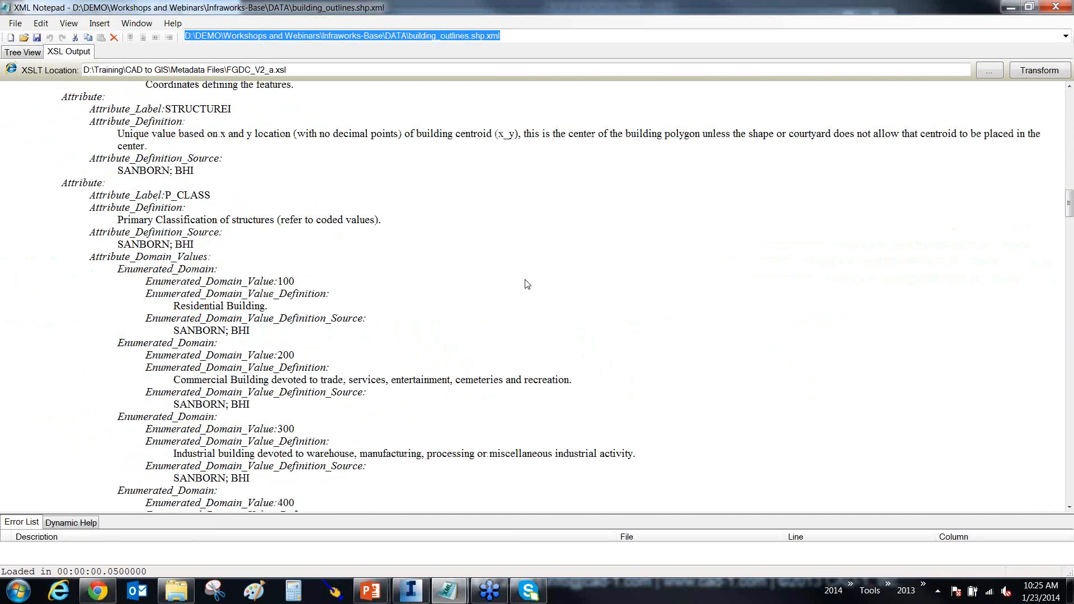
scroll(527, 285, "down", 14)
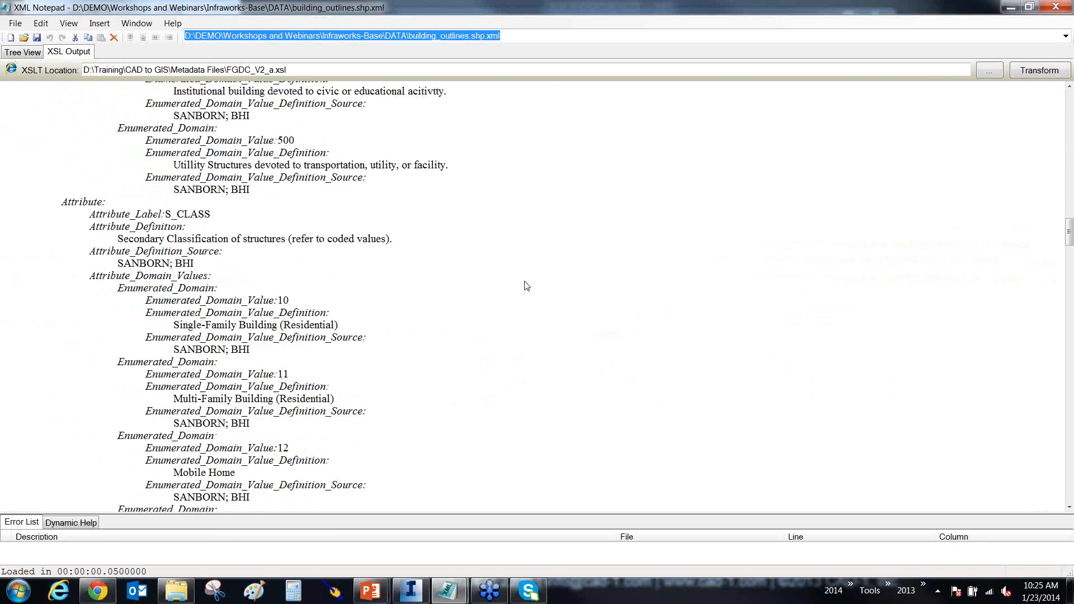
Step: Read the ELEV attribute's definition in the building outlines metadata and return to the InfraWorks model
scroll(524, 285, "down", 11)
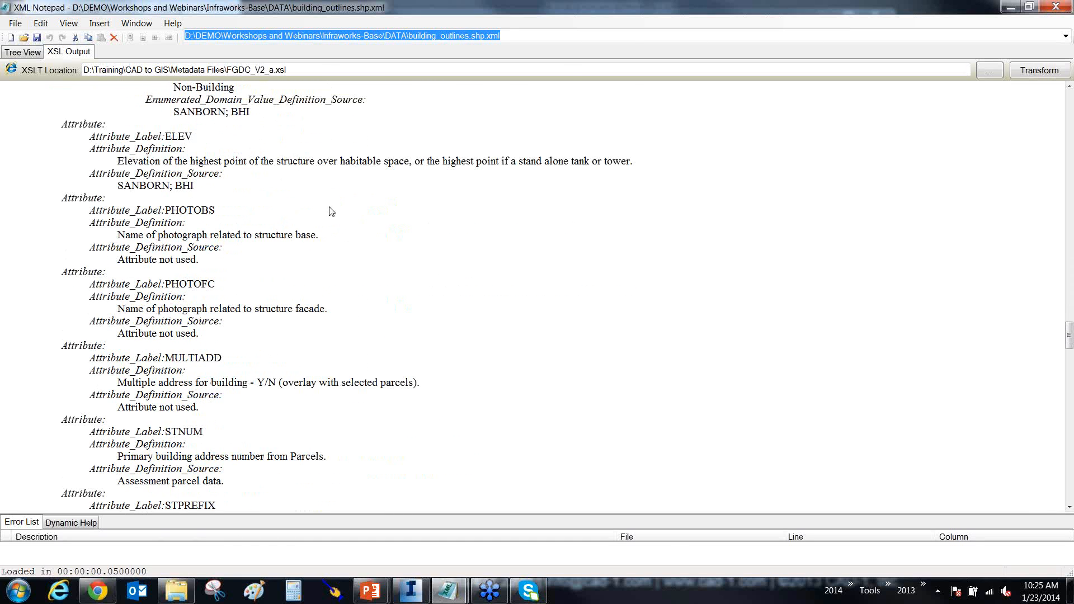
key("ctrl+2")
left_click_drag(327, 129, 207, 134)
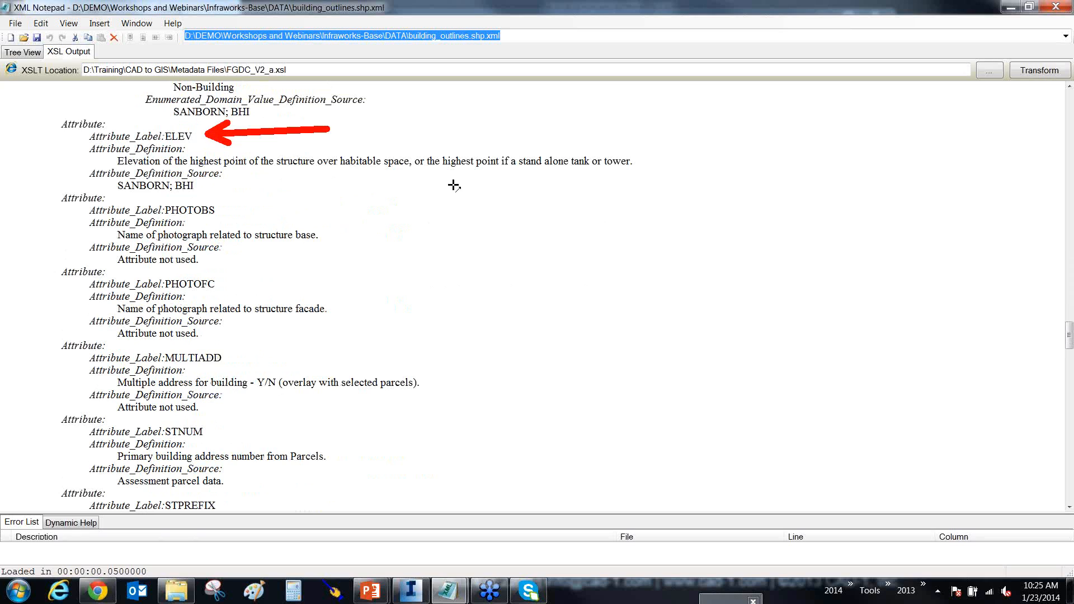
left_click_drag(456, 116, 394, 150)
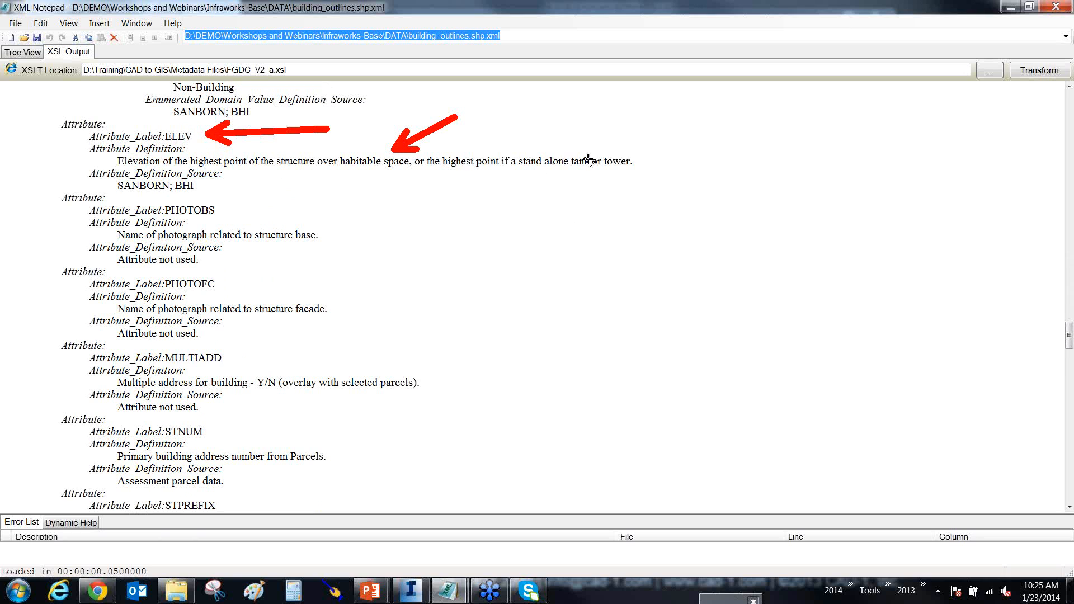
key("Escape")
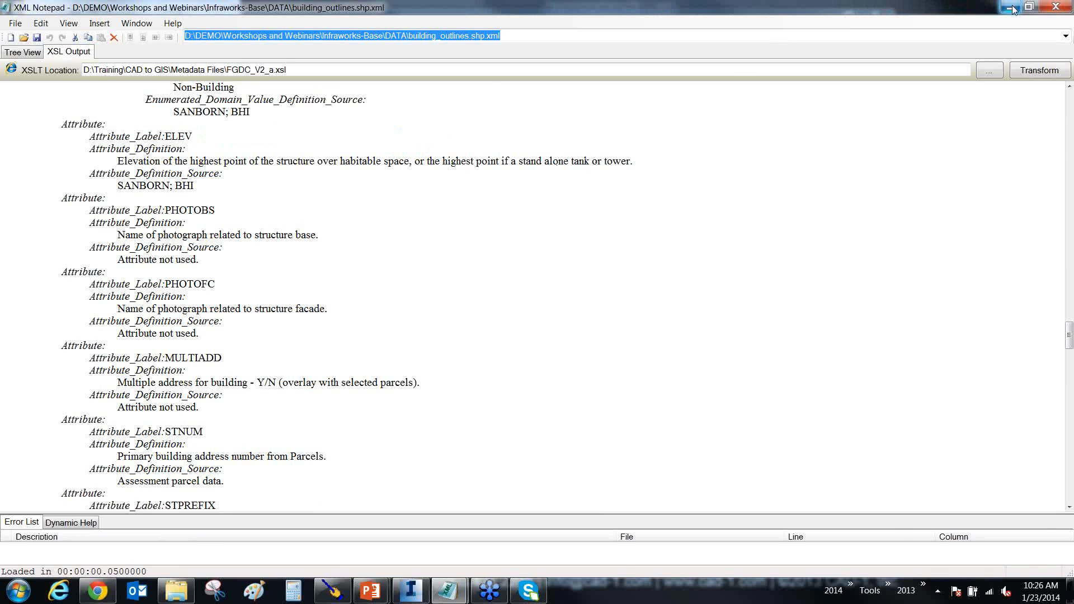
left_click(1013, 9)
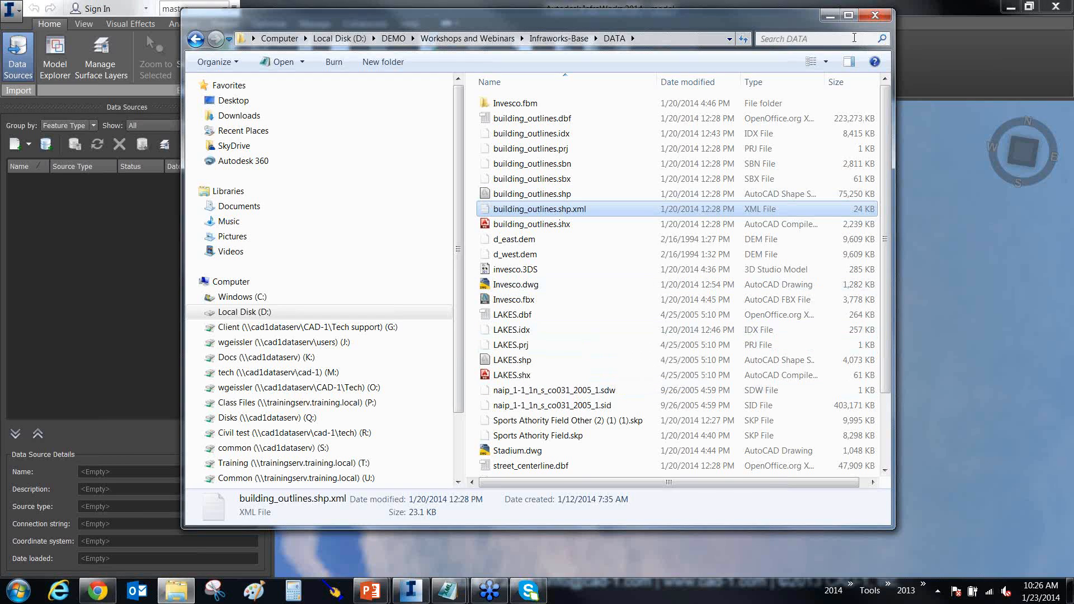
left_click(829, 16)
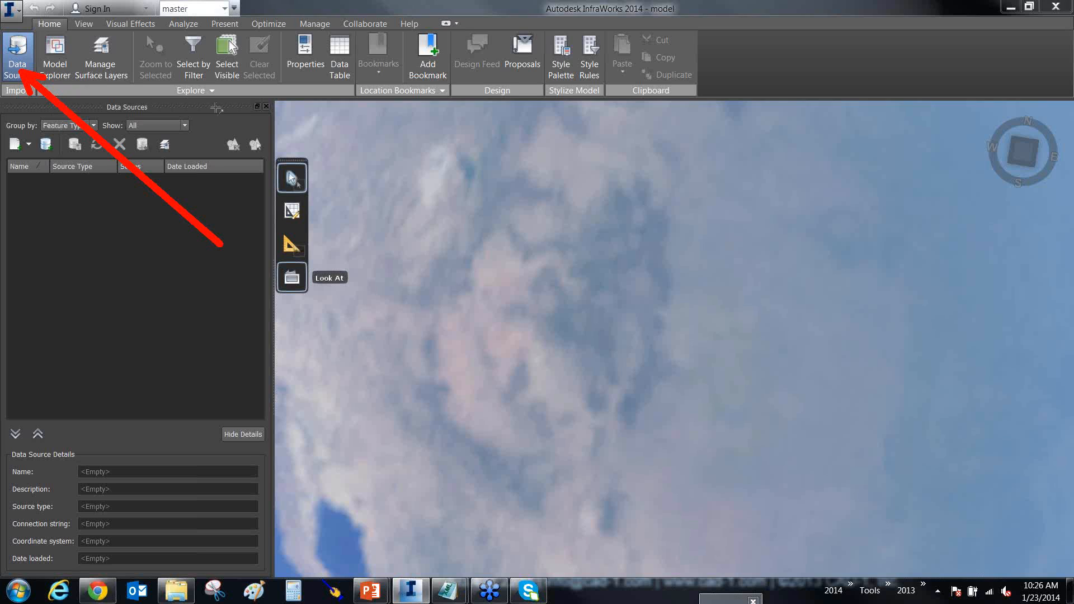
left_click(85, 23)
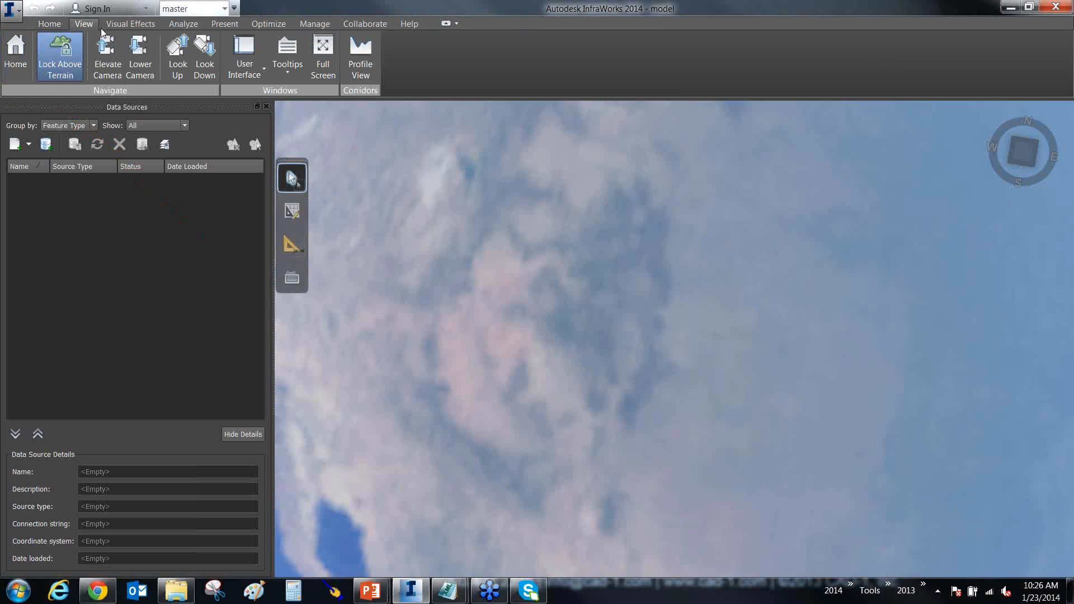
left_click(115, 24)
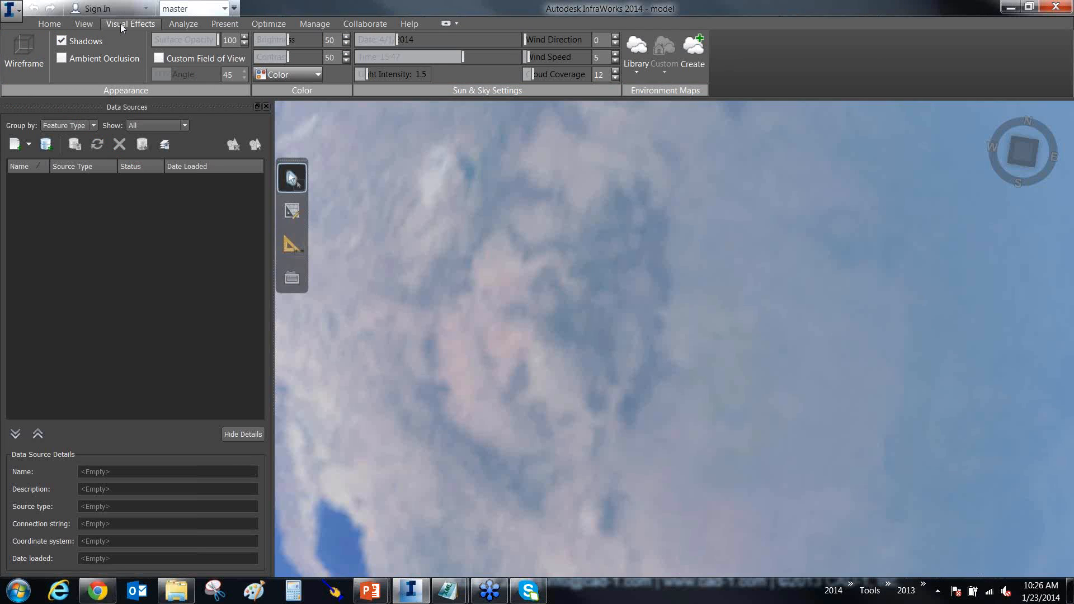
left_click(183, 24)
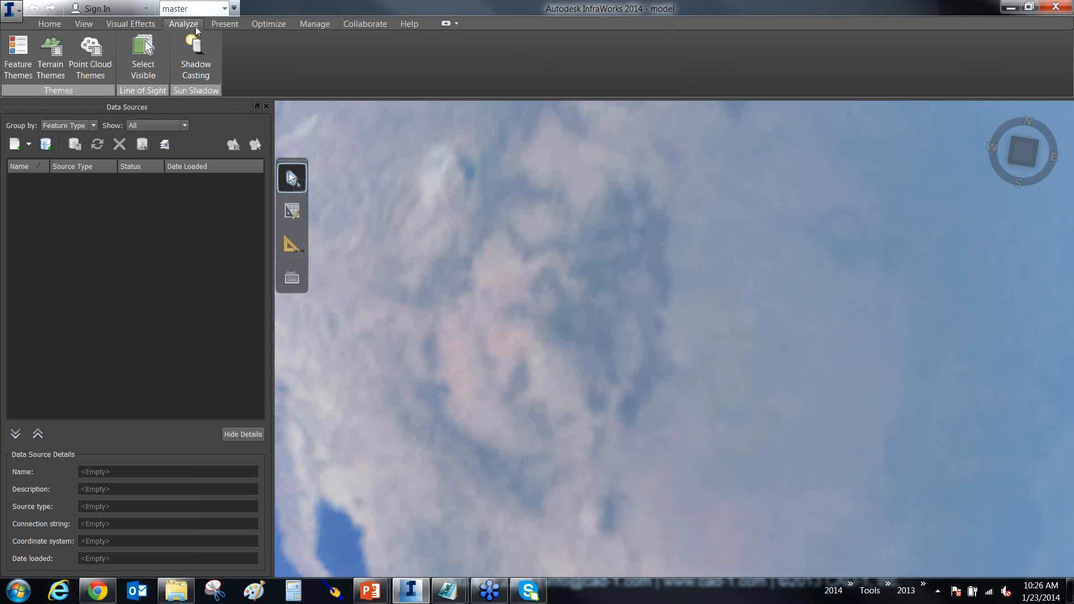
left_click(226, 25)
left_click(266, 26)
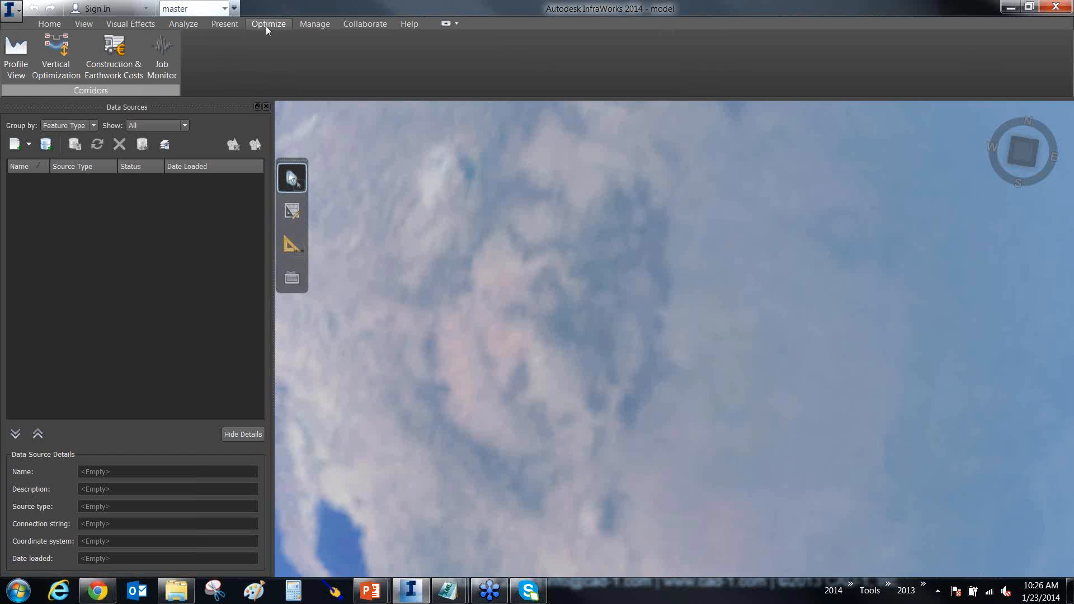
left_click(318, 25)
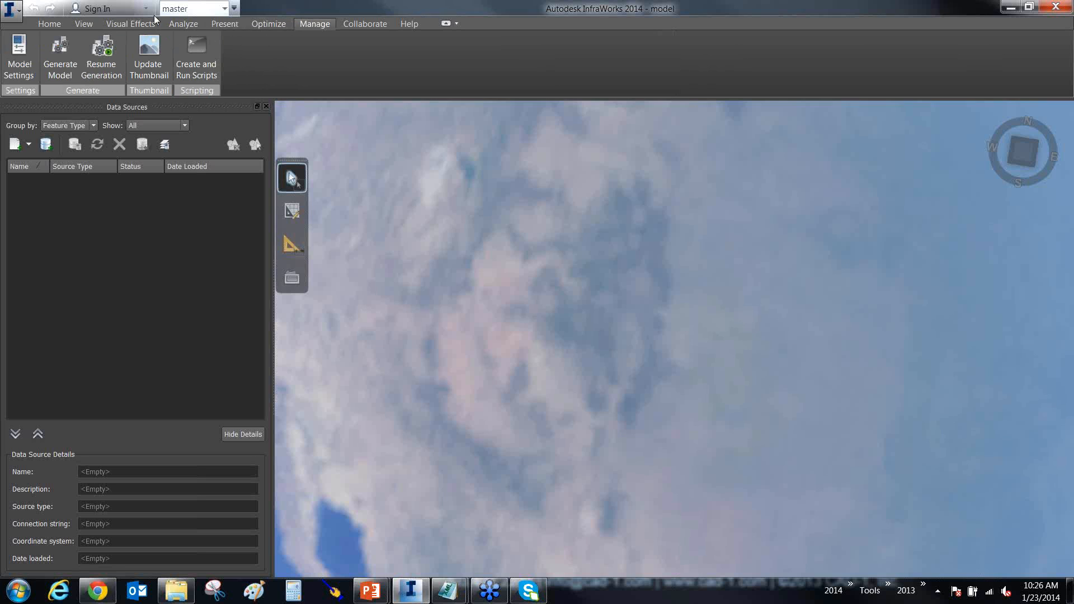
left_click(48, 26)
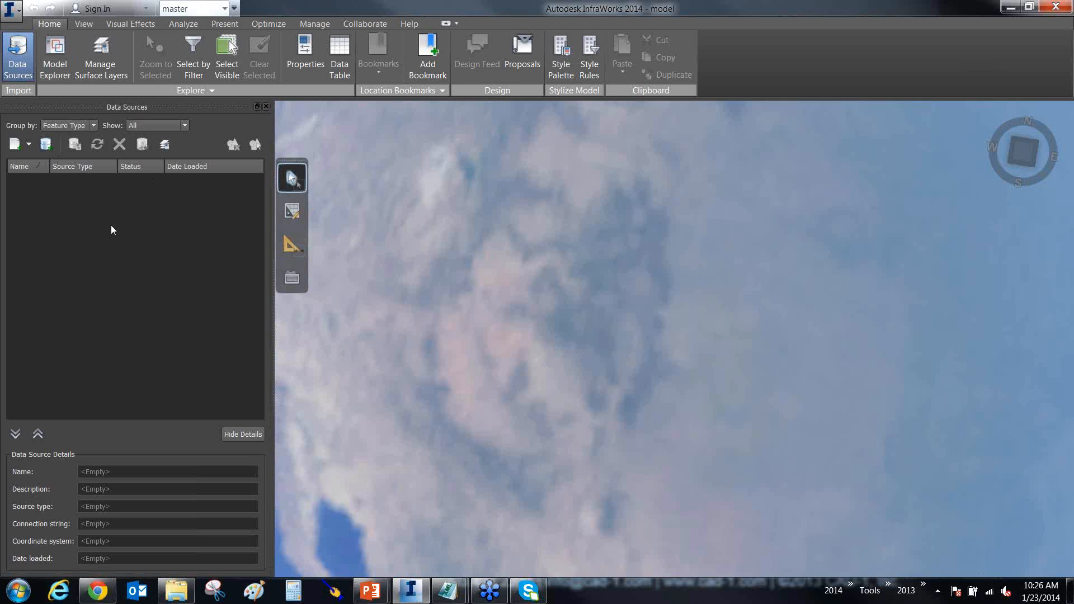
mouse_move(88, 198)
left_mouse_down()
mouse_move(73, 137)
mouse_move(23, 74)
left_mouse_up()
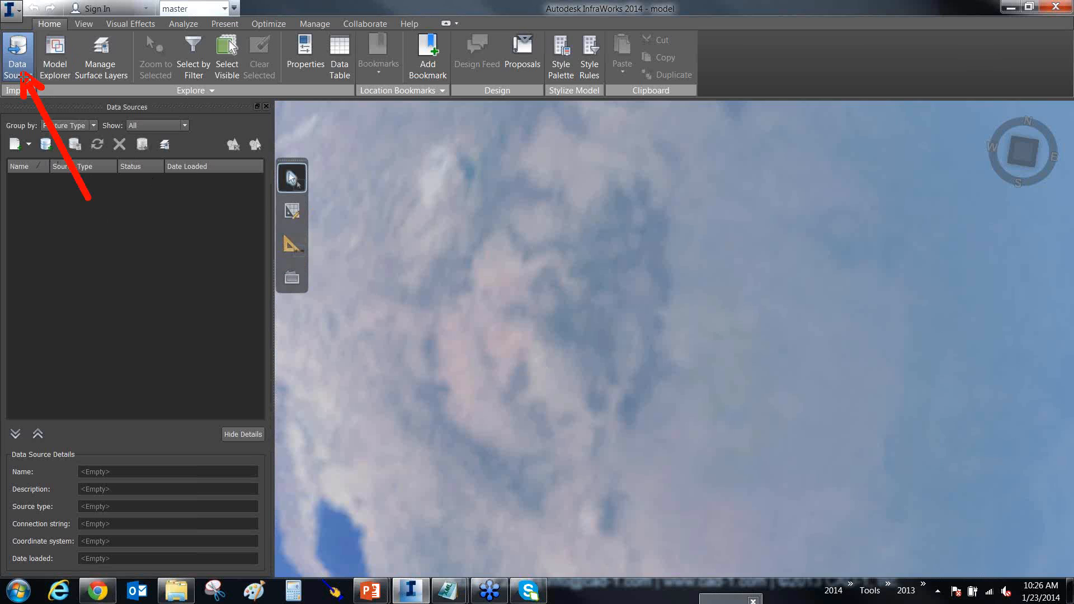
key("Escape")
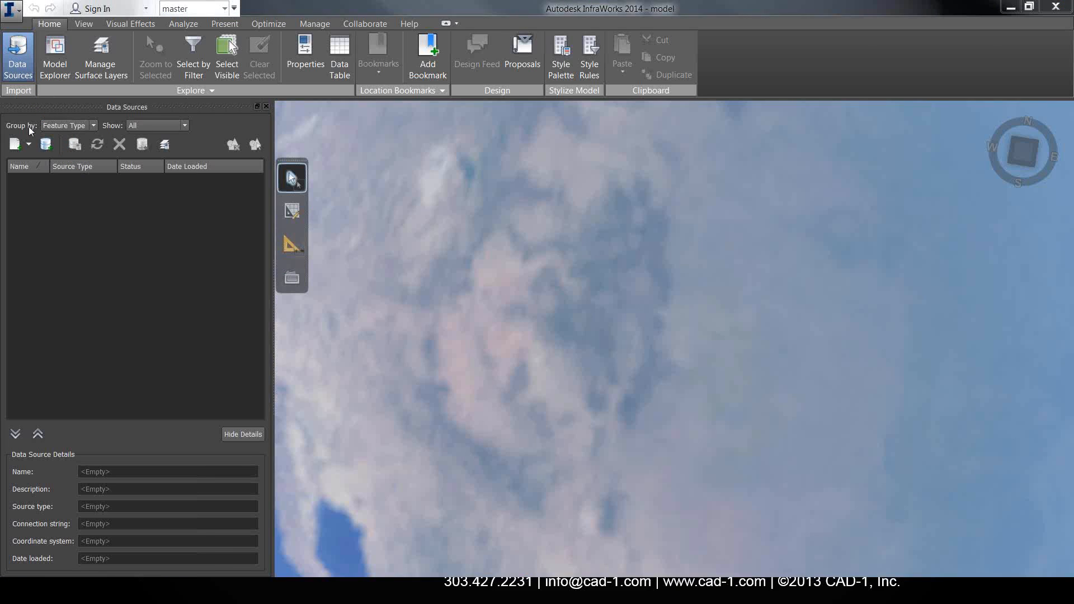
Step: Start adding a raster data source and browse to DEMO\Workshops and Webinars\Infraworks-Base\DATA on drive D
left_click(28, 145)
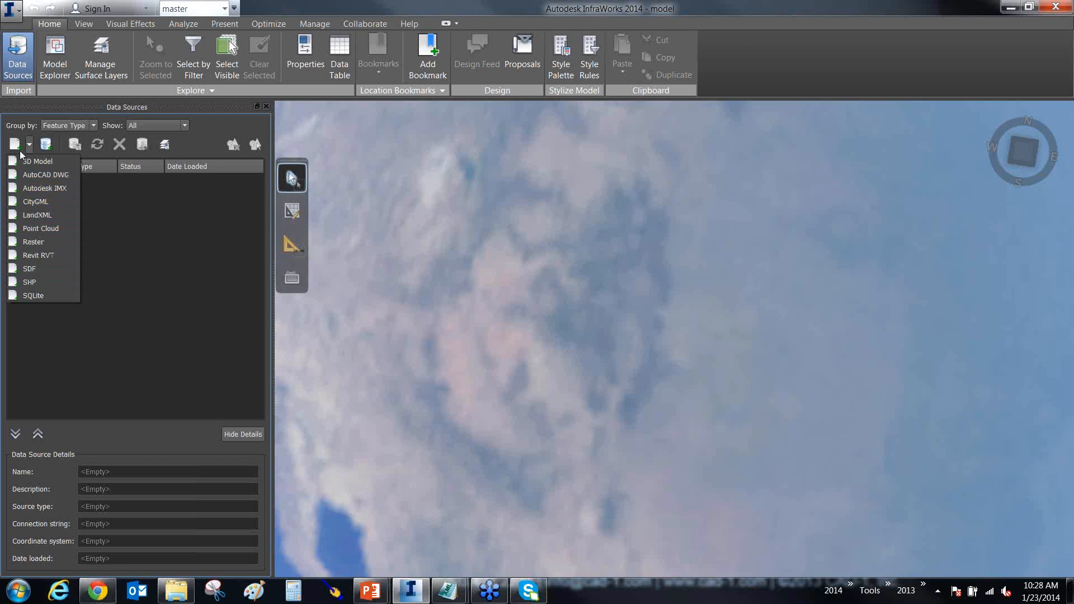
left_click(41, 245)
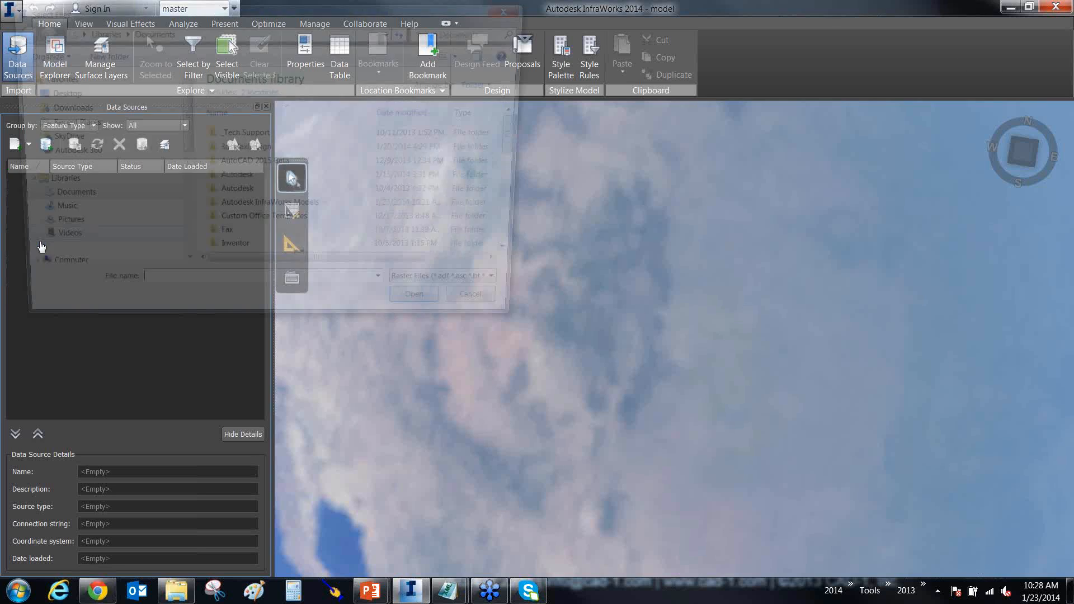
left_click(471, 292)
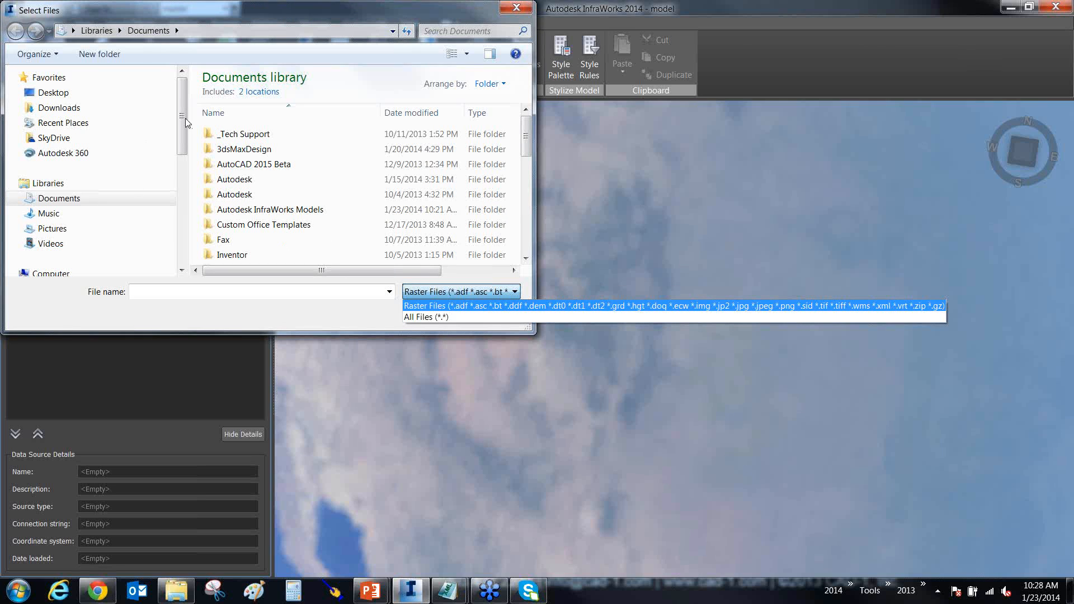
left_click_drag(181, 111, 180, 157)
left_click(78, 177)
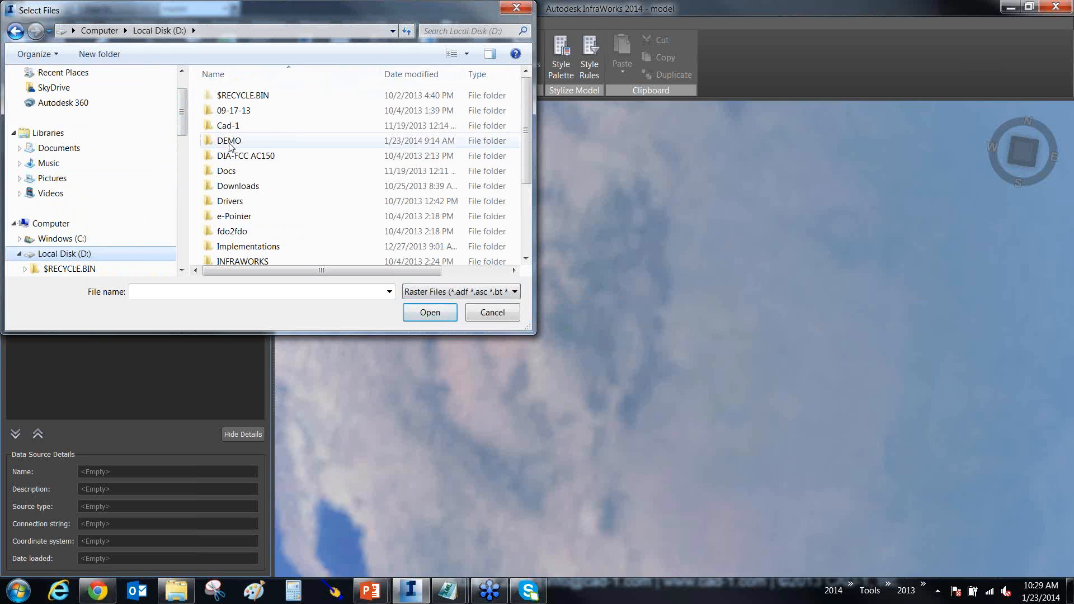
double_click(229, 141)
scroll(227, 159, "down", 8)
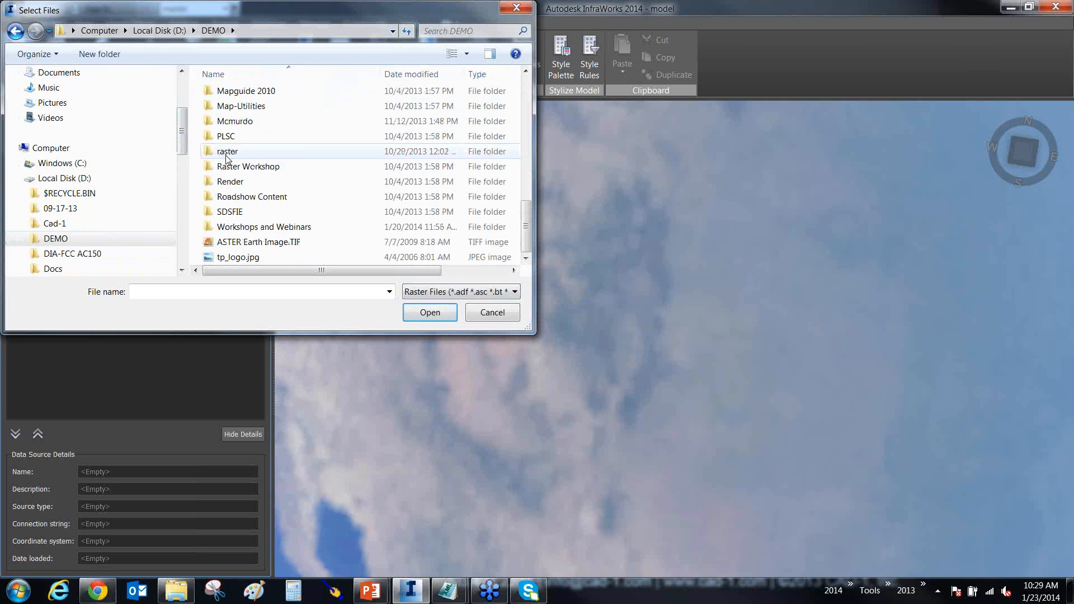
double_click(230, 227)
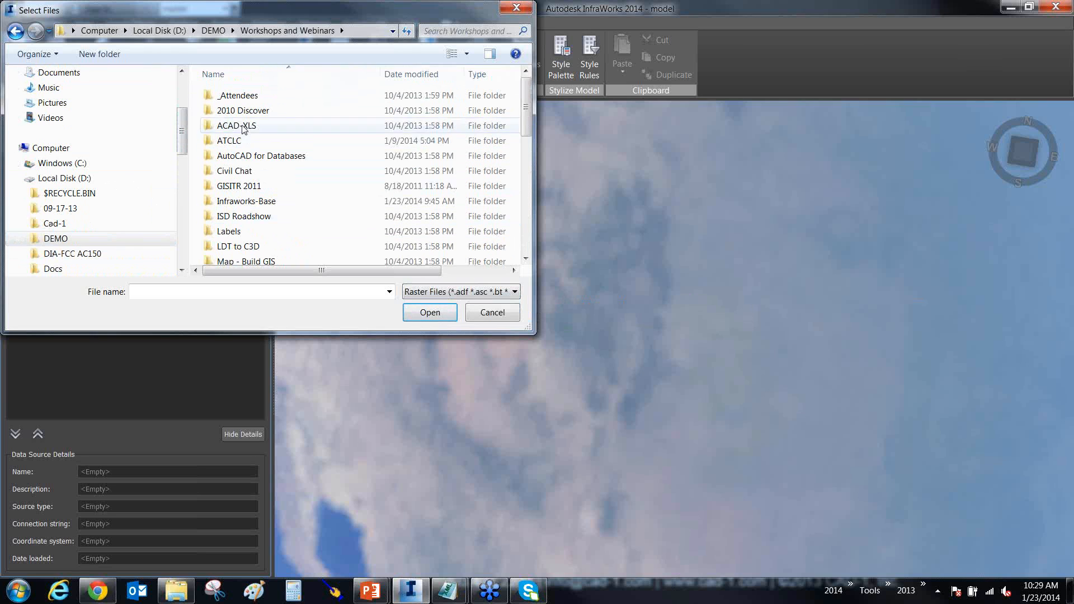
double_click(245, 203)
double_click(229, 97)
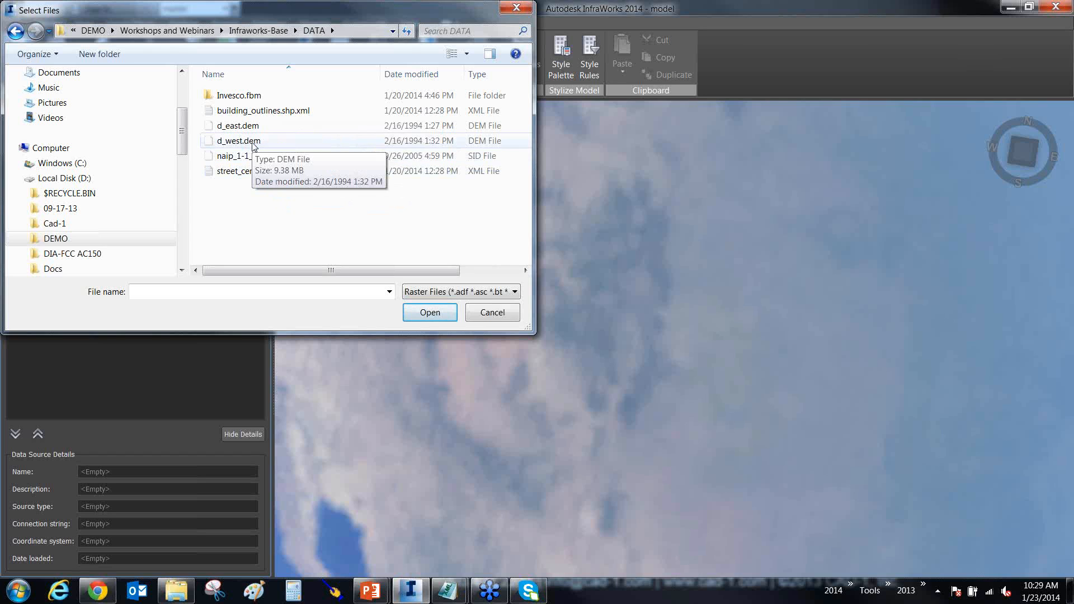
Step: Try to import street_centerline.shp.xml from the DATA folder as a raster data source
left_click(257, 173)
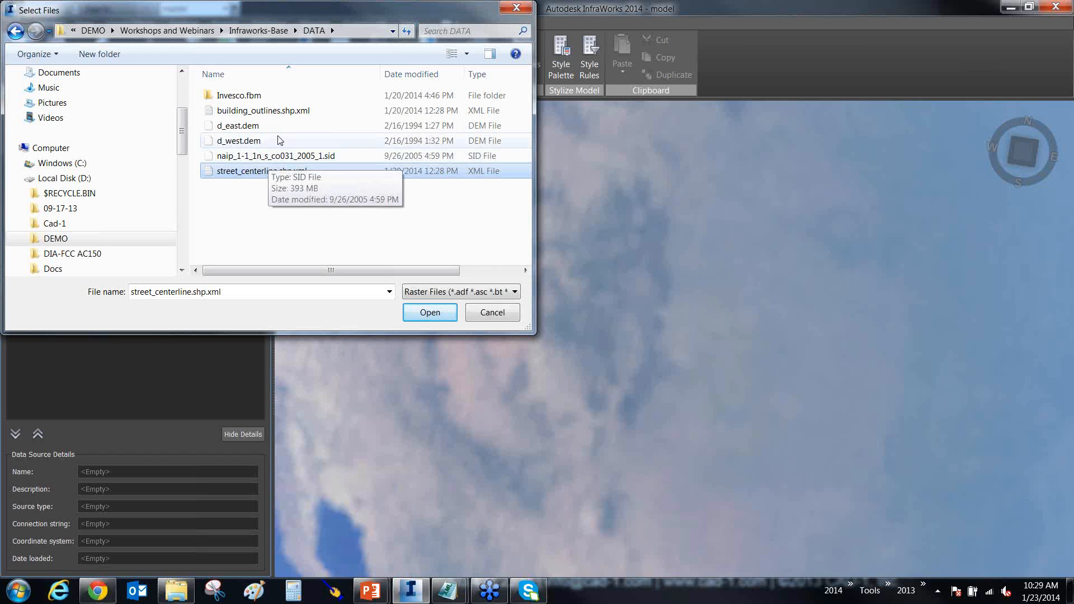
left_click_drag(272, 276, 364, 282)
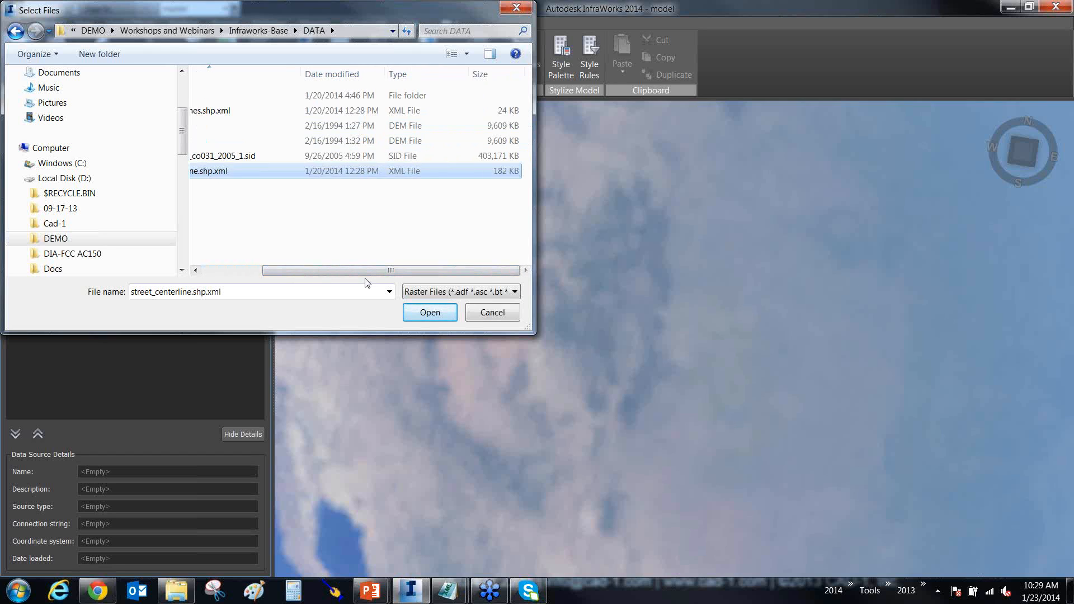
left_click_drag(358, 270, 299, 272)
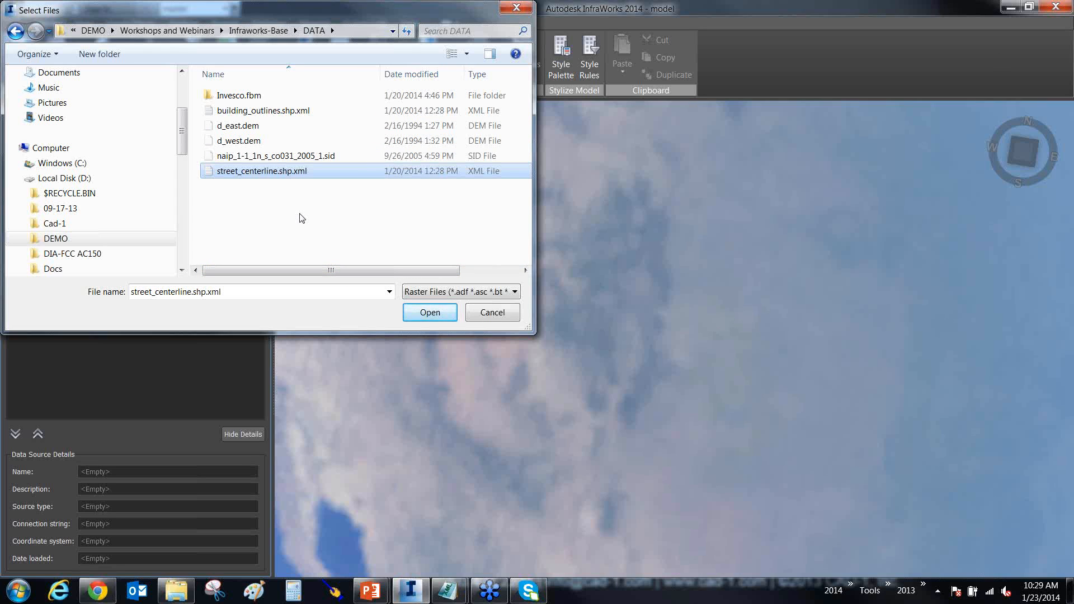
left_click(429, 312)
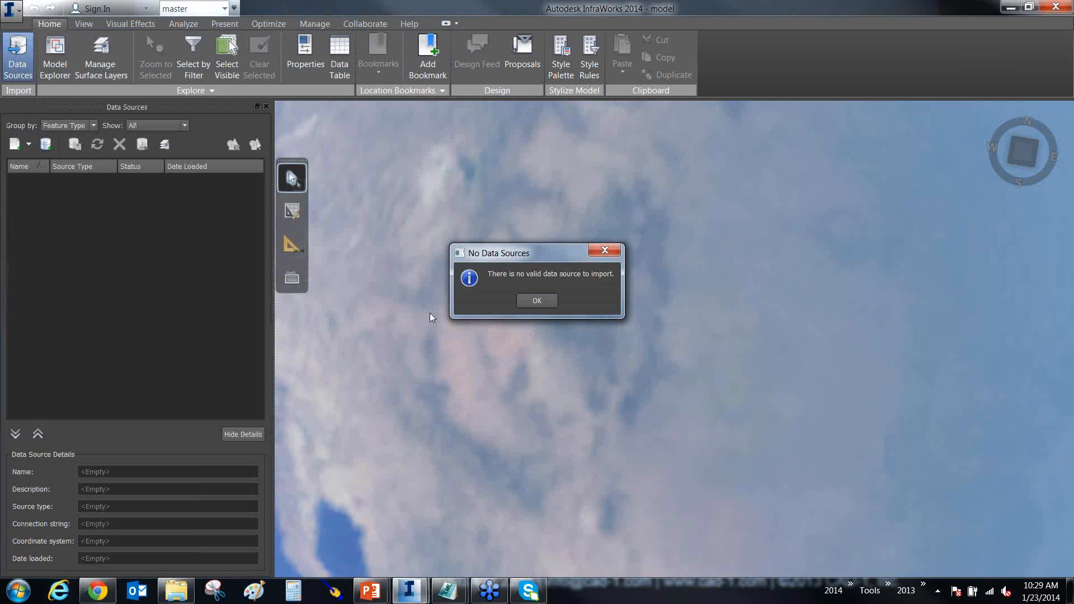
left_click(536, 301)
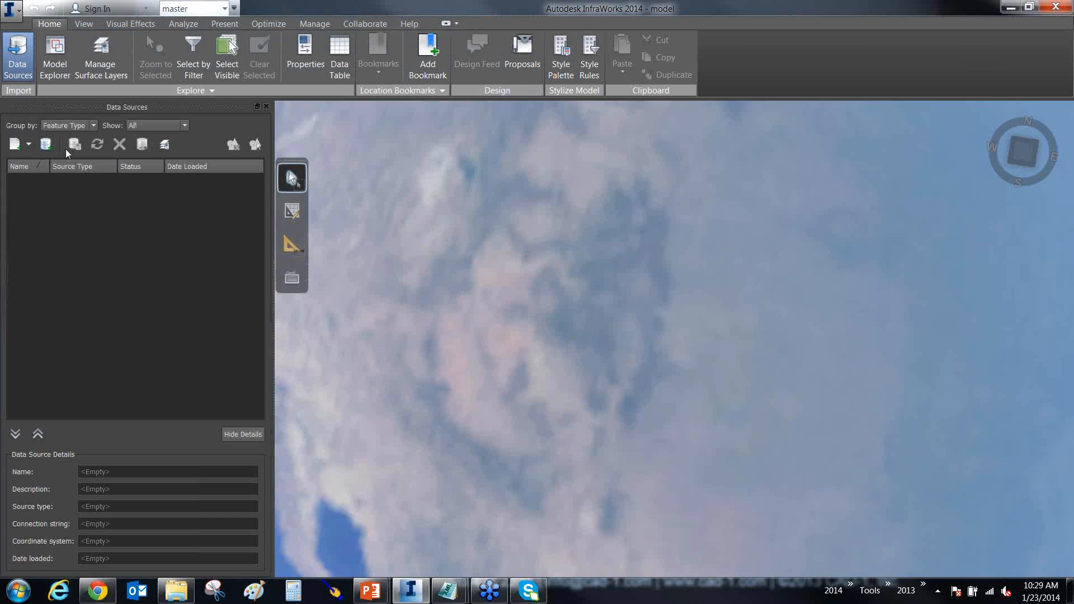
Step: Add street_centerline.shp from the DATA folder to the model as an SHP data source
left_click(29, 145)
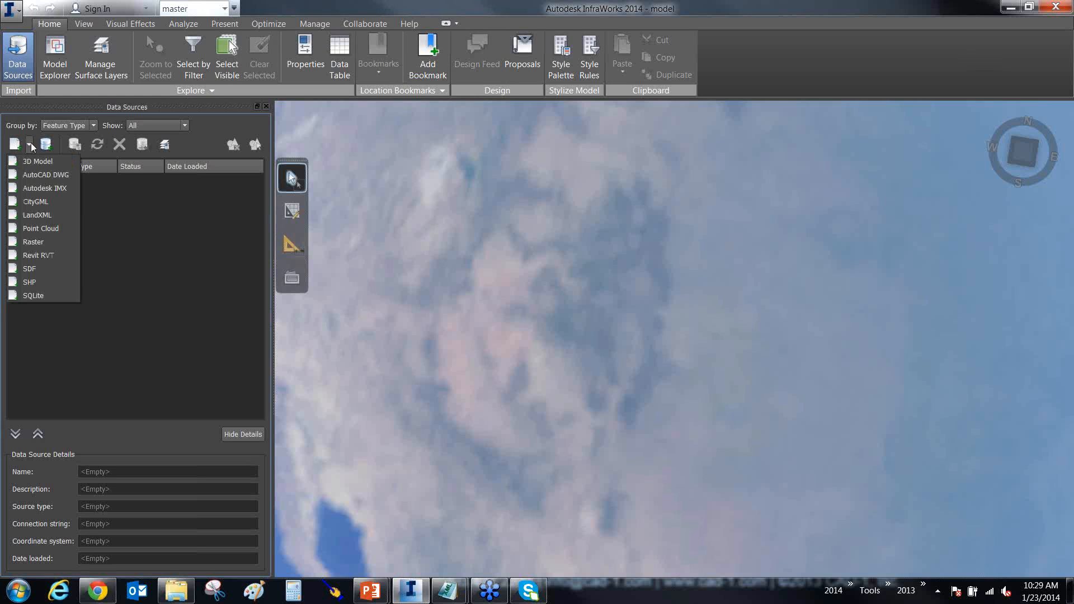
left_click(44, 286)
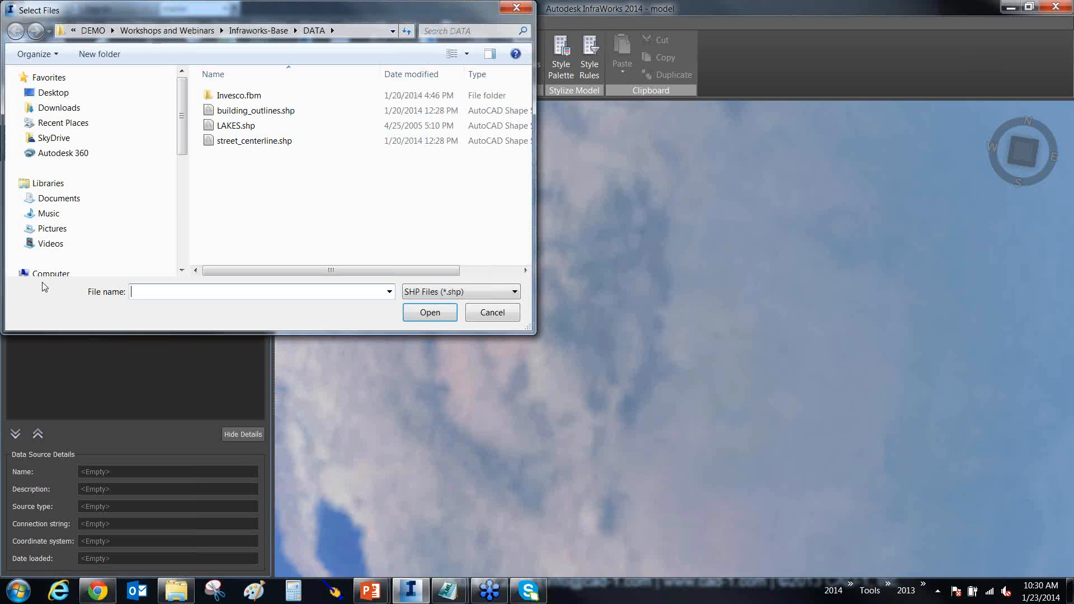
left_click(249, 140)
left_click(420, 313)
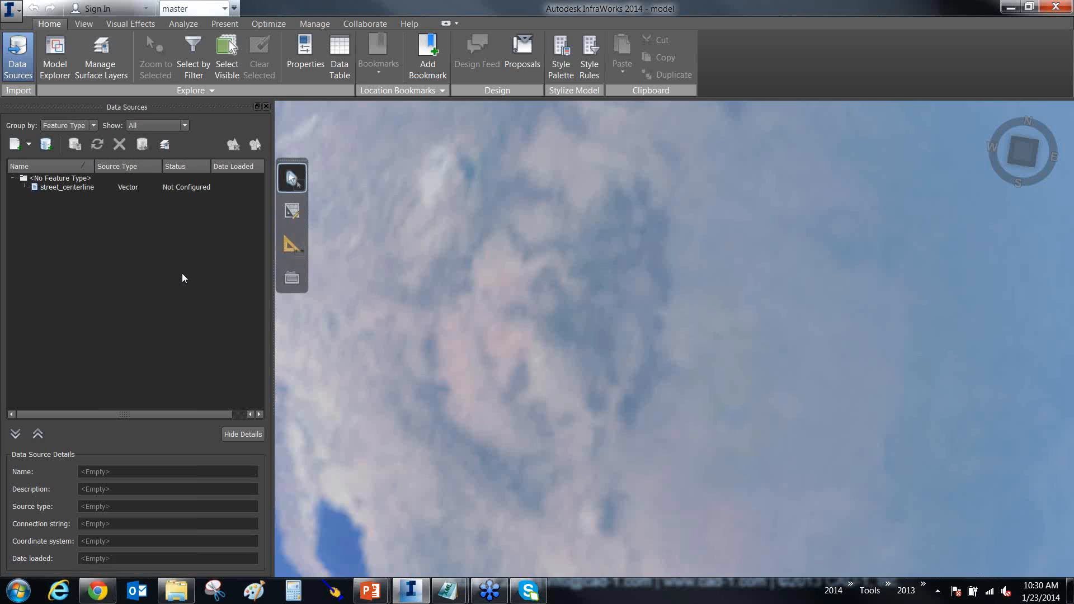
left_click_drag(188, 277, 187, 196)
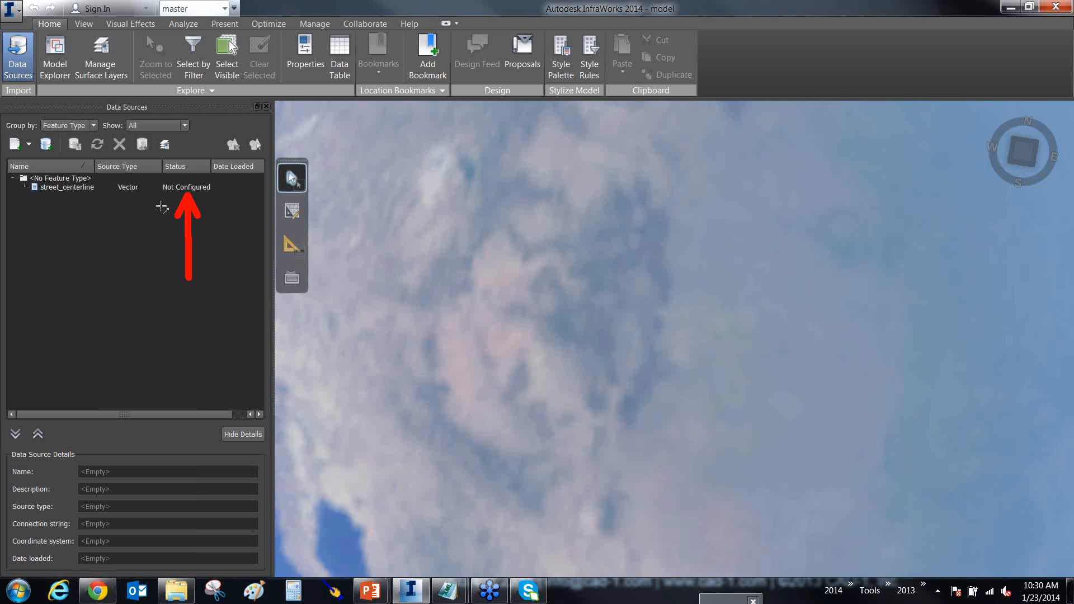
key("Escape")
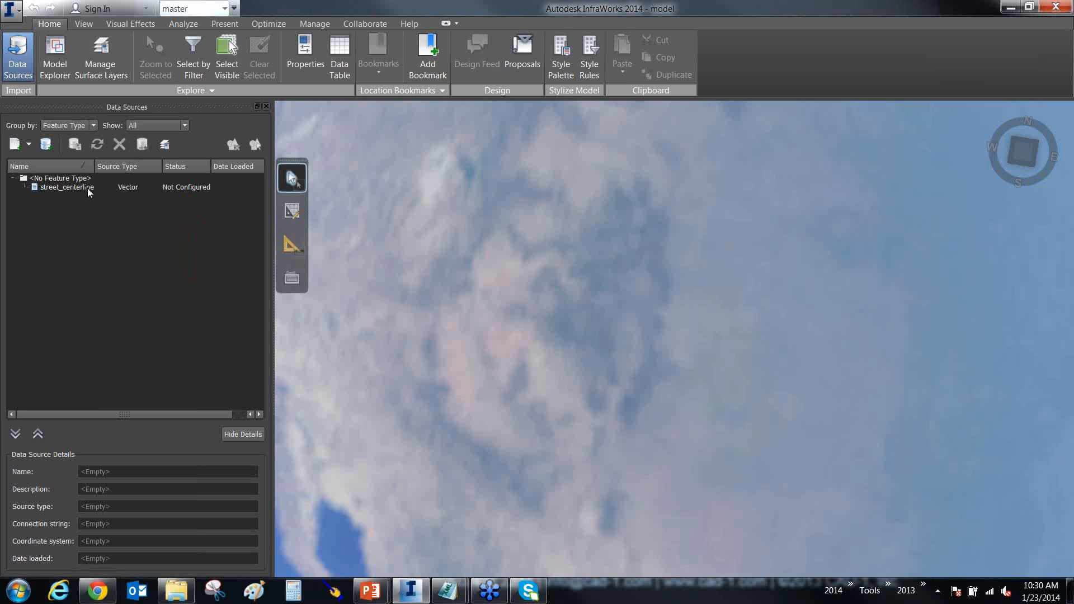
Step: Open the configuration of the street_centerline data source and set its type to Roads
double_click(86, 186)
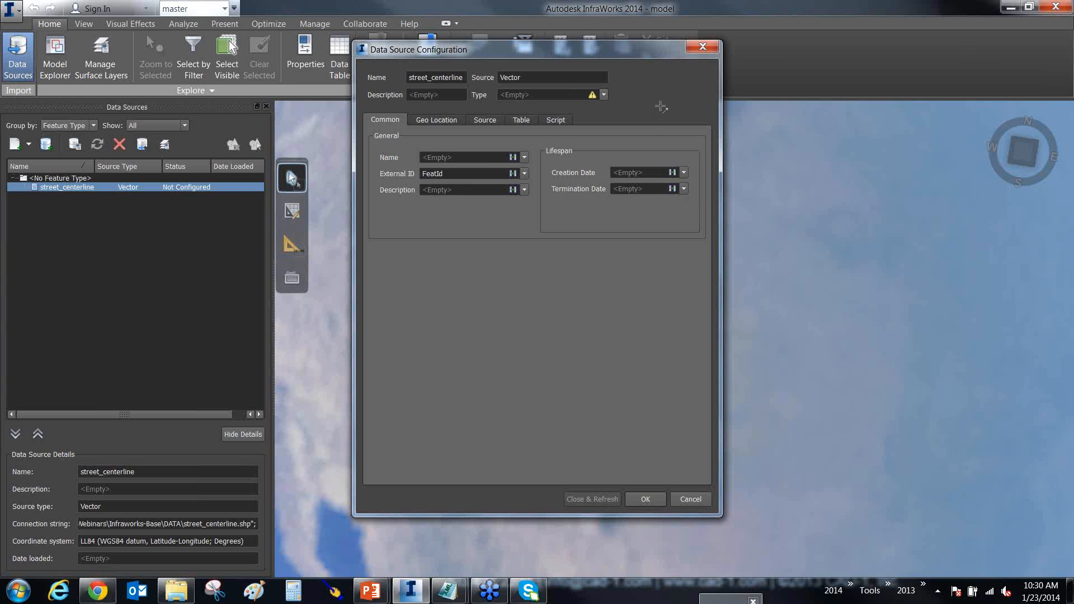
left_click_drag(683, 99, 609, 80)
key("Escape")
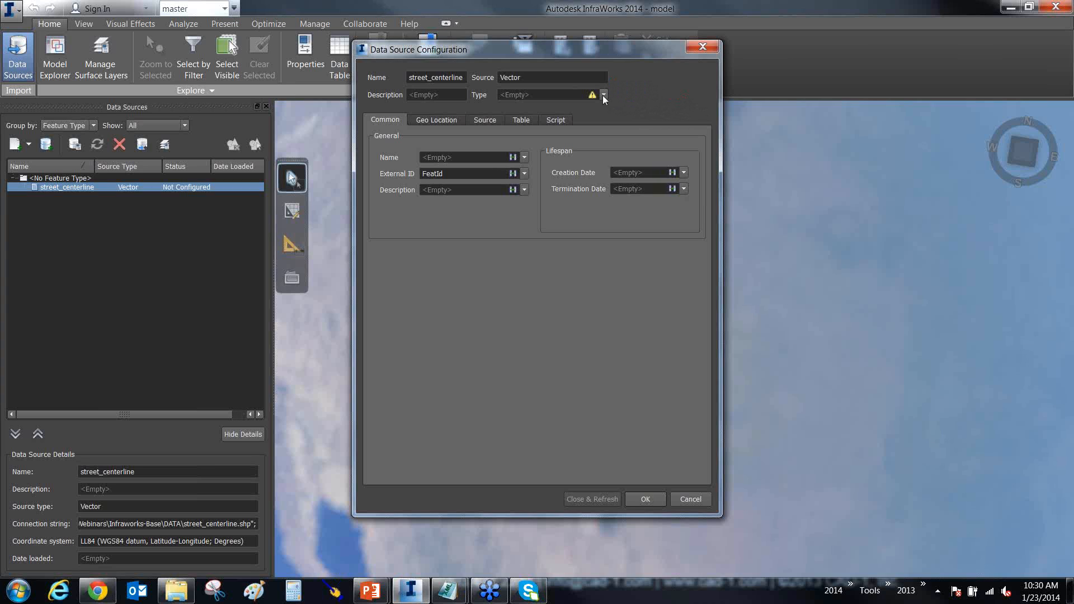
left_click(603, 96)
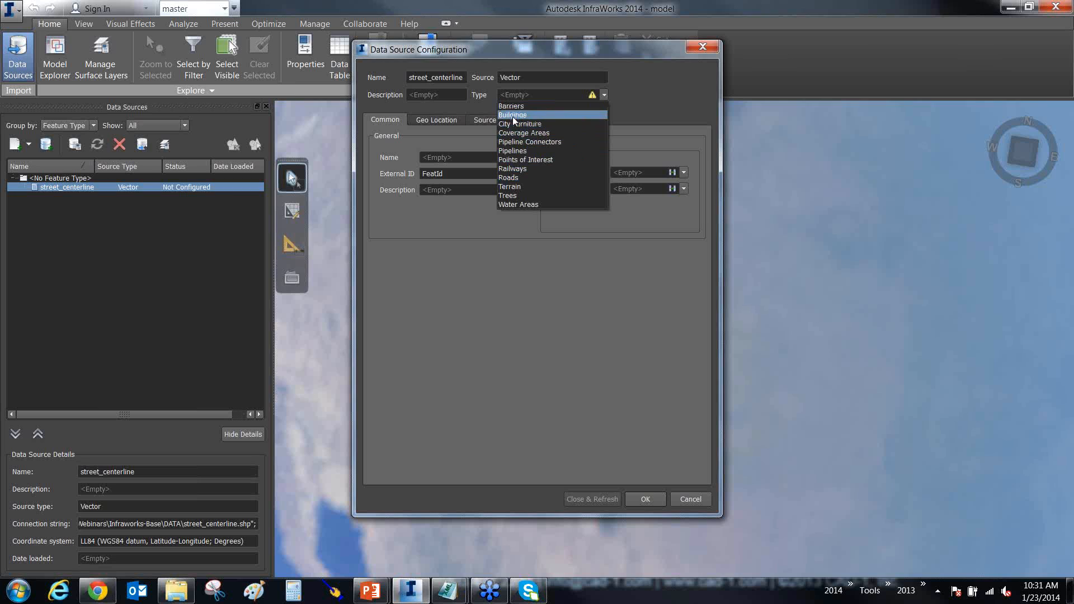
left_click(511, 177)
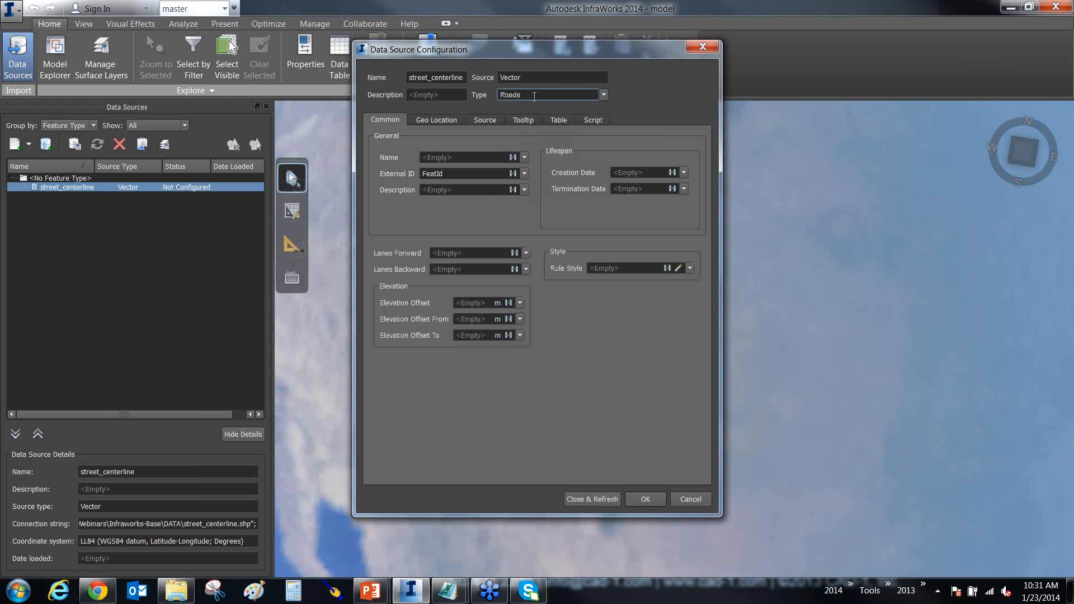
Step: Review the street_centerline geo location settings and browse the available coordinate systems, keeping LL84
left_click(449, 121)
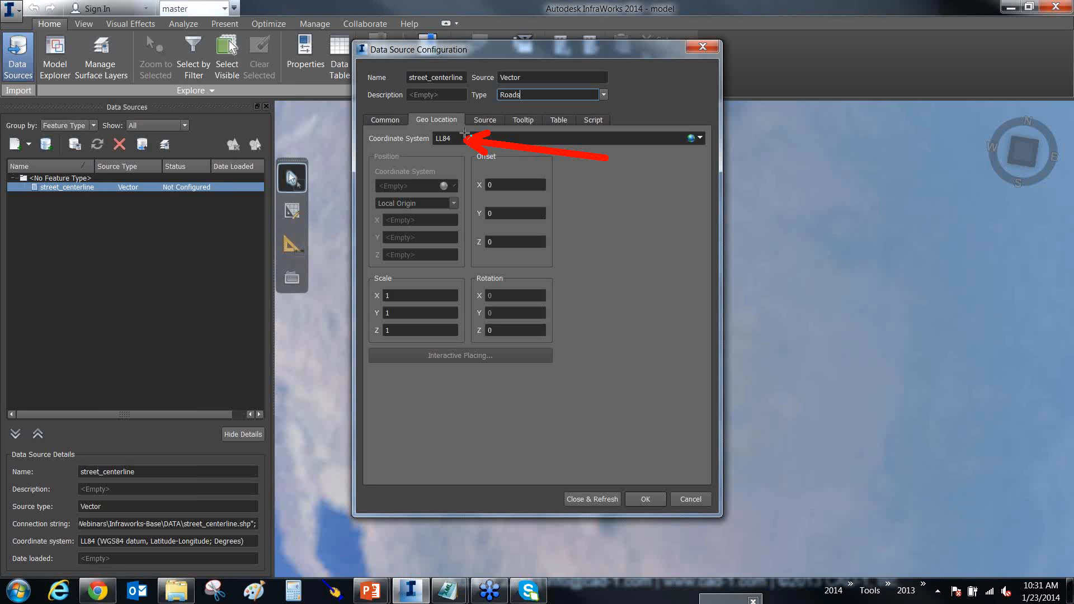
left_click(700, 139)
left_click(674, 161)
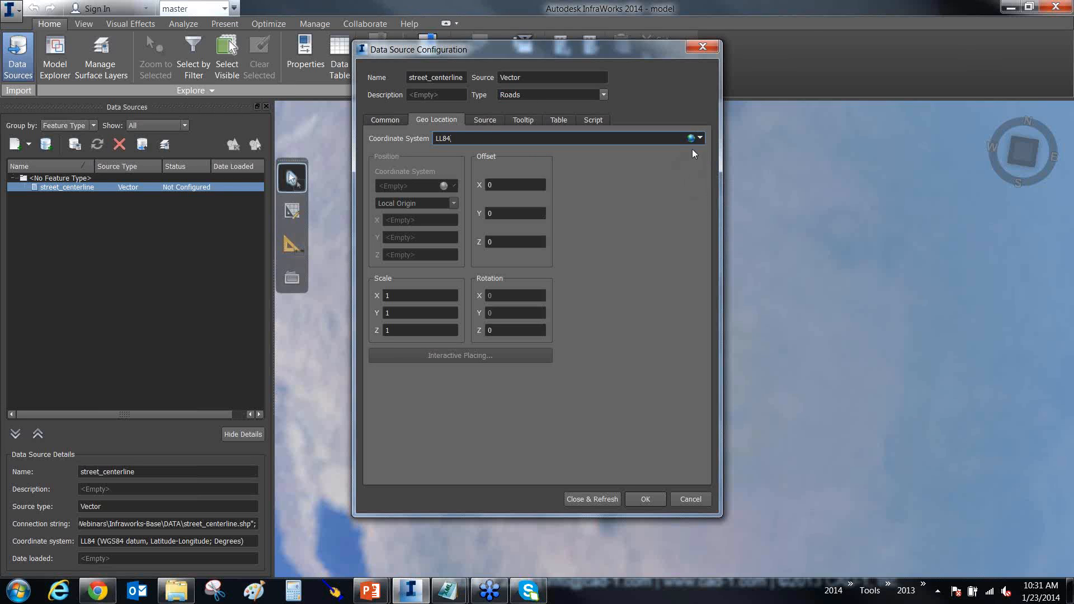
left_click(692, 139)
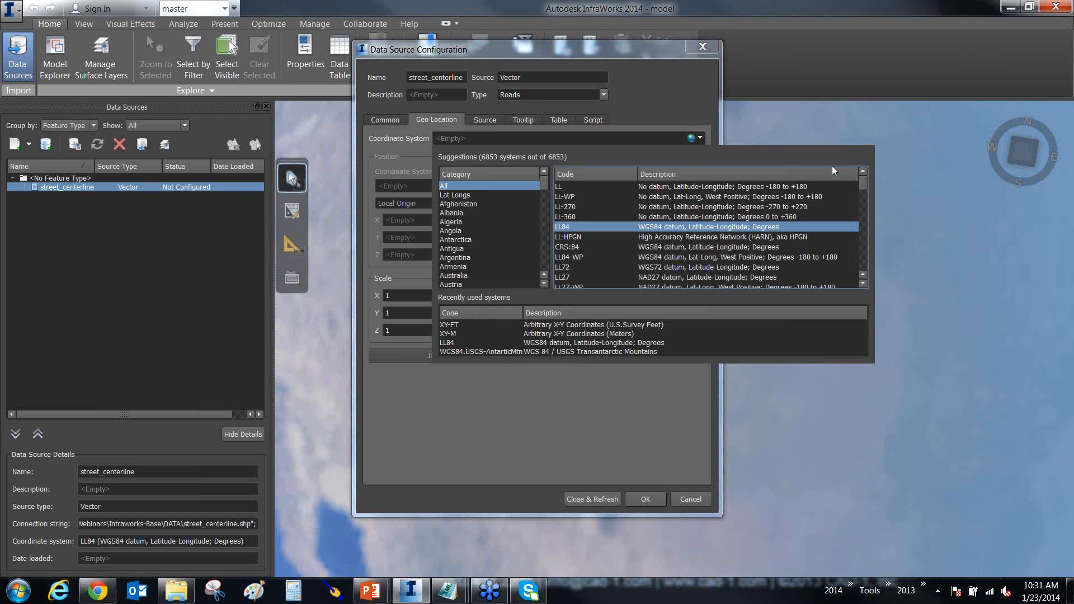
left_click(566, 413)
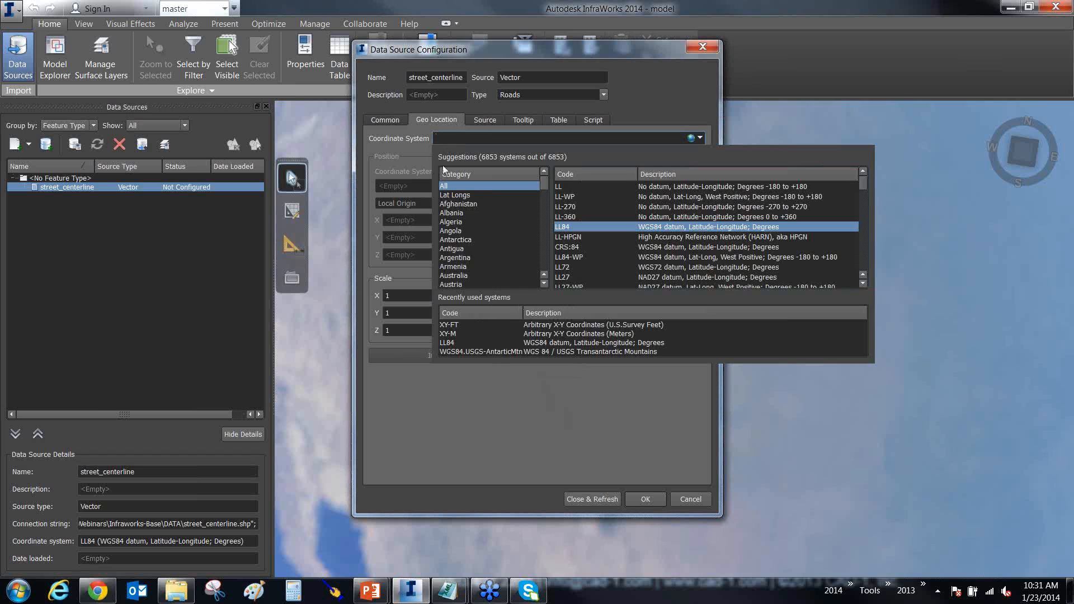
left_click(451, 214)
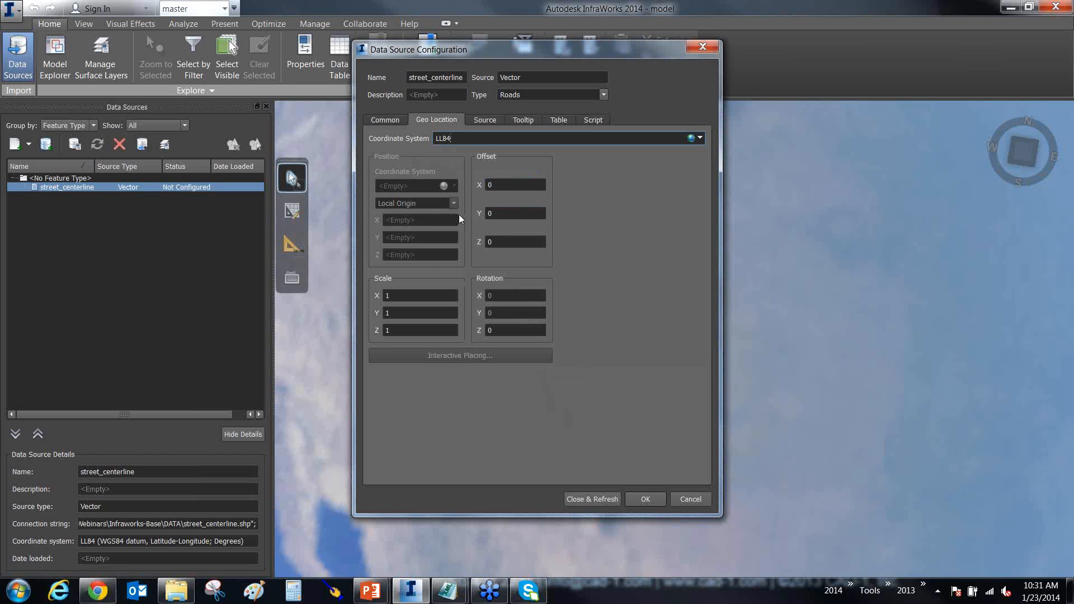
Step: Switch to XML Notepad to check the spatial reference information in building_outlines.shp.xml and return to InfraWorks
mouse_move(450, 591)
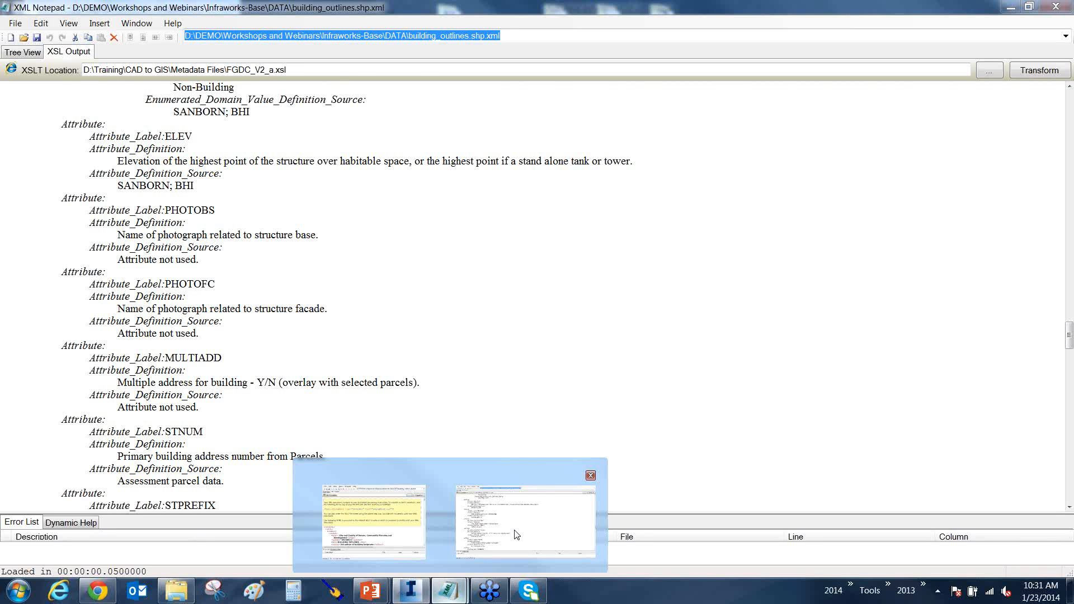
left_click(516, 535)
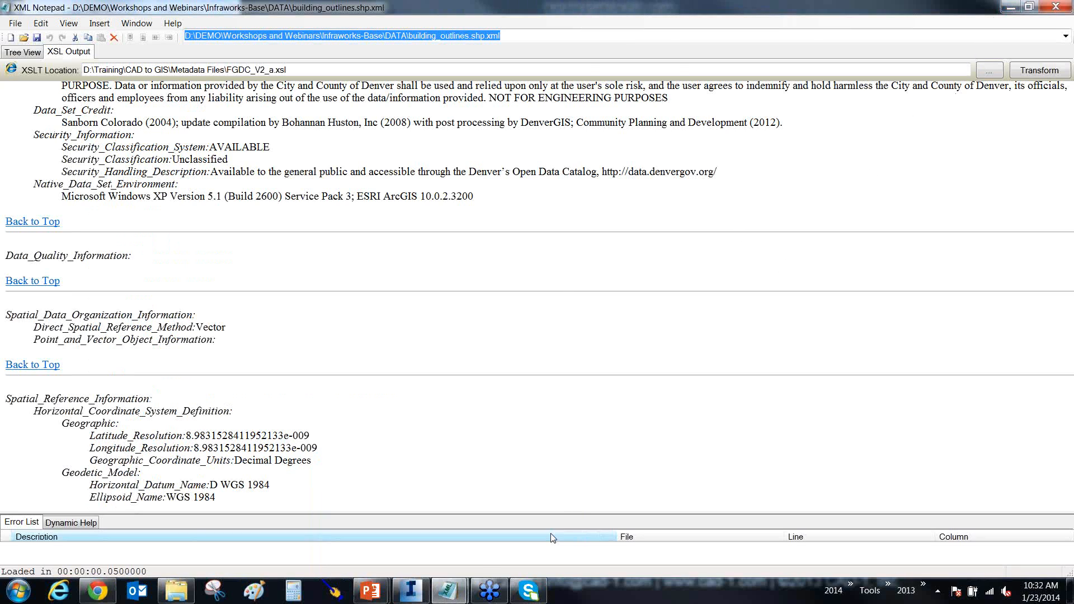
left_click(411, 591)
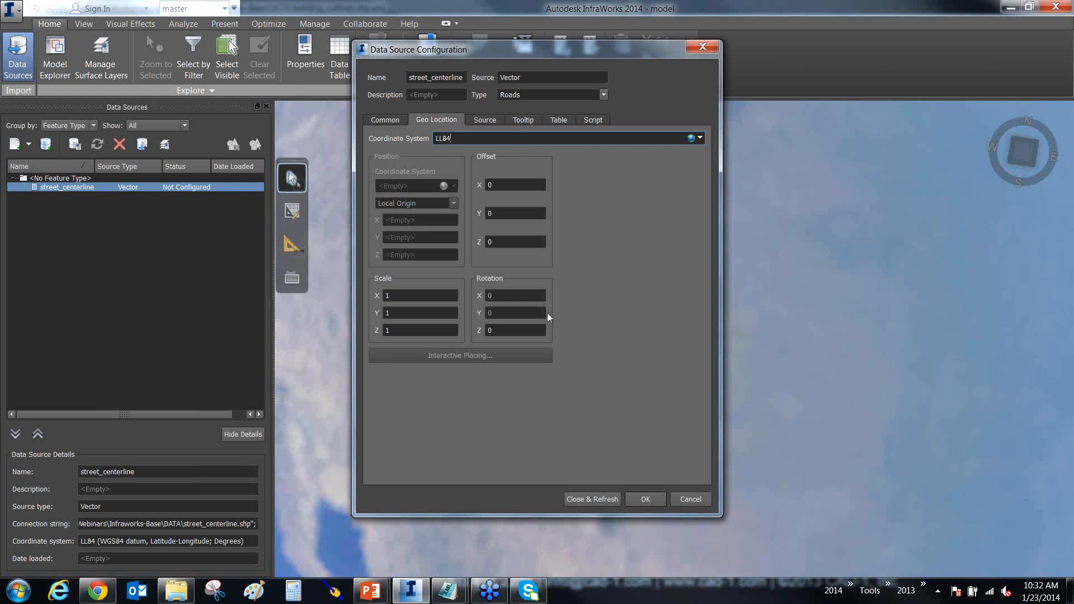
Step: Set the draping option of the street_centerline source to Drape
left_click(490, 121)
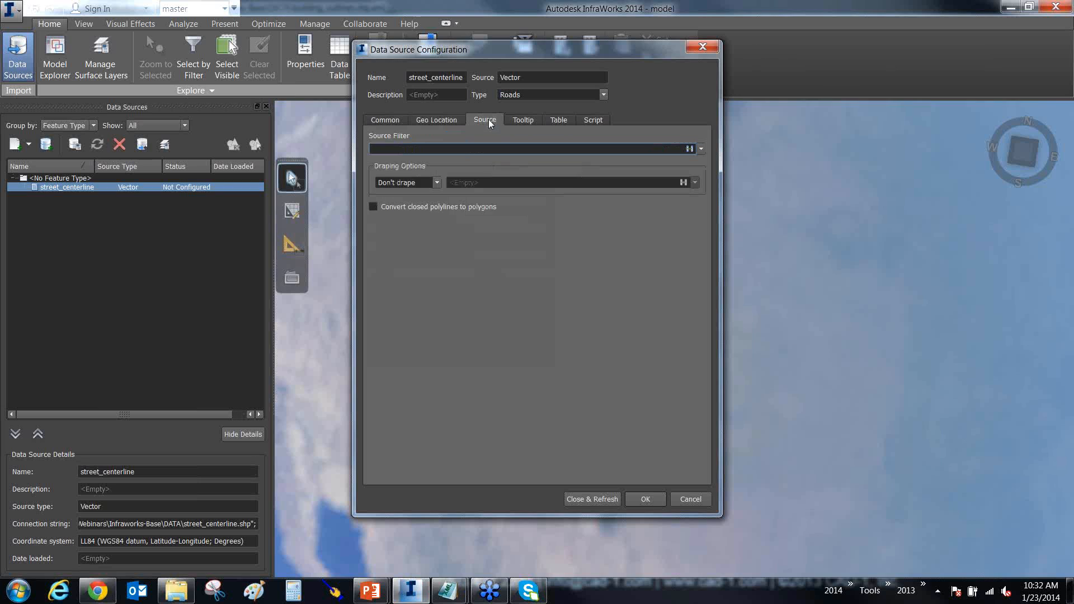
mouse_move(539, 256)
left_mouse_down()
mouse_move(423, 201)
mouse_move(419, 189)
left_mouse_up()
left_click(437, 182)
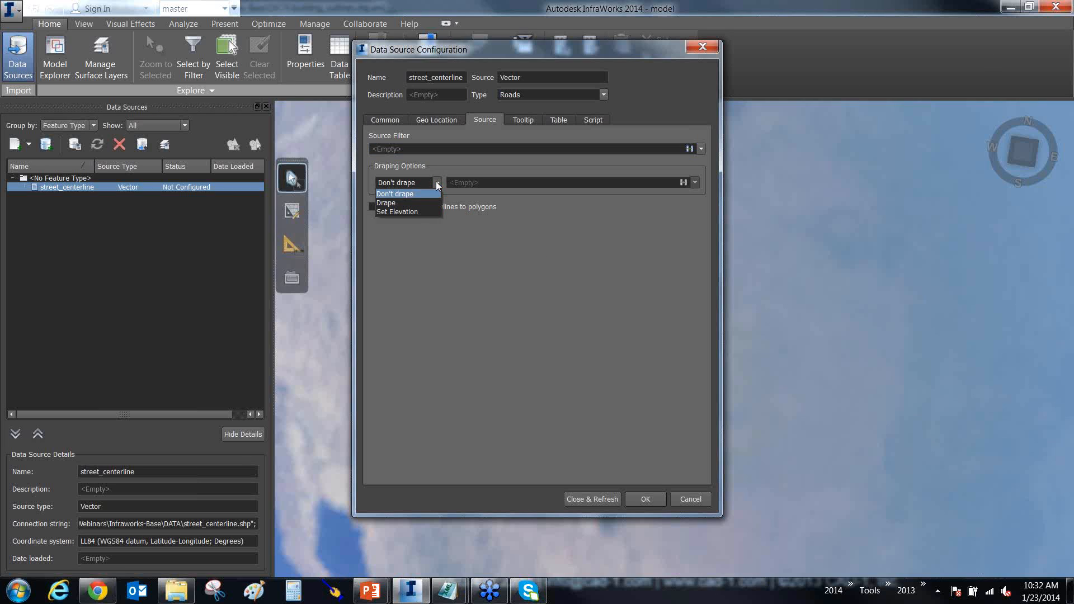
left_click(391, 202)
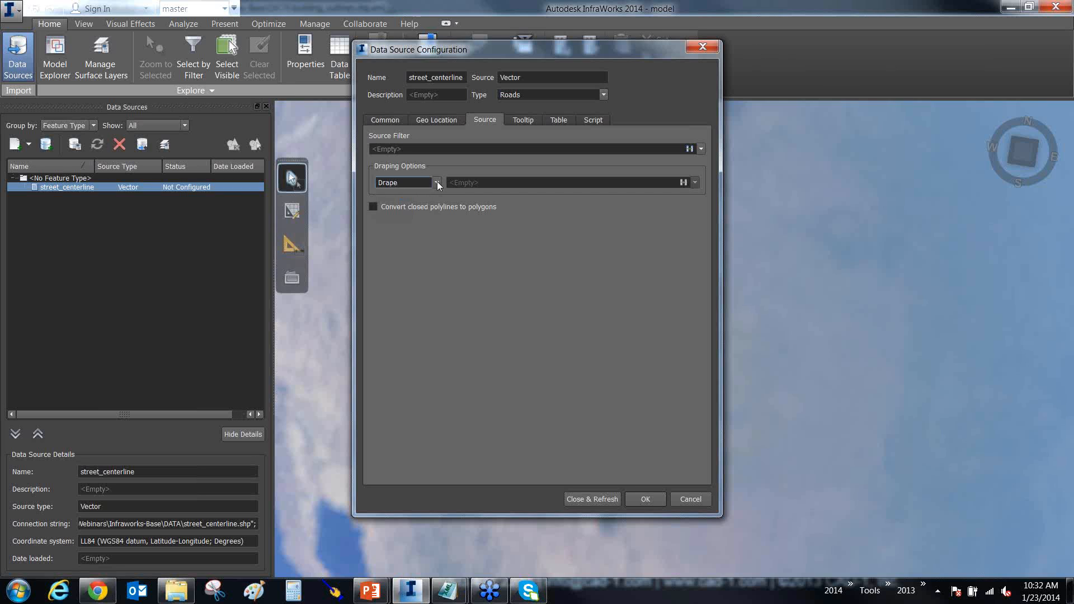
left_click_drag(462, 258, 412, 187)
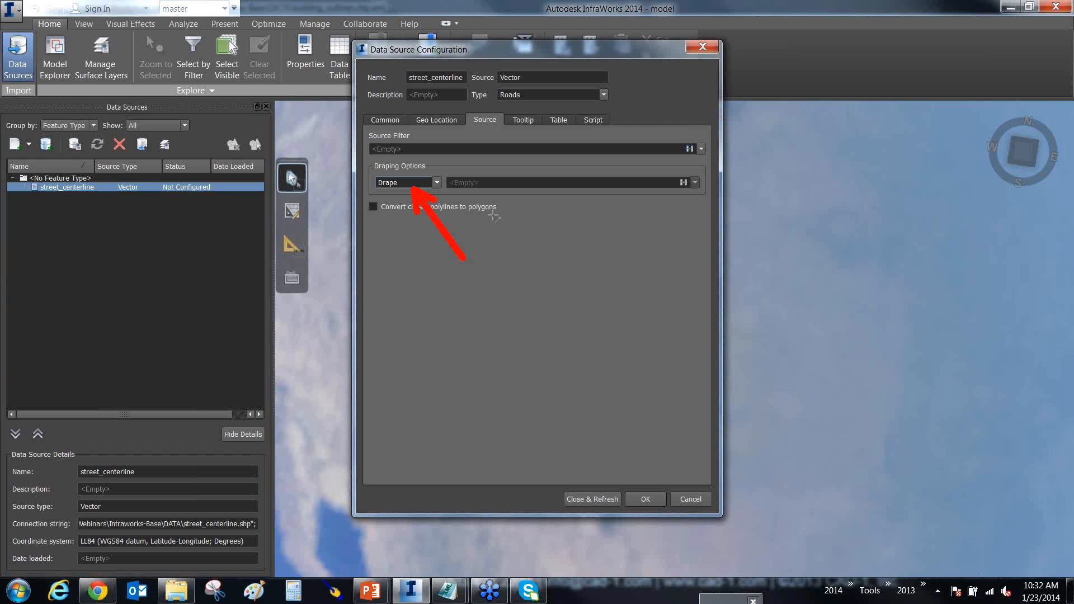
Step: Review the tooltip, source and geo location settings, and close and refresh the street_centerline configuration to import the roads
left_click(521, 123)
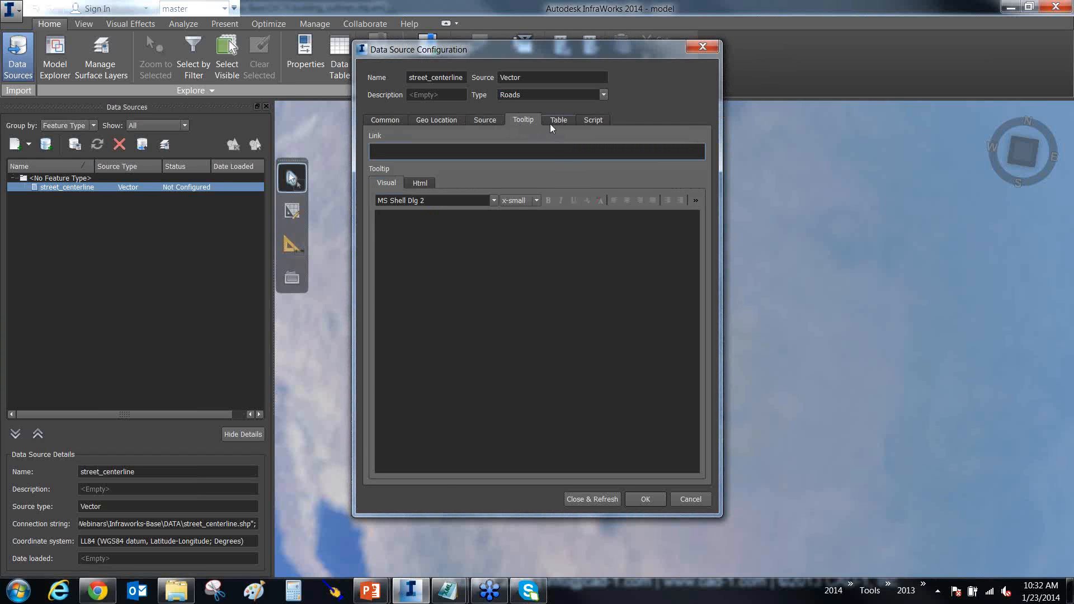
left_click(487, 121)
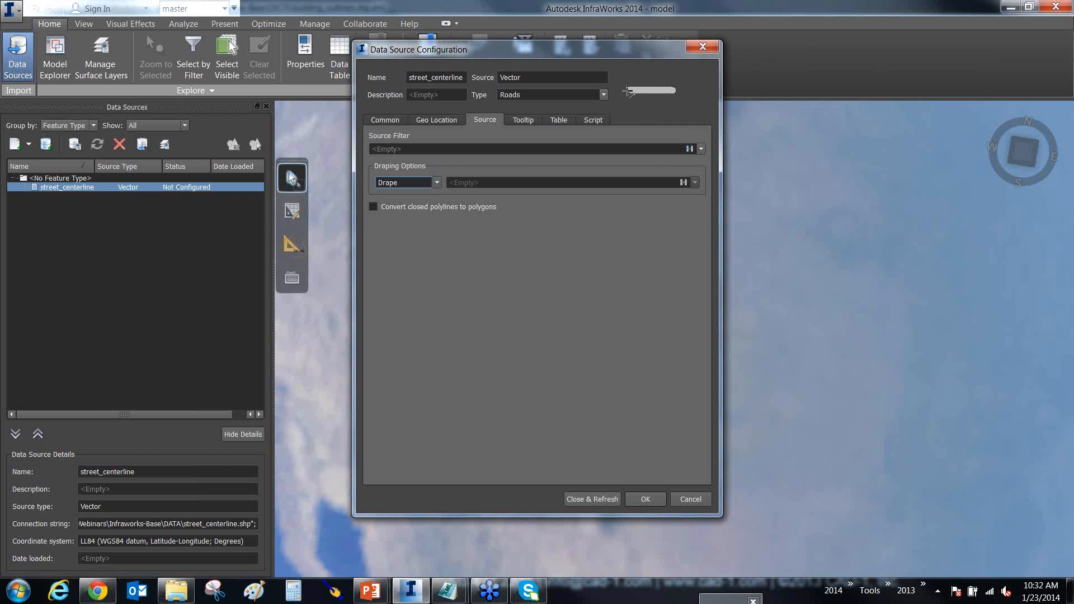
left_click(436, 120)
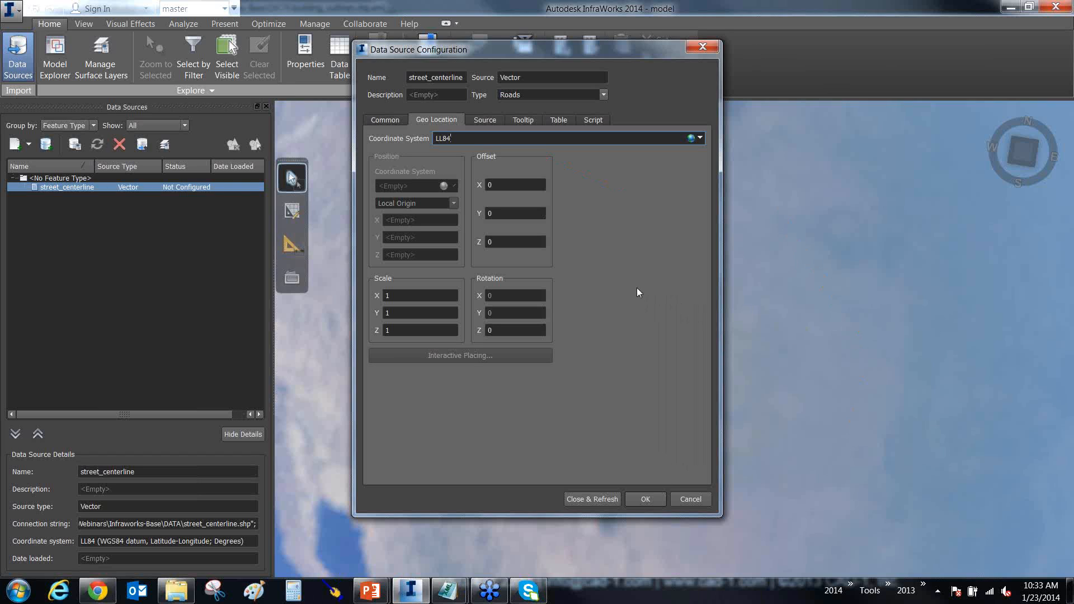
left_click(580, 499)
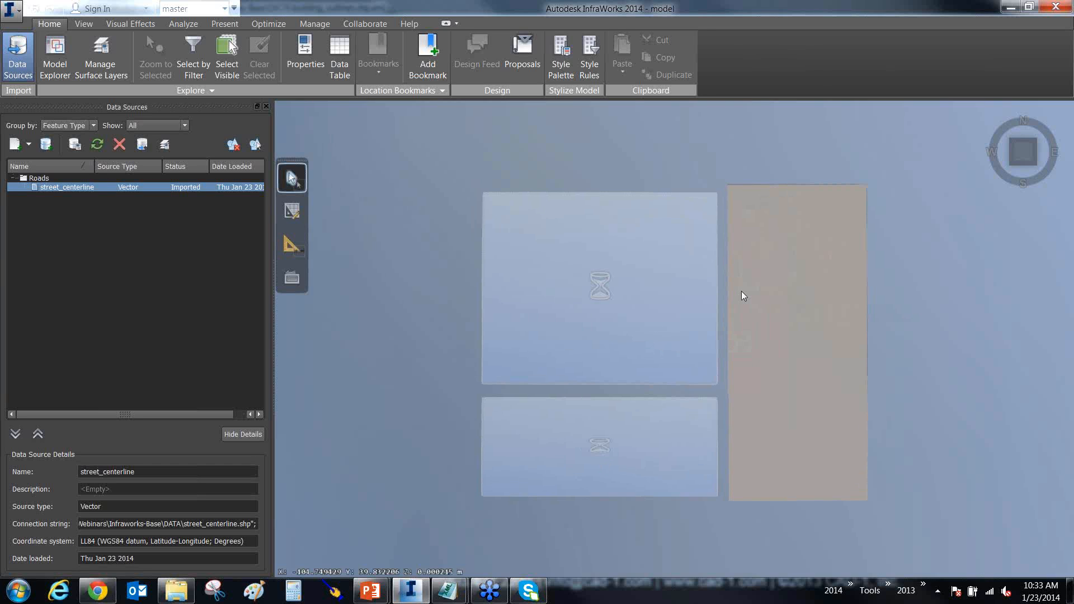
Step: Zoom in on the imported roads to examine the interchange ramps, lanes and intersections
scroll(773, 286, "up", 3)
scroll(801, 291, "up", 5)
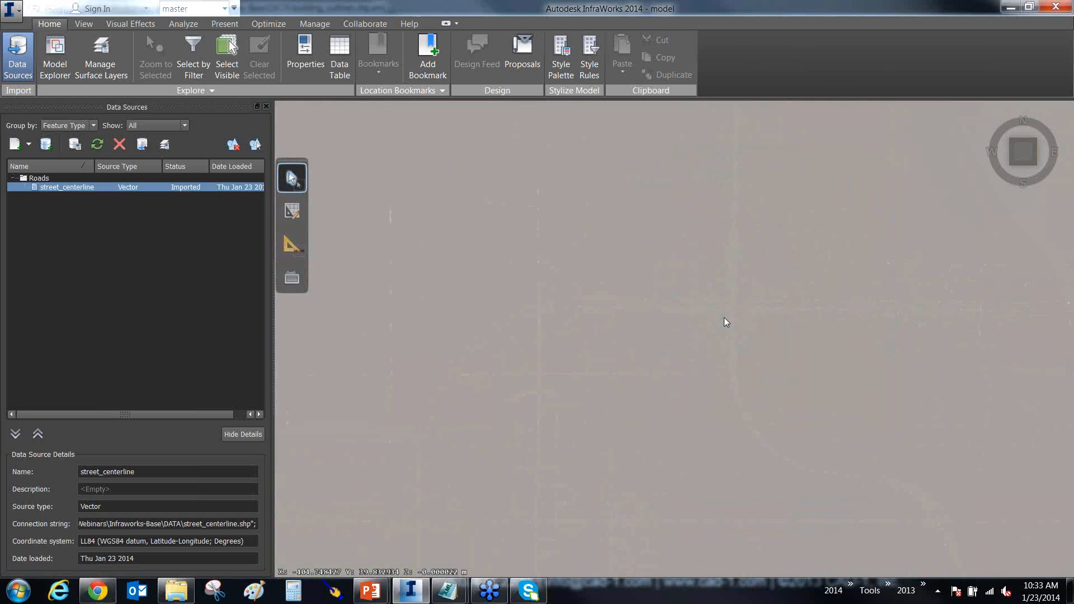
scroll(732, 325, "up", 2)
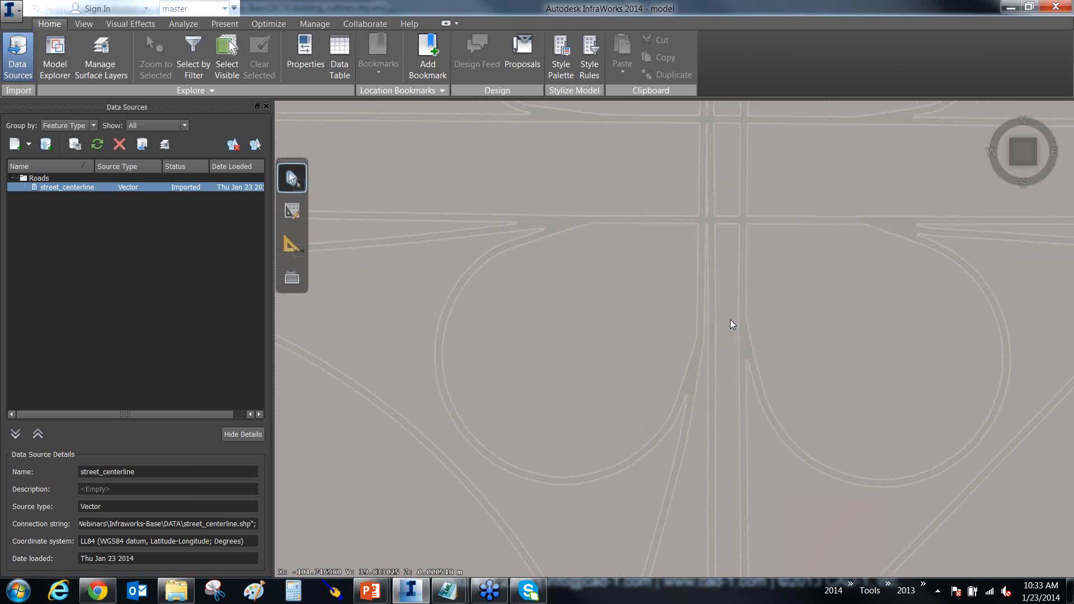
scroll(686, 290, "up", 3)
scroll(724, 294, "up", 3)
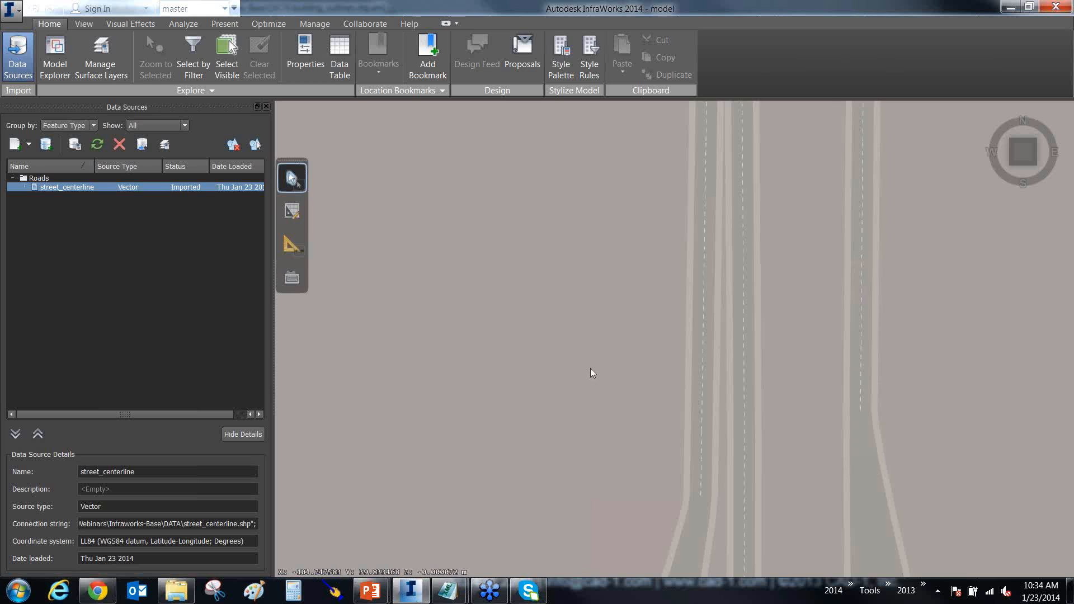
scroll(591, 372, "down", 3)
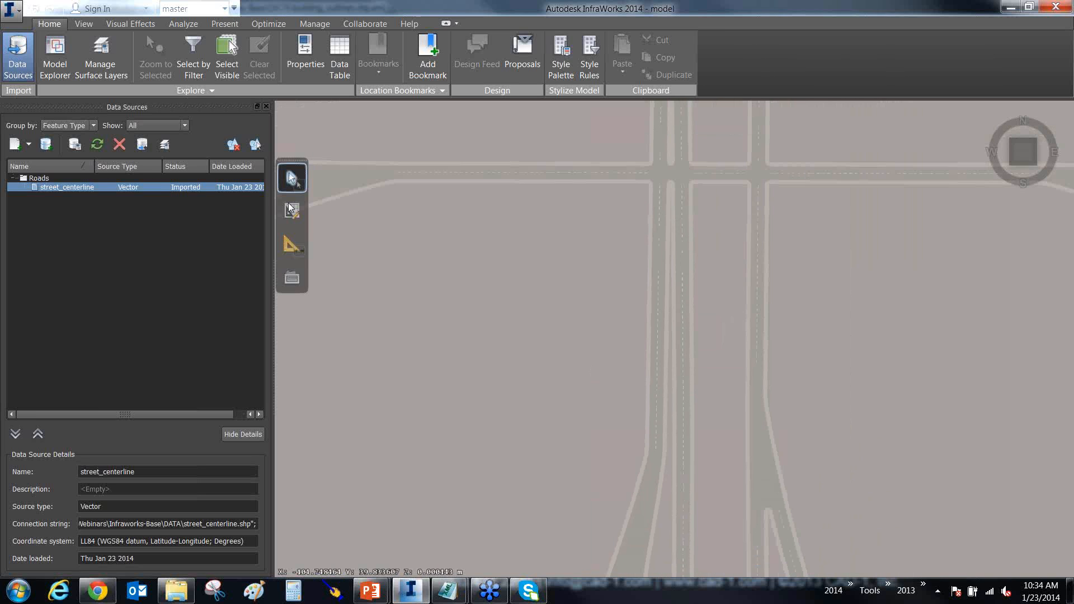
right_click(158, 188)
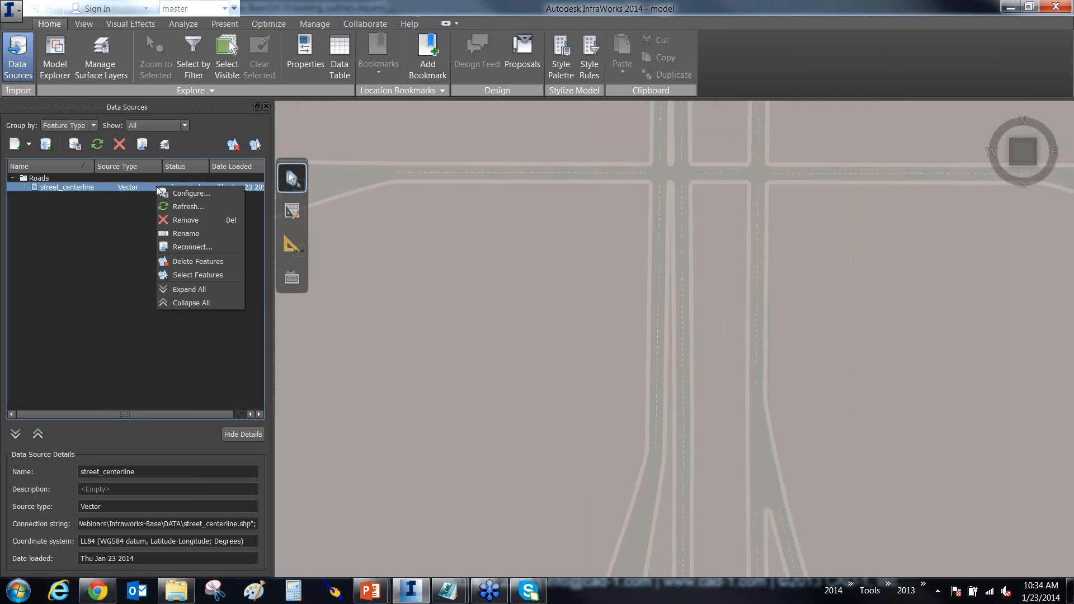
left_click(115, 227)
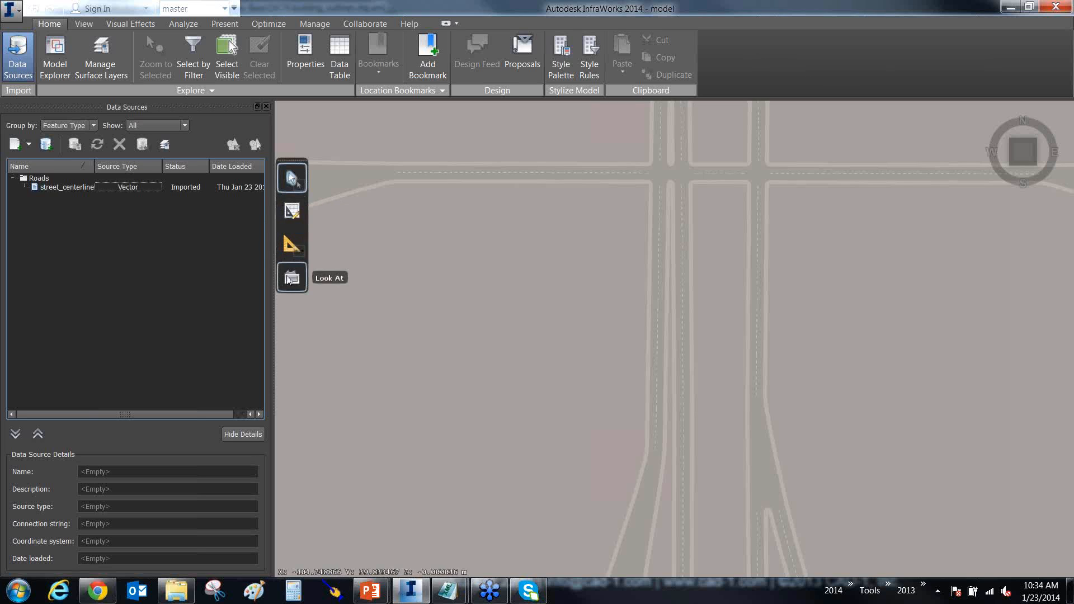
left_click(77, 186)
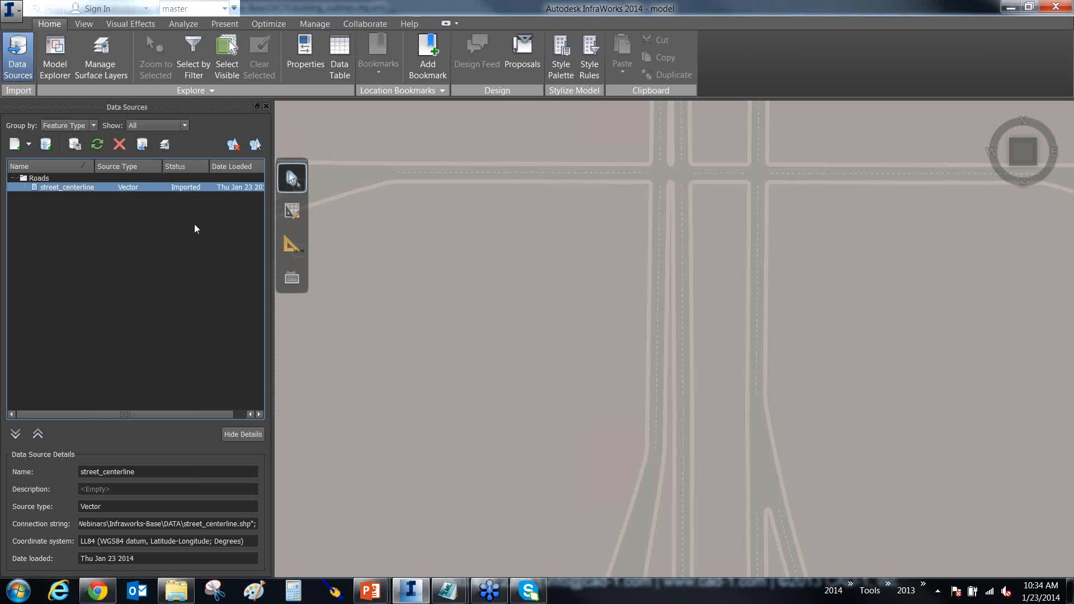
right_click(72, 185)
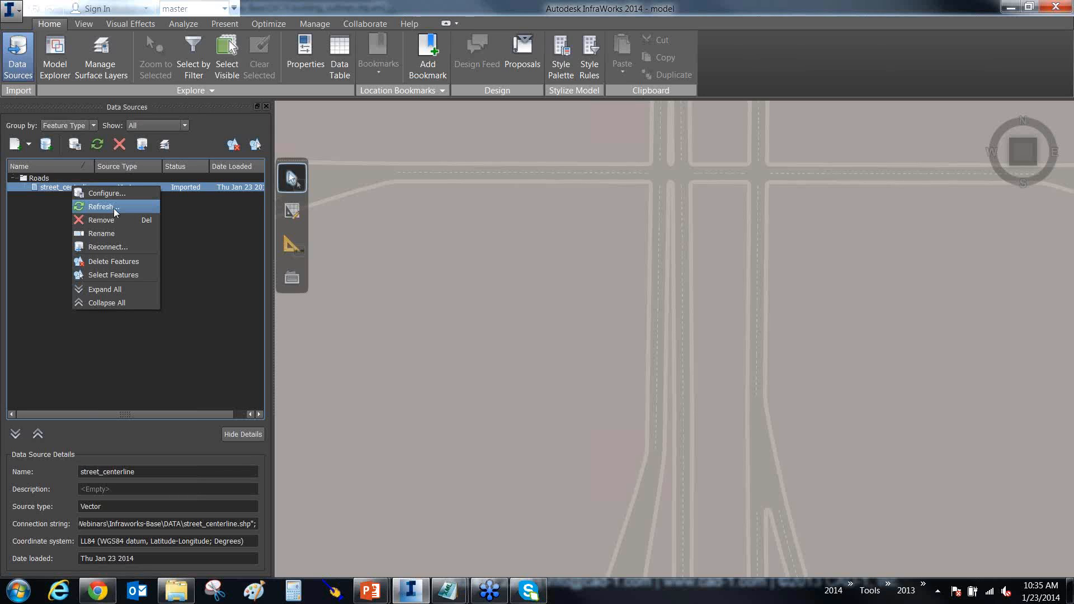
left_click(200, 262)
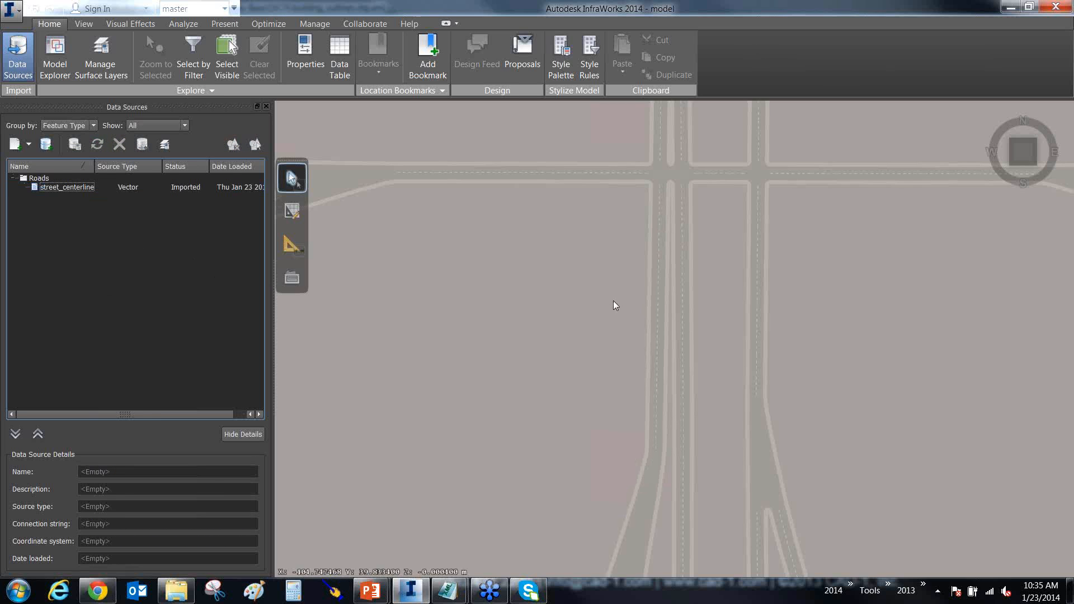
scroll(645, 285, "up", 2)
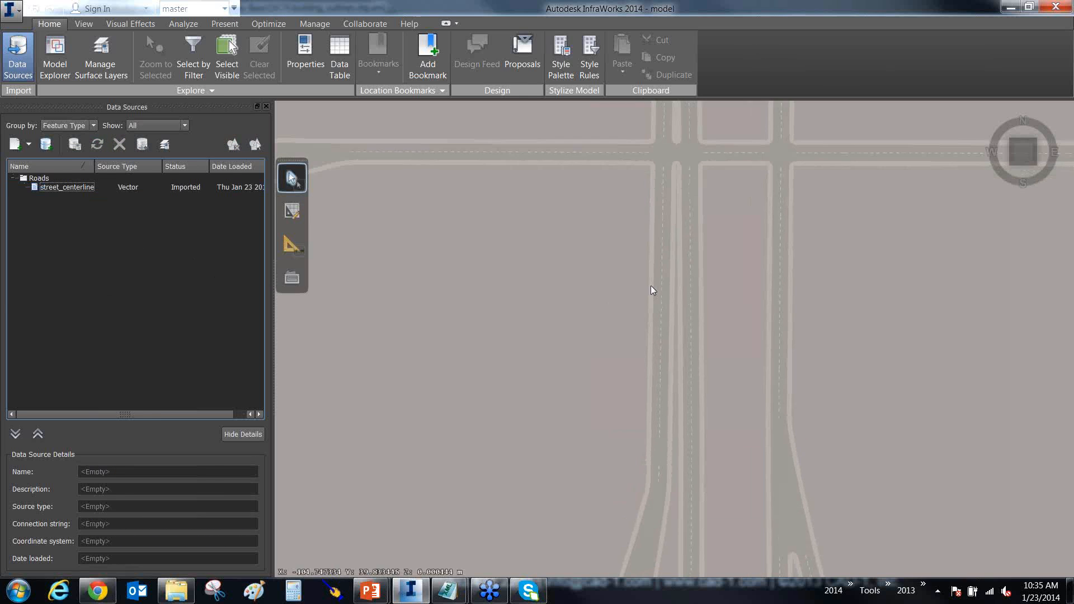
scroll(654, 285, "up", 2)
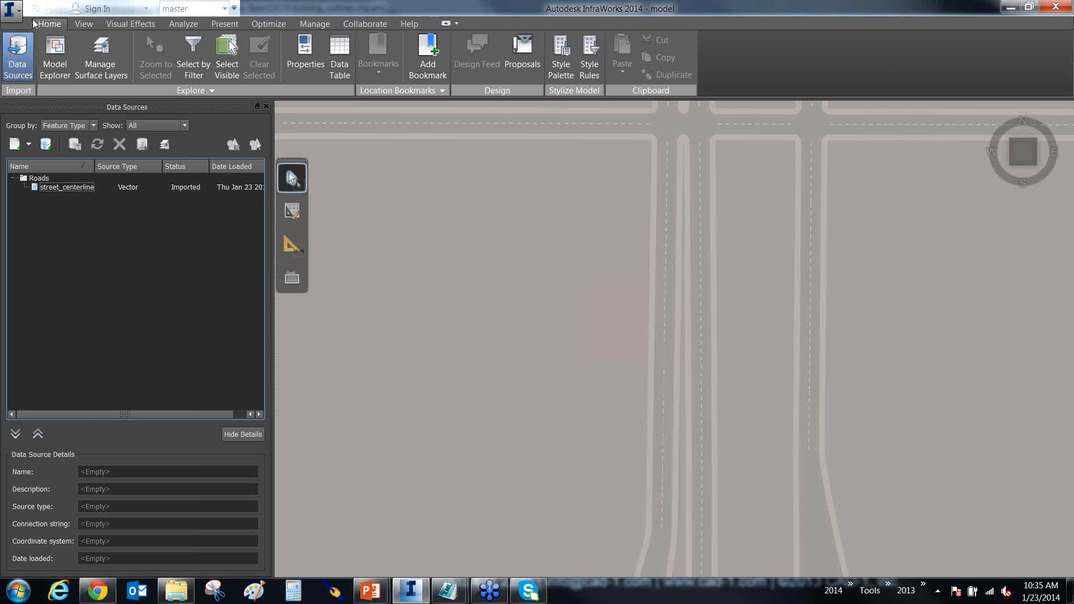
Step: Open the recent model Denver.sqlite
left_click(12, 8)
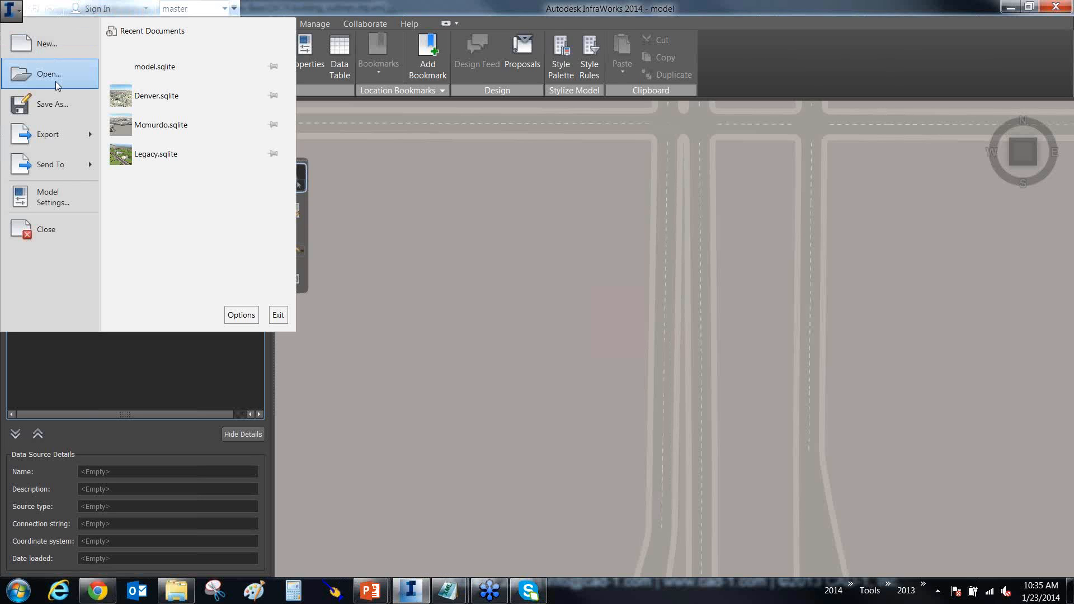
left_click(153, 99)
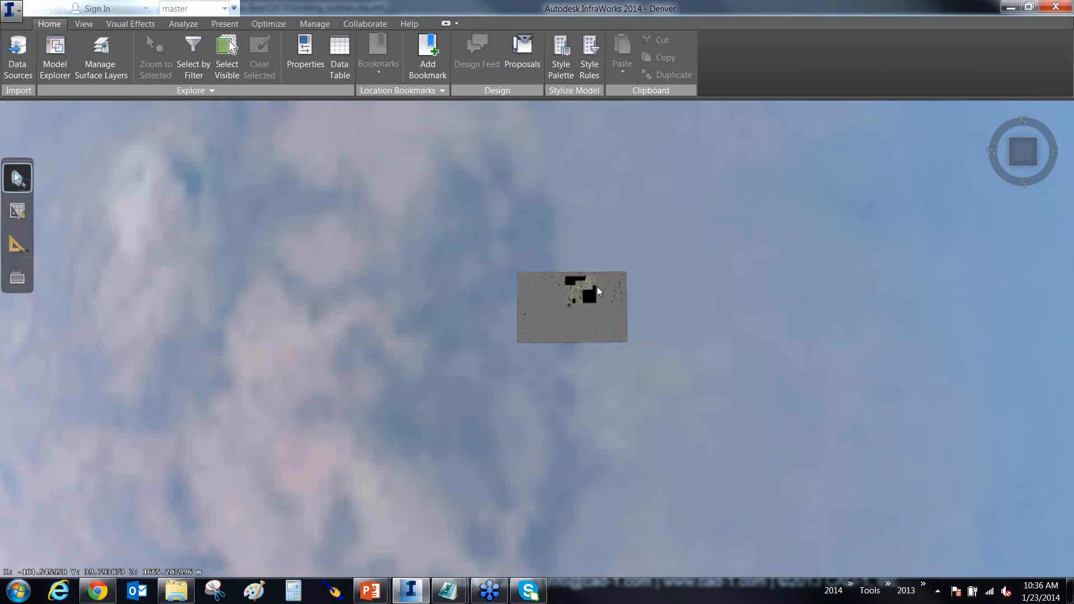
Step: Examine the Denver model's terrain and the coverage of its aerial imagery tiles up close
scroll(586, 281, "up", 2)
scroll(586, 281, "up", 3)
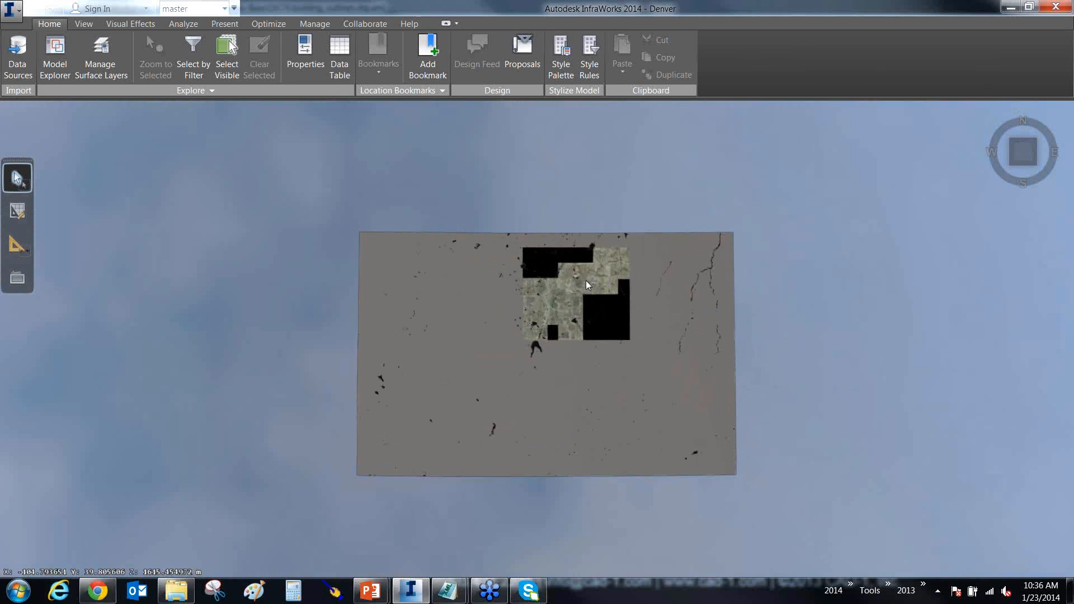
scroll(586, 280, "up", 3)
scroll(586, 280, "down", 1)
scroll(586, 284, "up", 2)
scroll(587, 284, "up", 1)
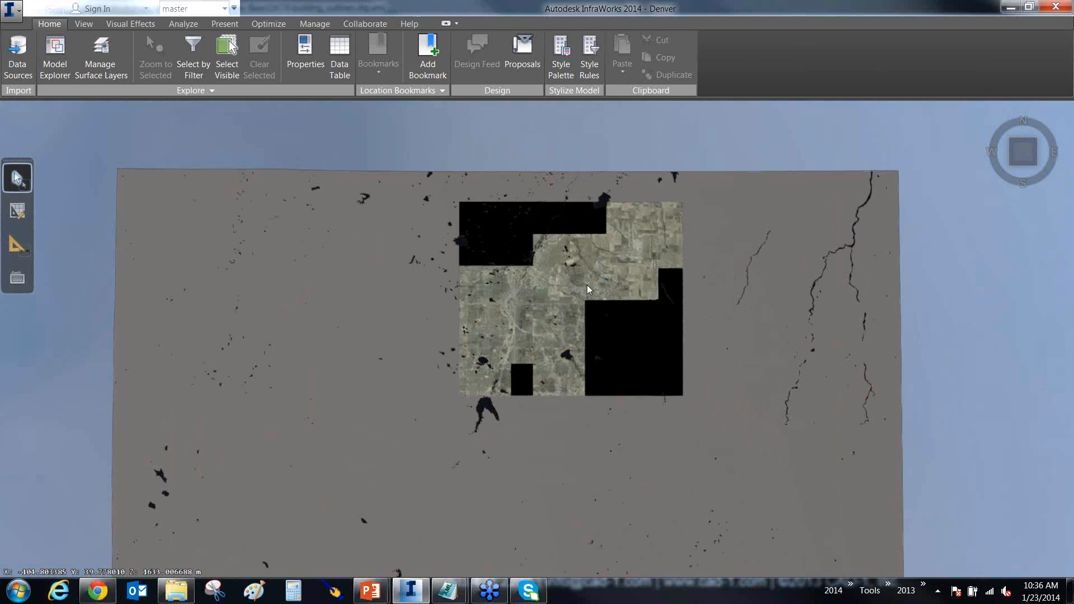
scroll(586, 284, "up", 2)
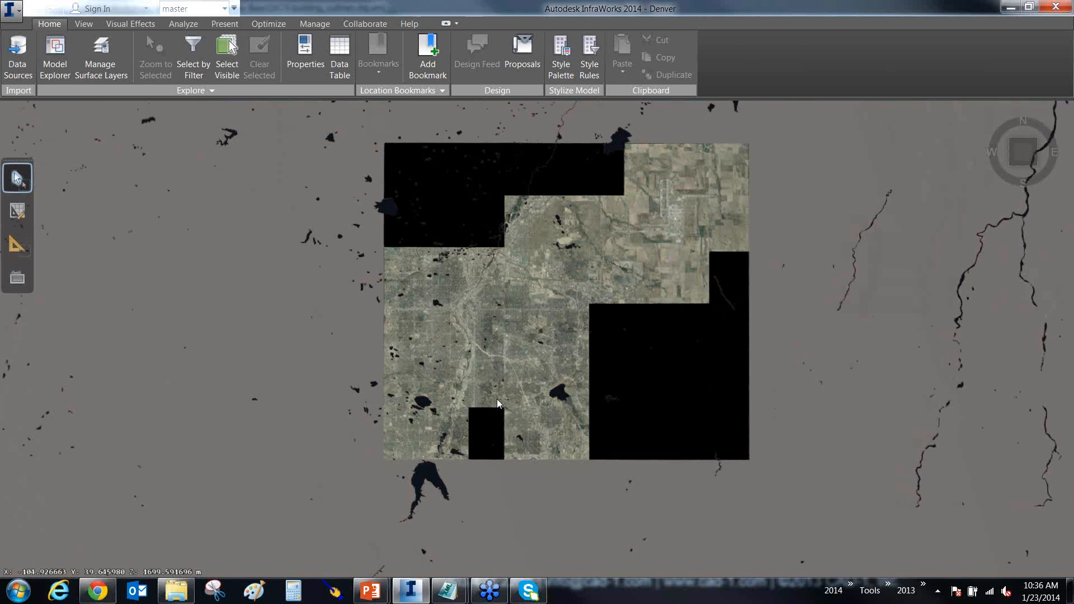
scroll(496, 398, "up", 2)
scroll(328, 345, "up", 2)
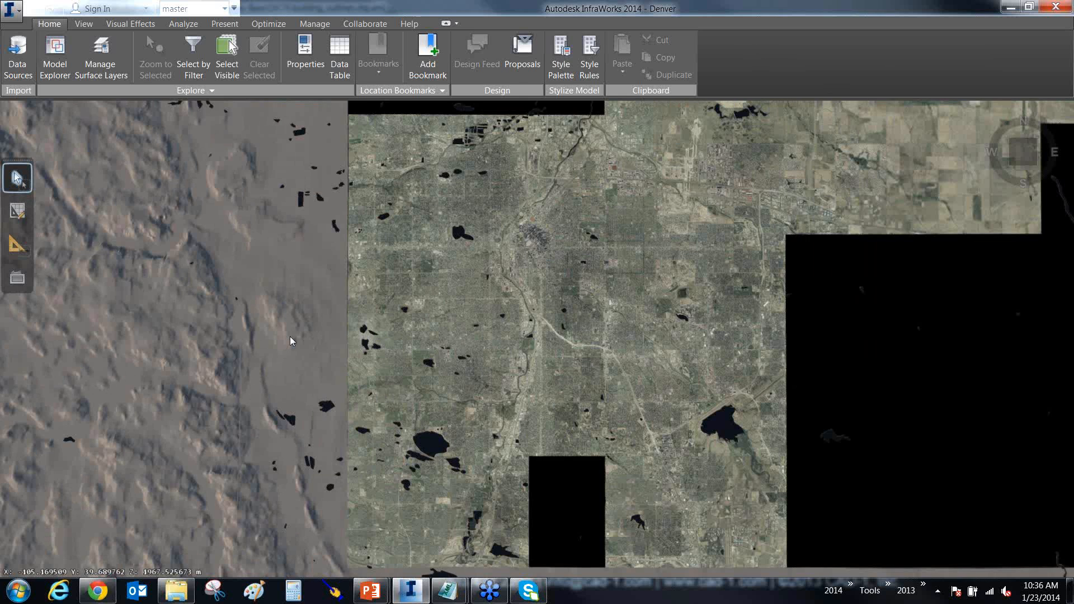
scroll(279, 302, "down", 1)
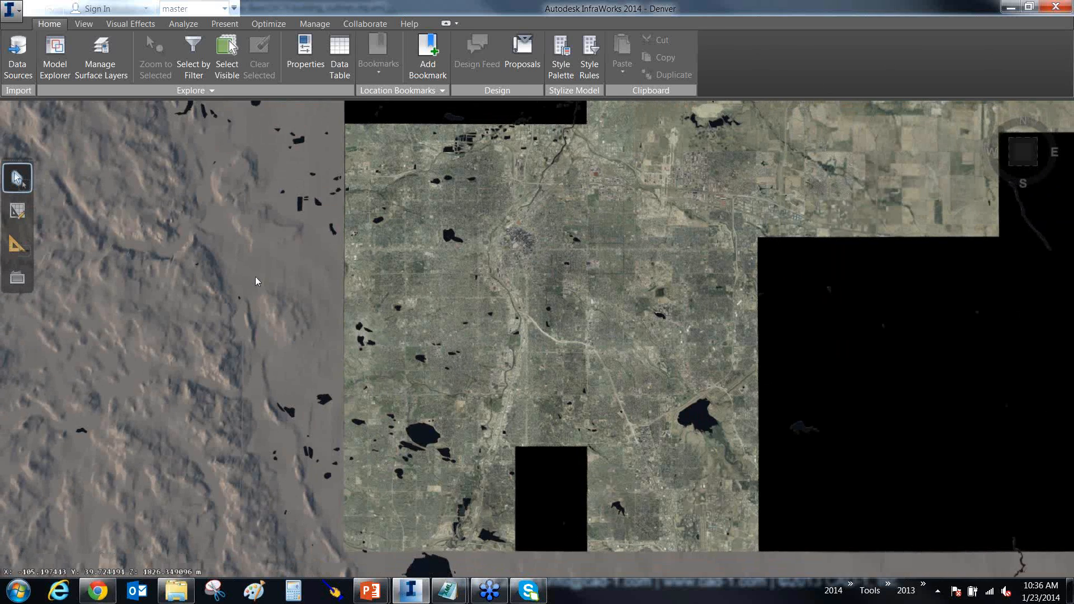
scroll(255, 278, "down", 1)
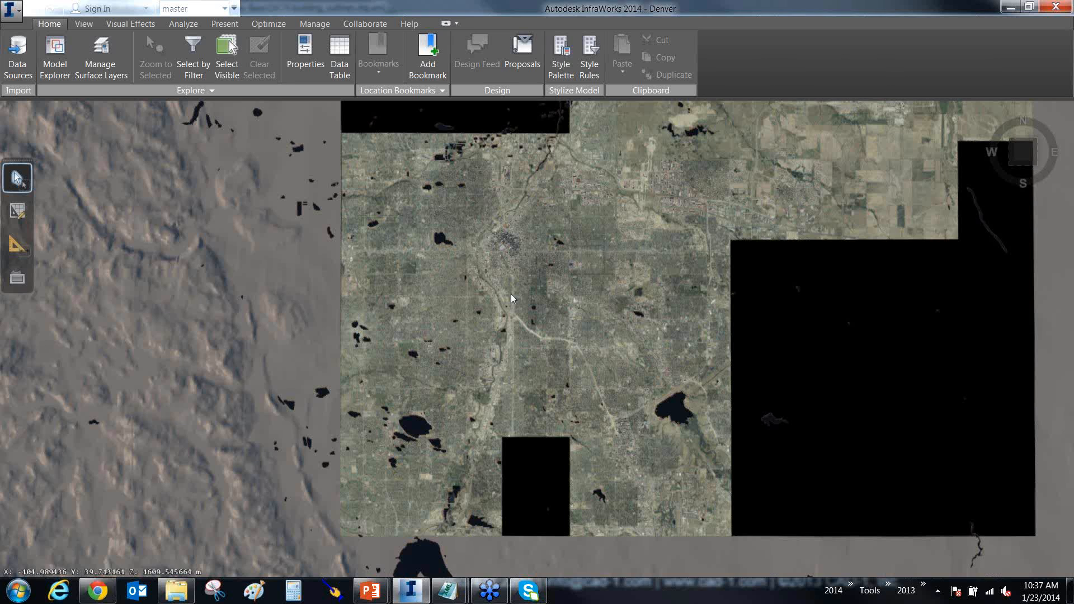
Step: Zoom in on downtown Denver to examine the building footprints and extruded buildings over the aerial imagery
scroll(503, 221, "up", 1)
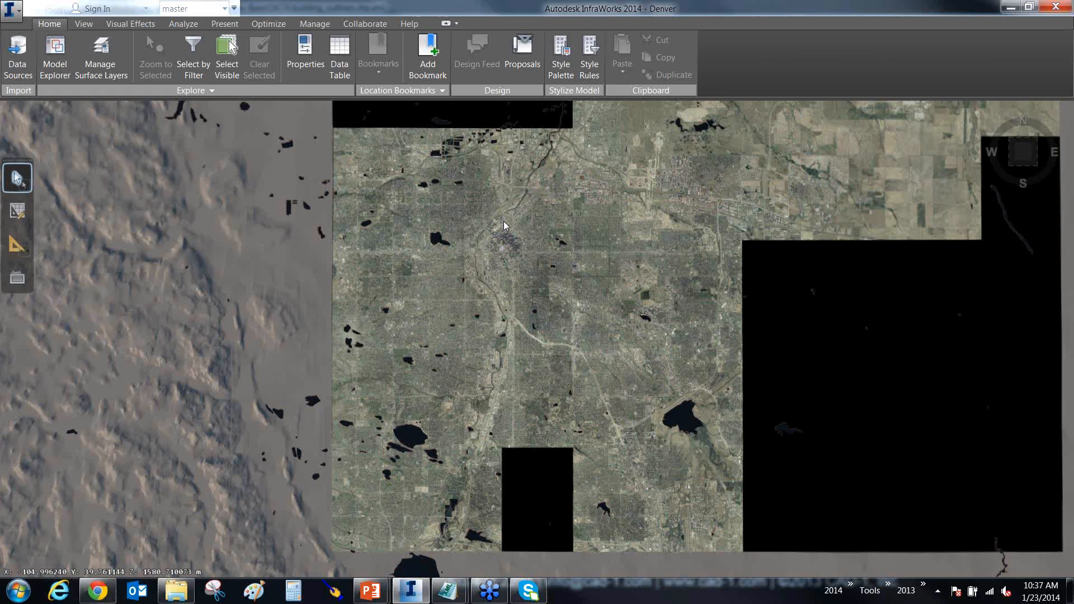
scroll(504, 220, "up", 3)
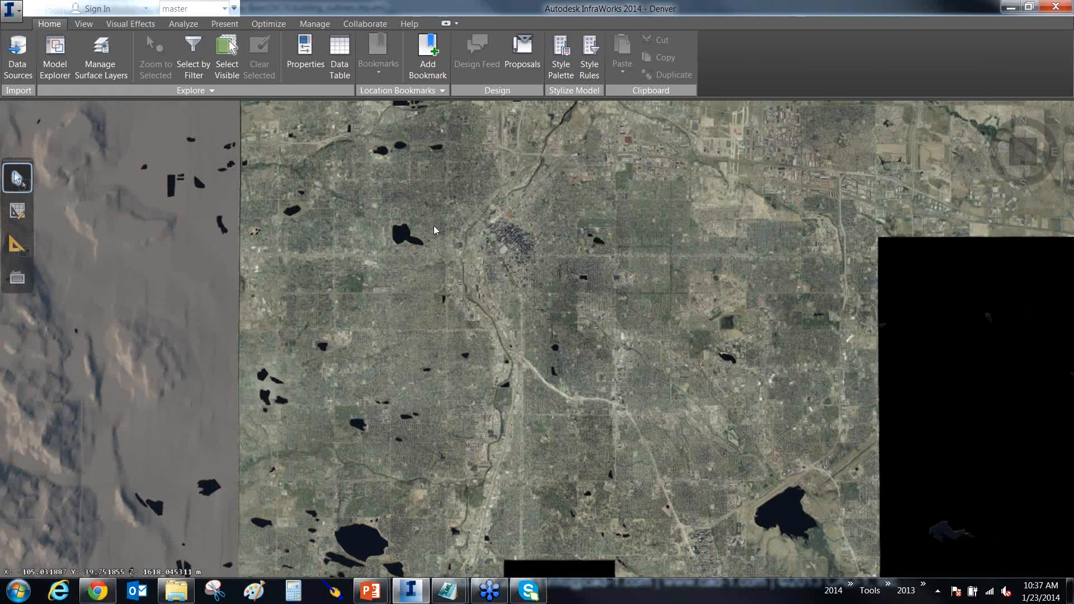
scroll(434, 226, "up", 2)
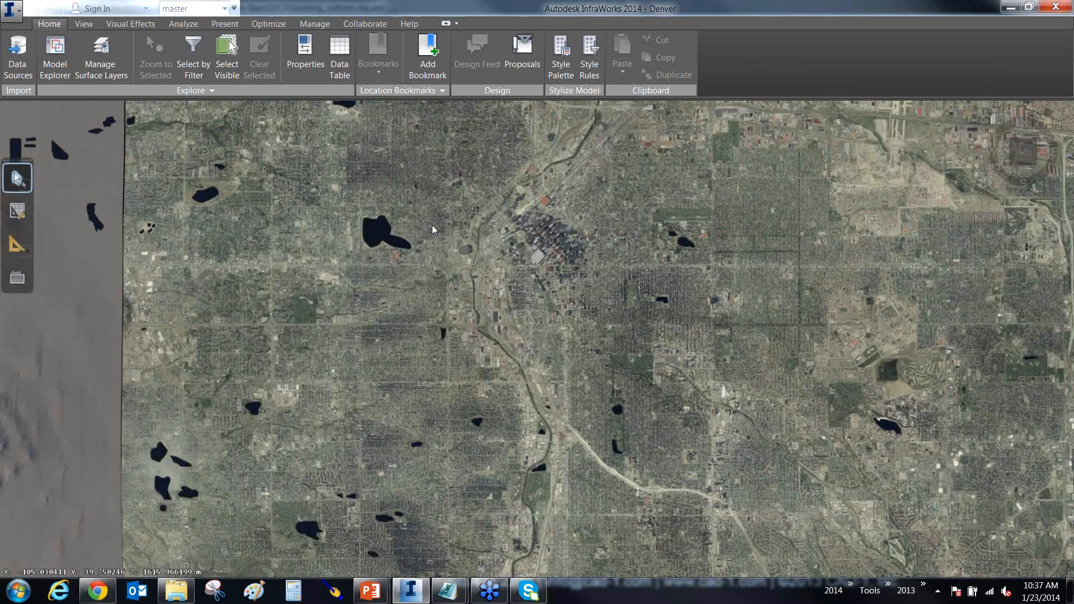
scroll(432, 224, "up", 2)
scroll(646, 274, "up", 2)
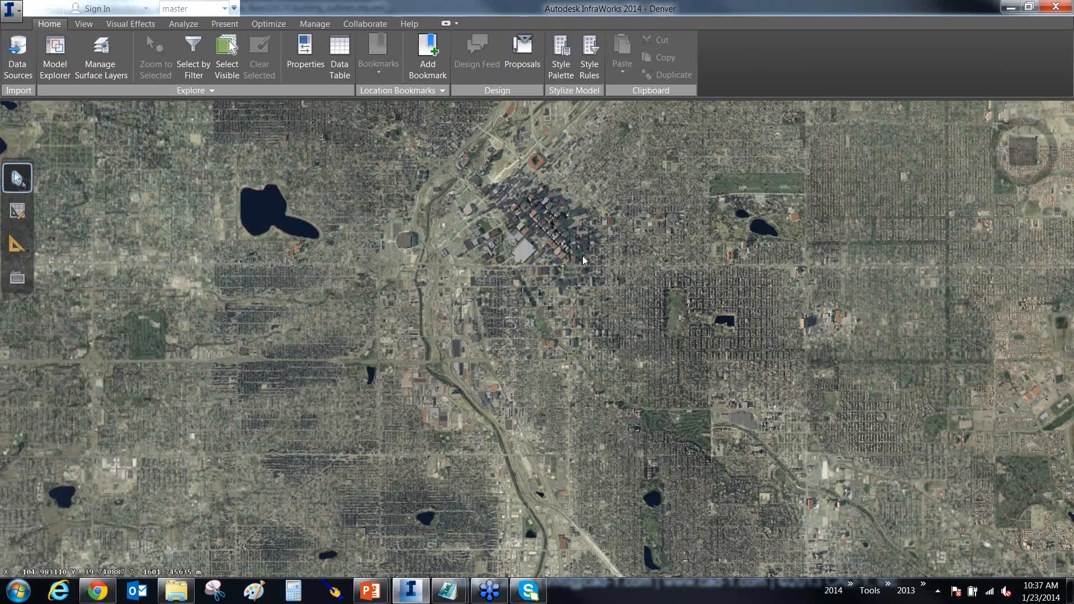
scroll(582, 256, "up", 2)
scroll(590, 165, "up", 3)
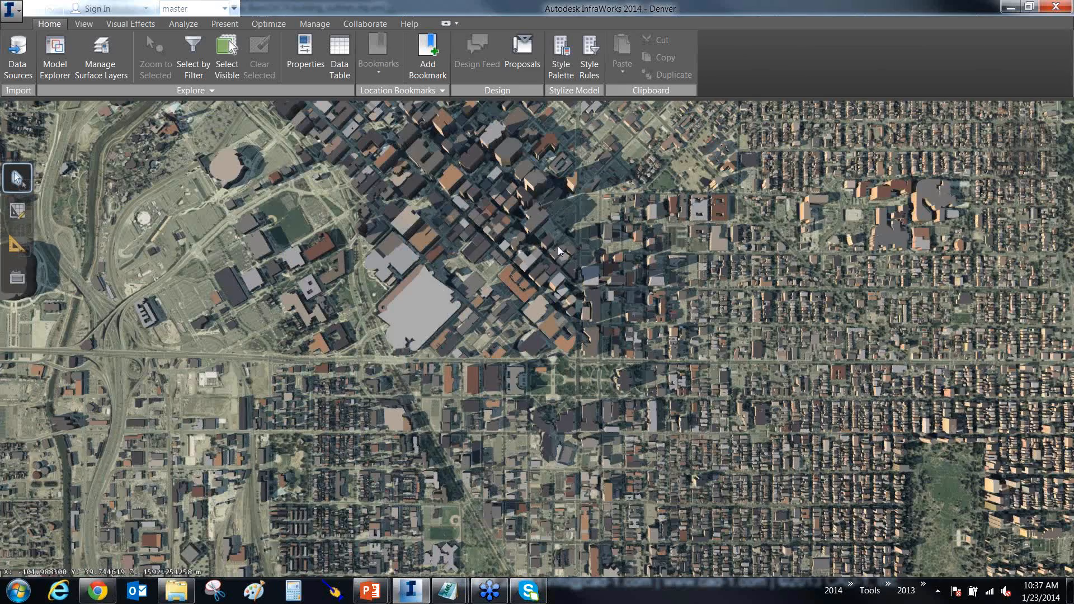
scroll(558, 246, "up", 2)
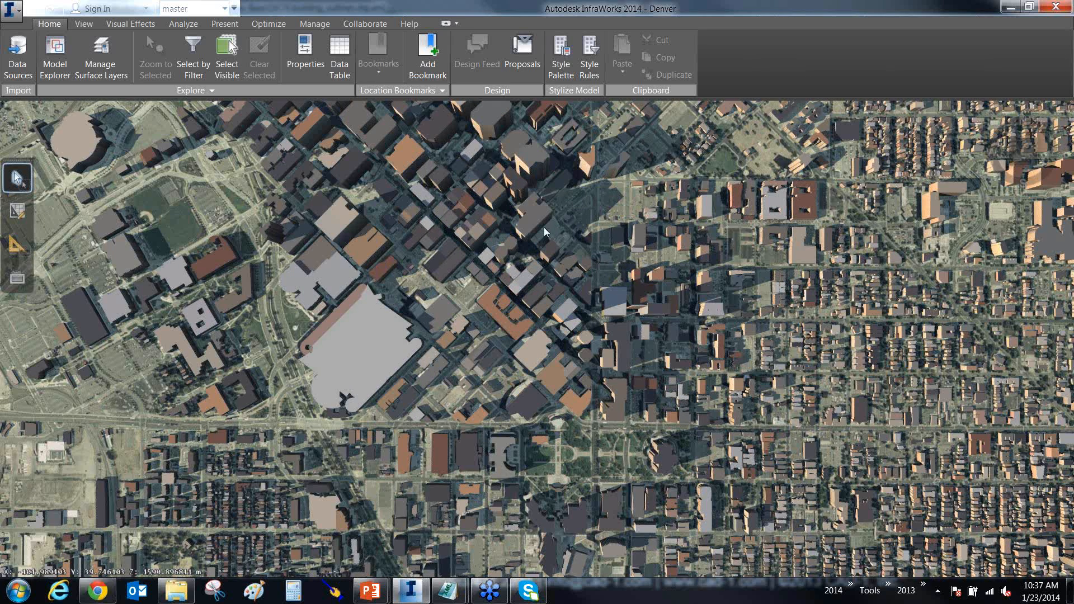
scroll(543, 227, "up", 1)
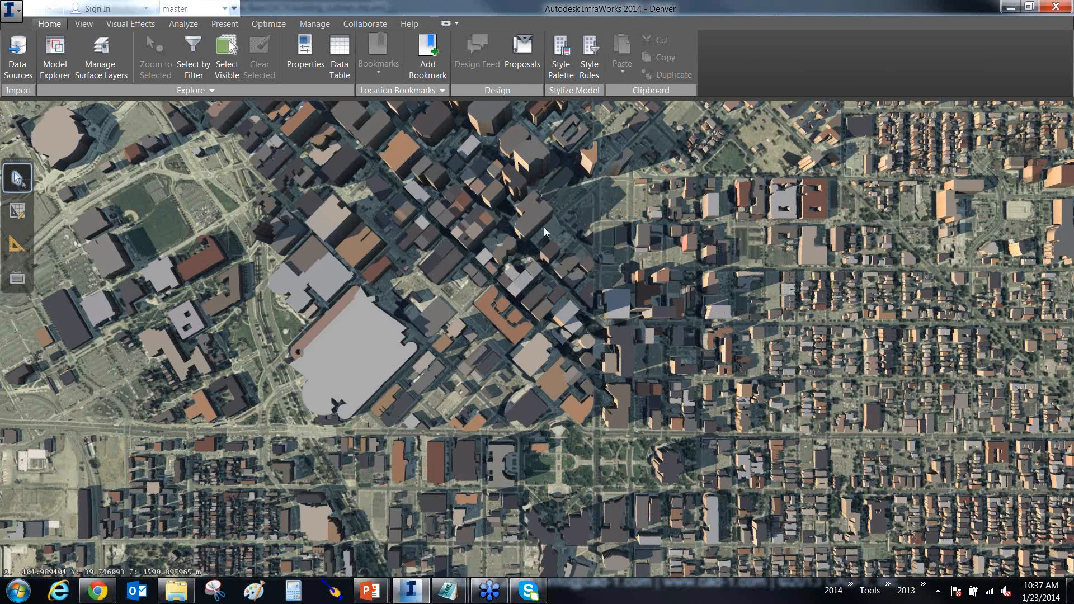
scroll(544, 227, "down", 1)
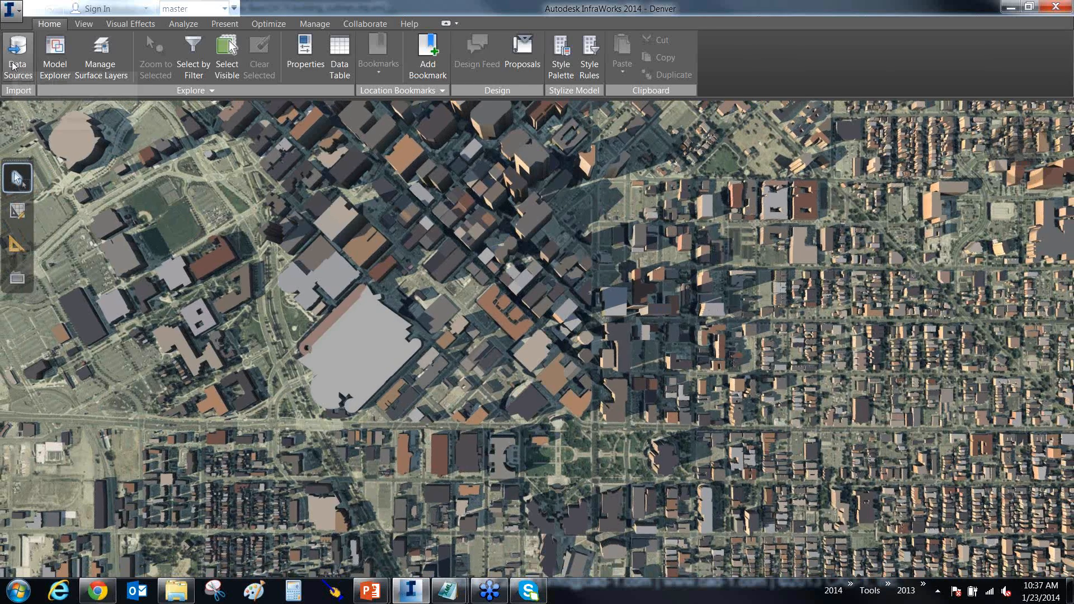
Step: Open the configuration of the building_outlines data source and review its roof height field, unit and sea level option
left_click(14, 67)
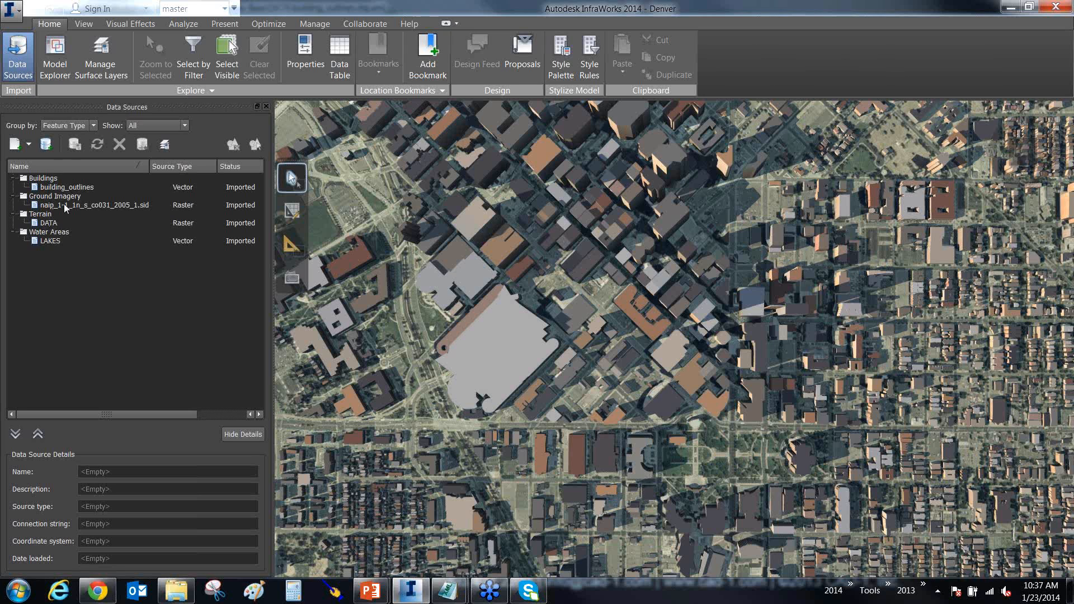
left_click(59, 188)
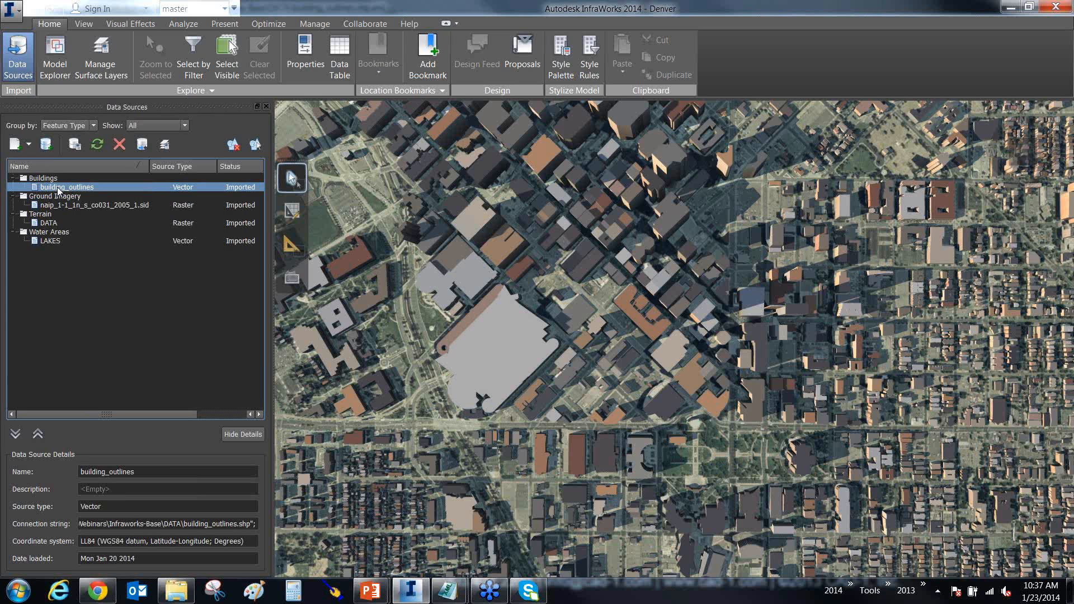
right_click(56, 186)
left_click(82, 197)
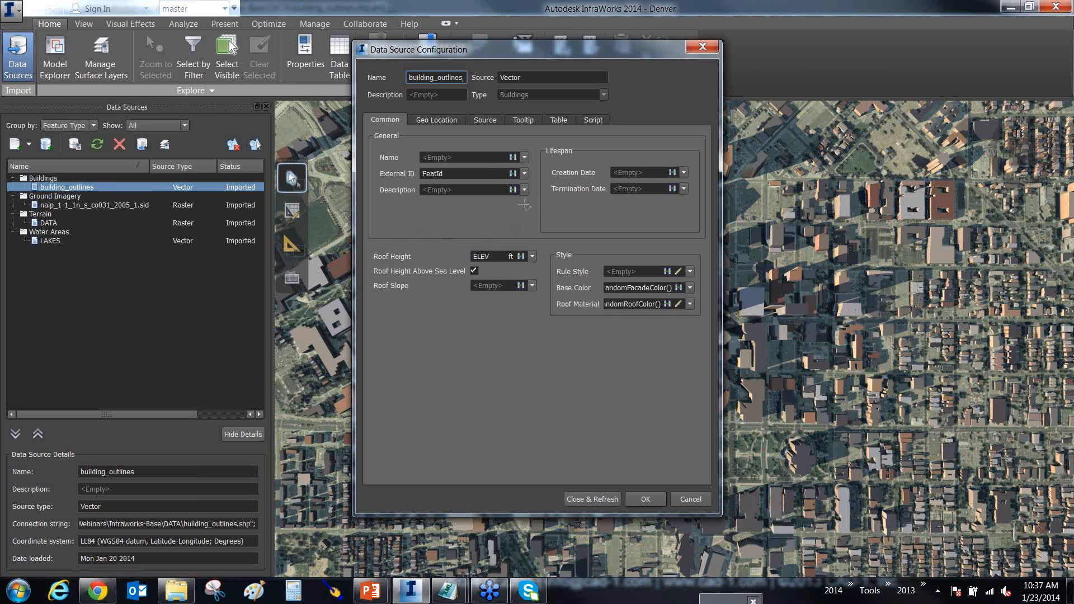
left_click_drag(526, 206, 491, 241)
left_click_drag(570, 213, 524, 248)
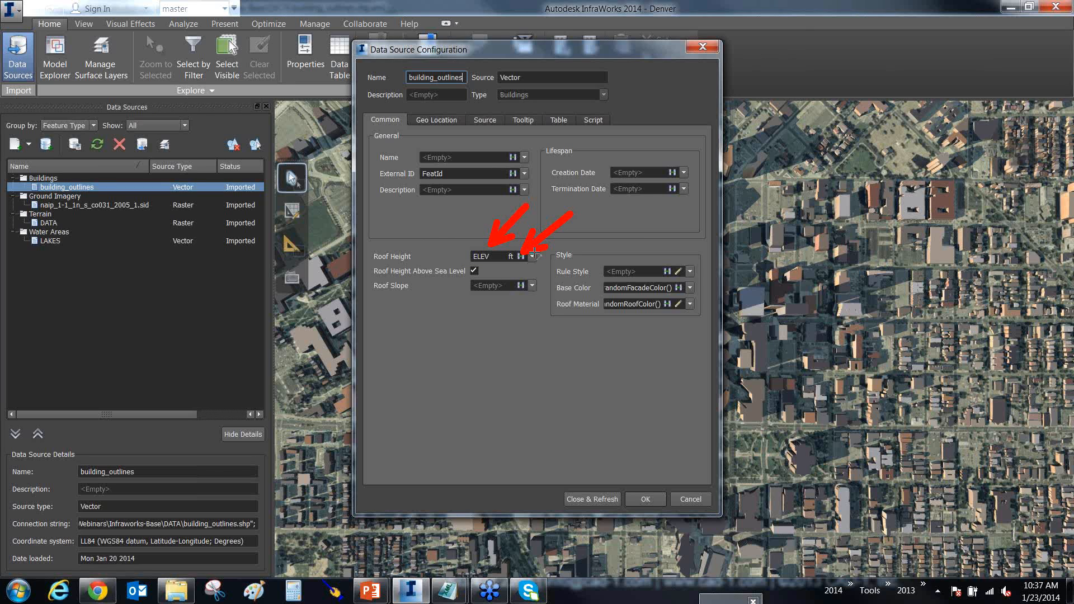
left_click_drag(408, 320, 468, 275)
key("Escape")
Step: Turn off Roof Height Above Sea Level for building_outlines, then close and refresh the data source
left_click(474, 270)
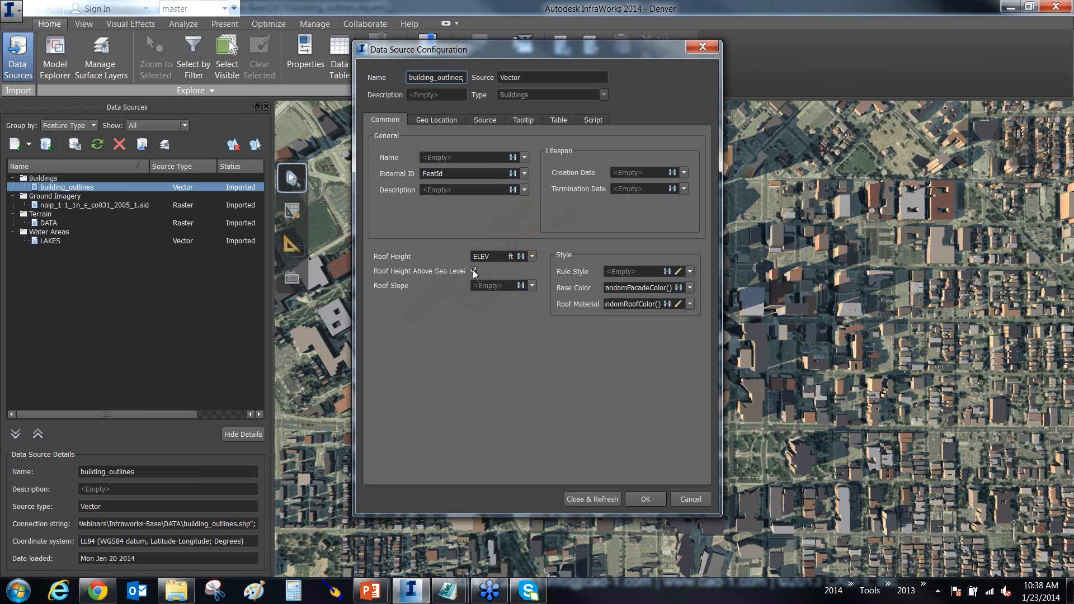
left_click(595, 500)
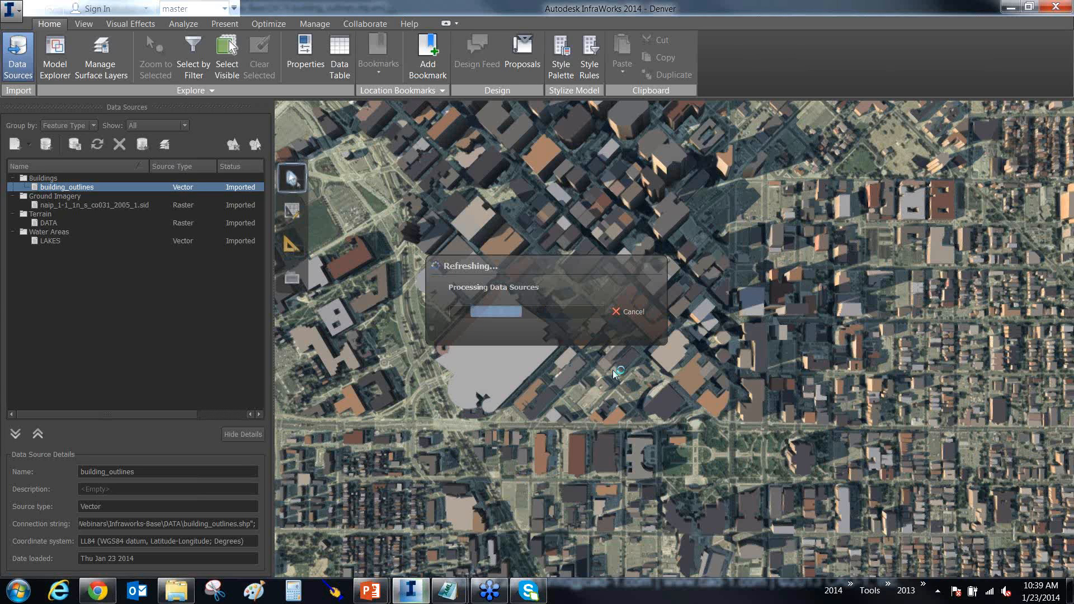
left_click(627, 315)
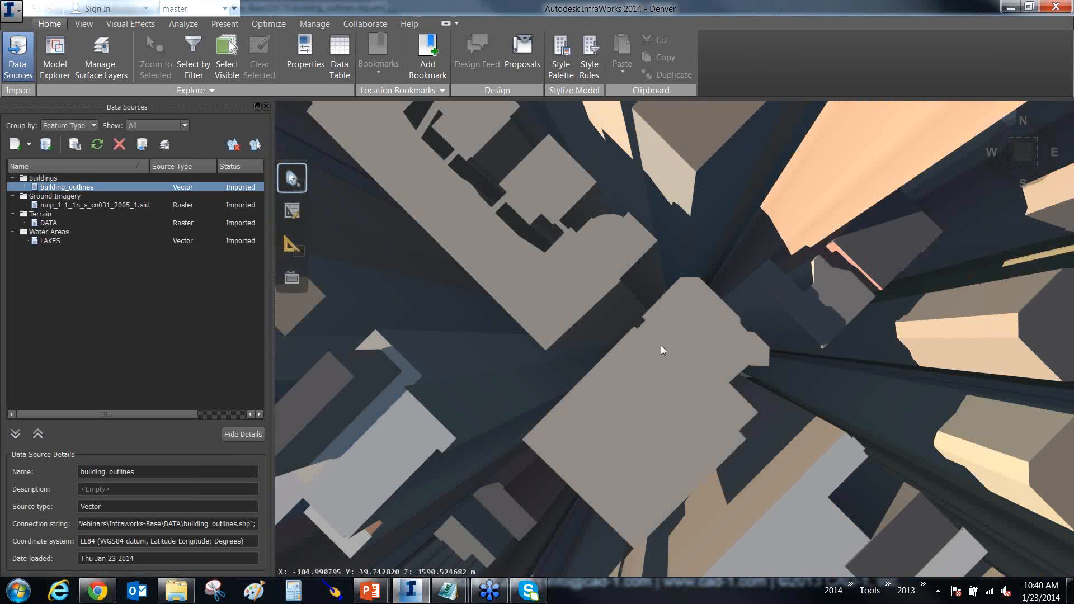
Step: Zoom out and tilt the view to examine the heights of the refreshed buildings across the city
scroll(669, 331, "down", 3)
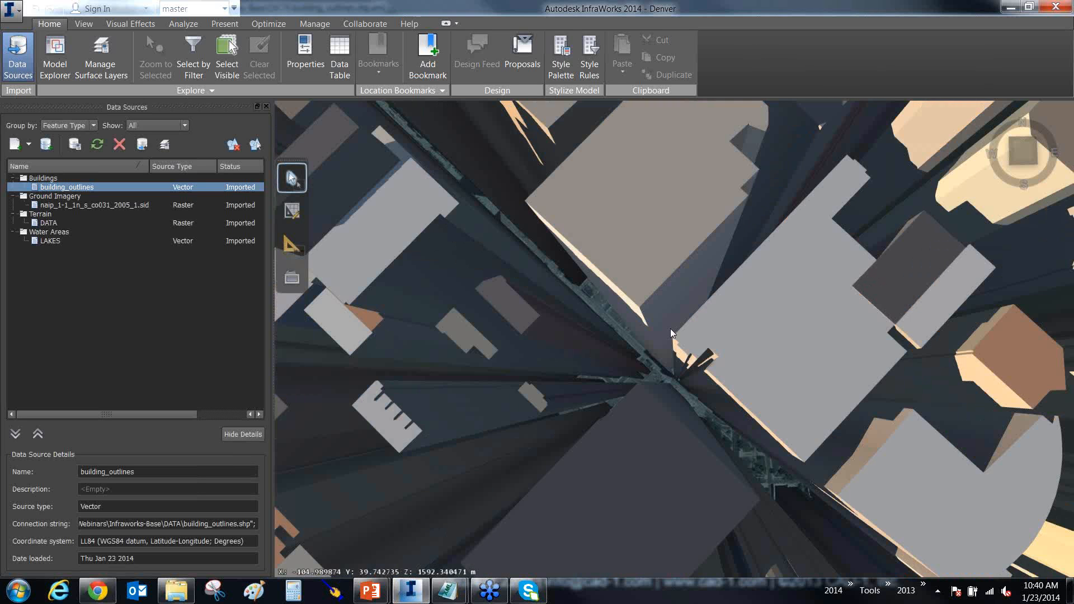
scroll(671, 328, "down", 3)
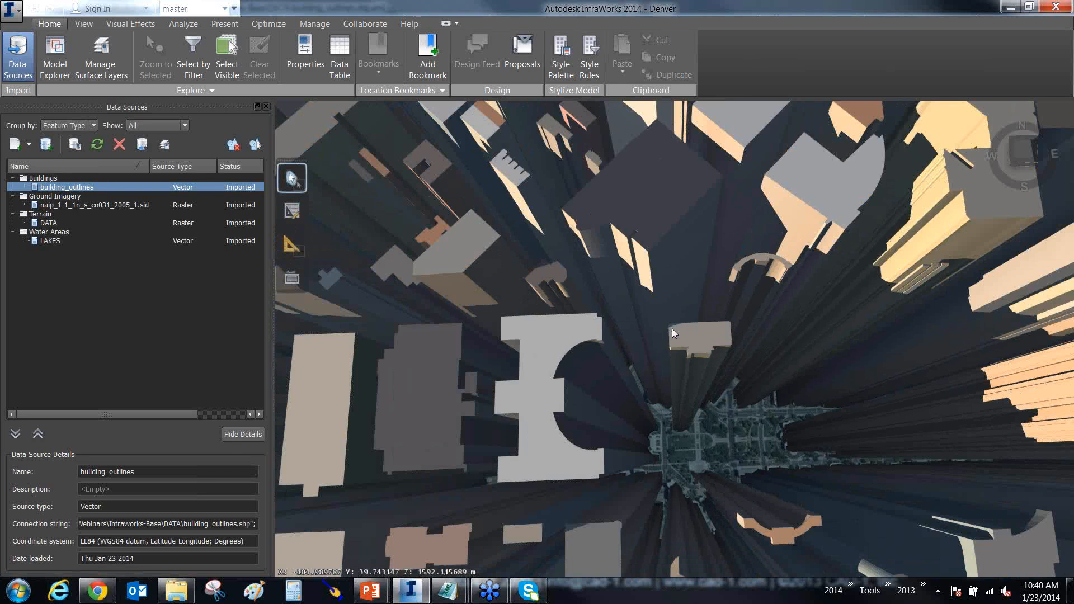
scroll(672, 338, "down", 2)
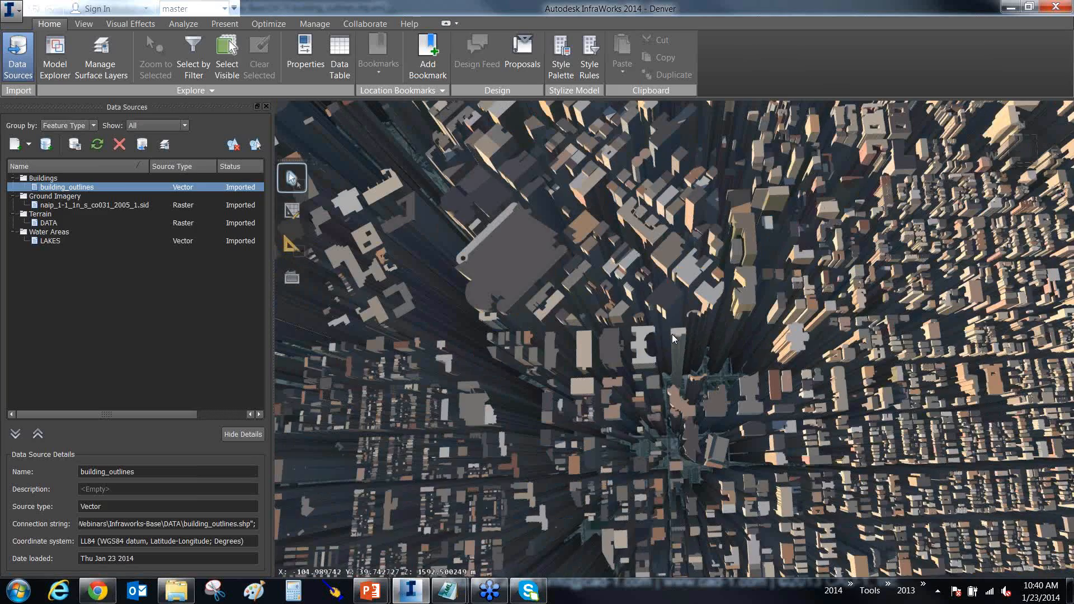
scroll(672, 339, "down", 2)
scroll(672, 339, "down", 2)
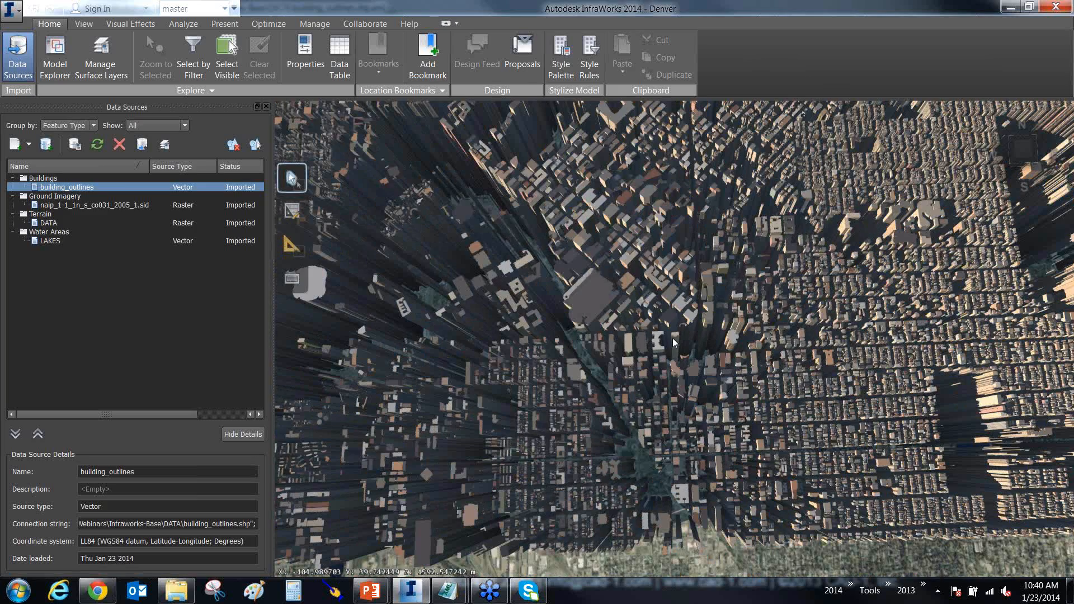
left_click_drag(665, 347, 657, 289)
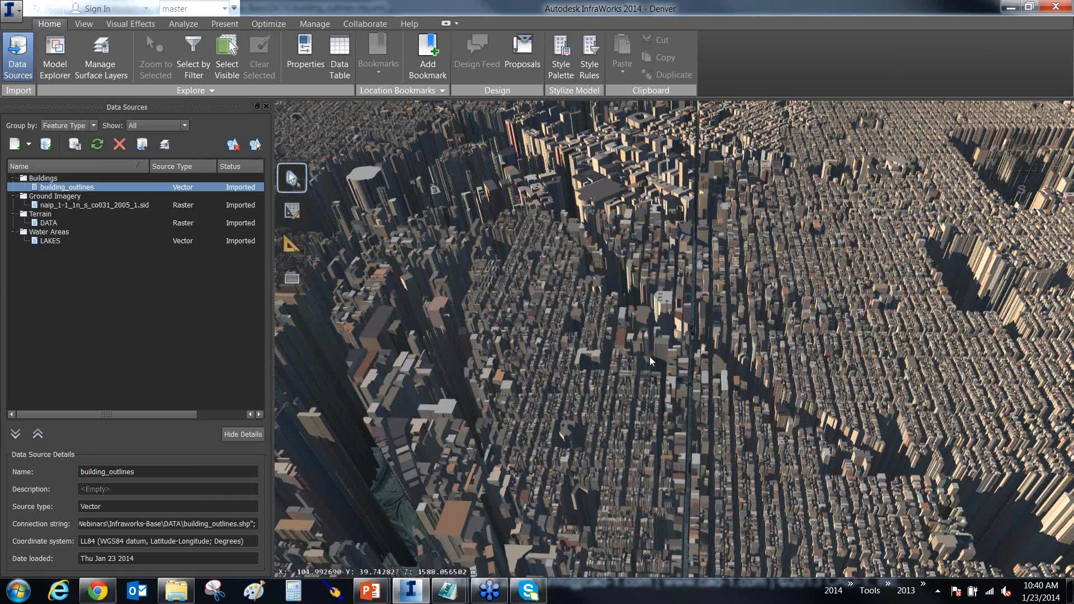
scroll(649, 356, "down", 1)
scroll(649, 357, "down", 1)
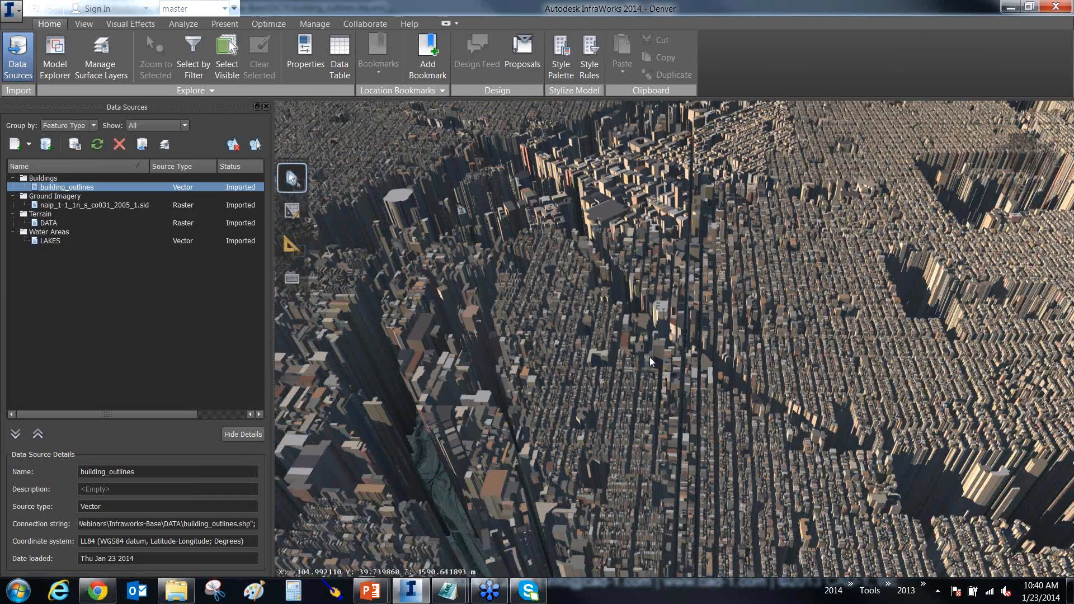
scroll(649, 357, "down", 1)
scroll(649, 358, "down", 1)
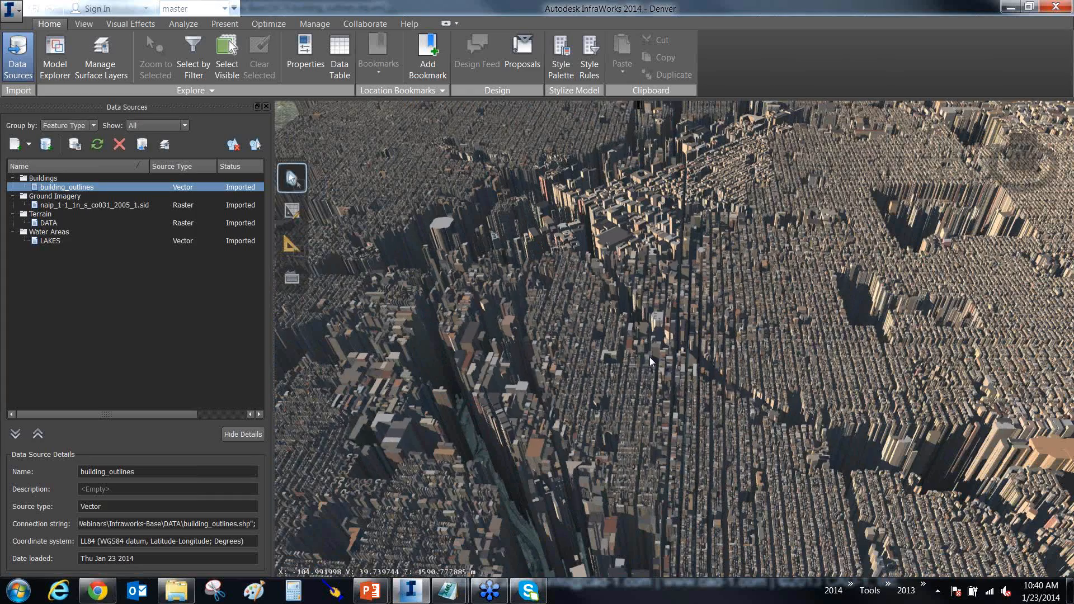
scroll(647, 357, "down", 1)
scroll(647, 356, "down", 1)
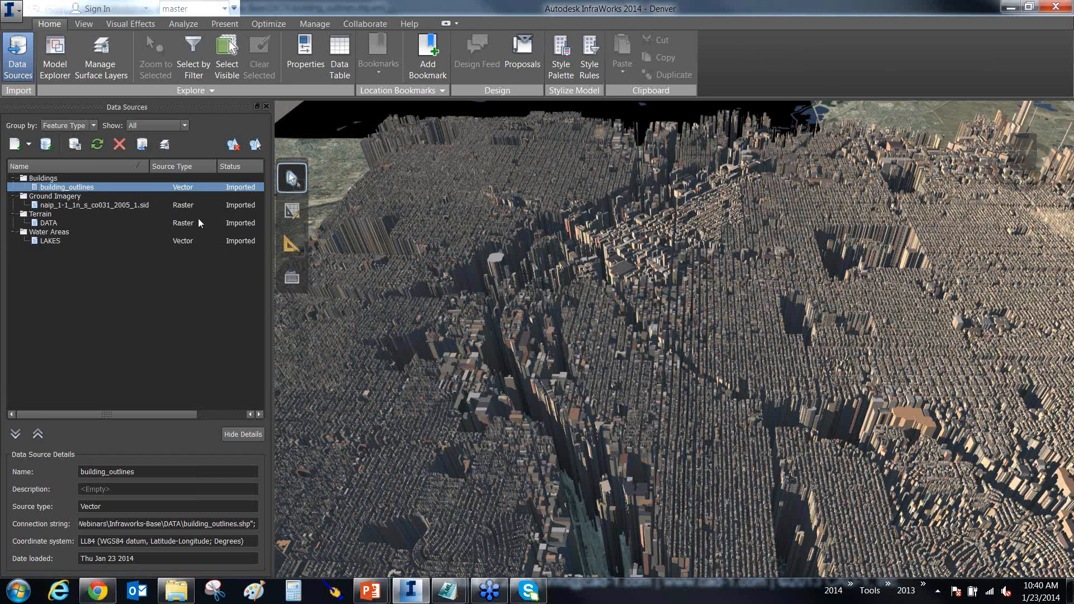
Step: Turn Roof Height Above Sea Level back on for building_outlines, review its source and geo location settings, and close and refresh
right_click(83, 185)
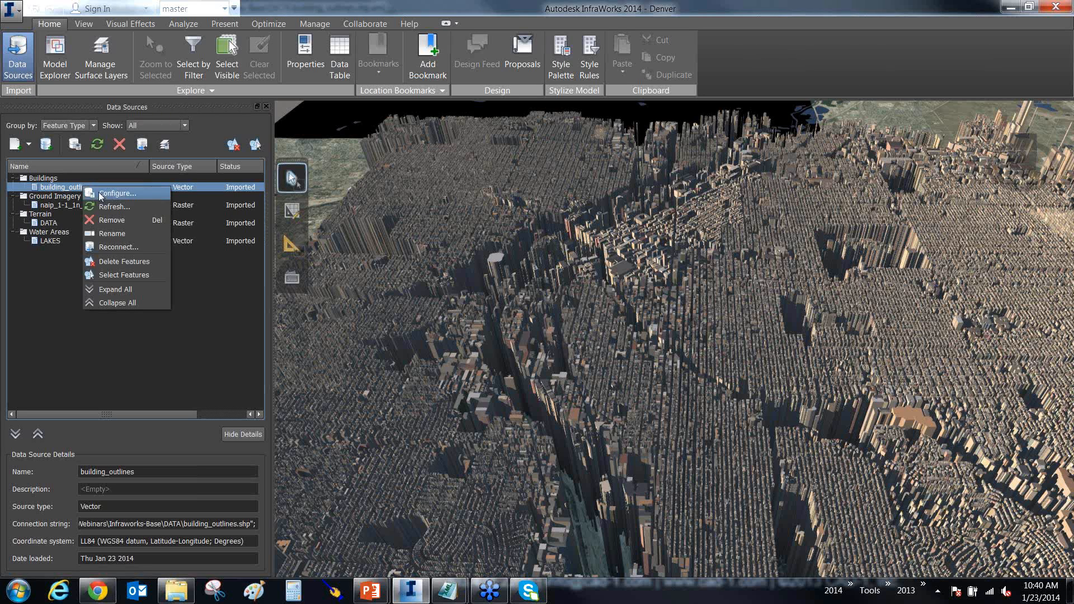
left_click(108, 192)
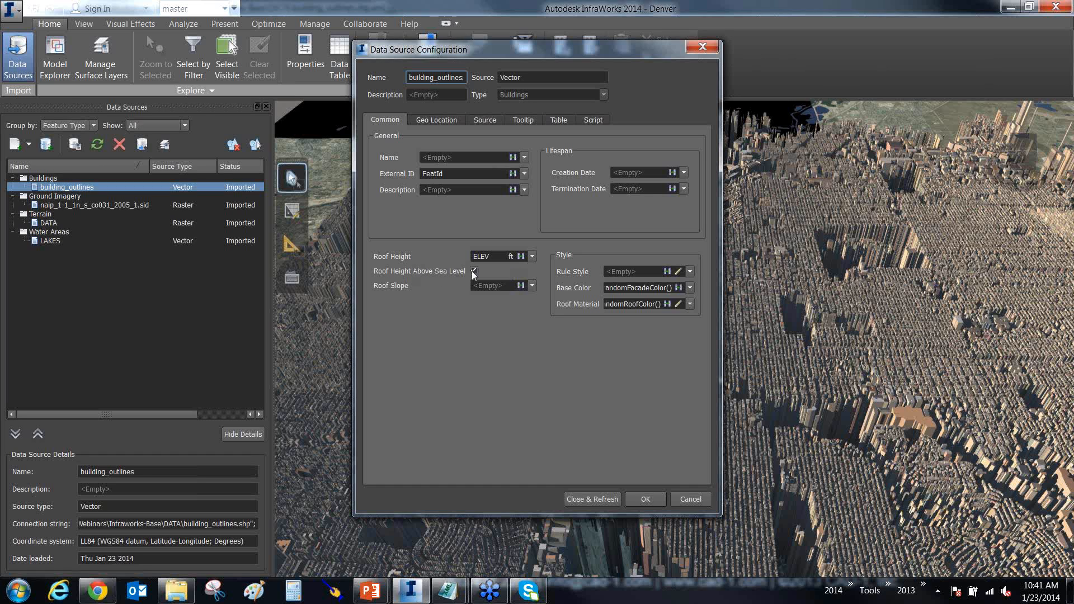
left_click(488, 120)
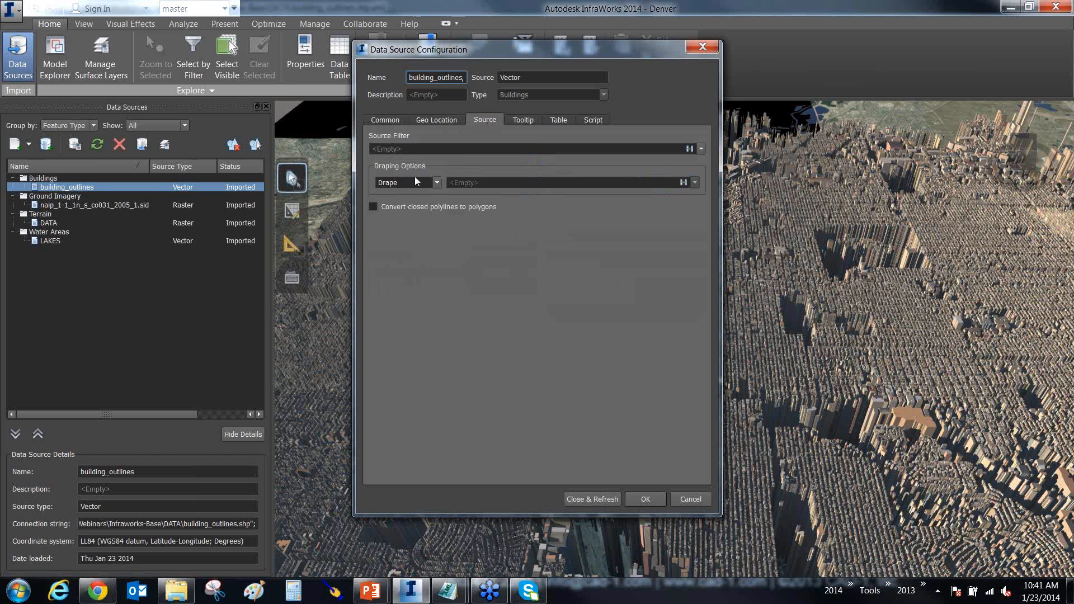
left_click(435, 122)
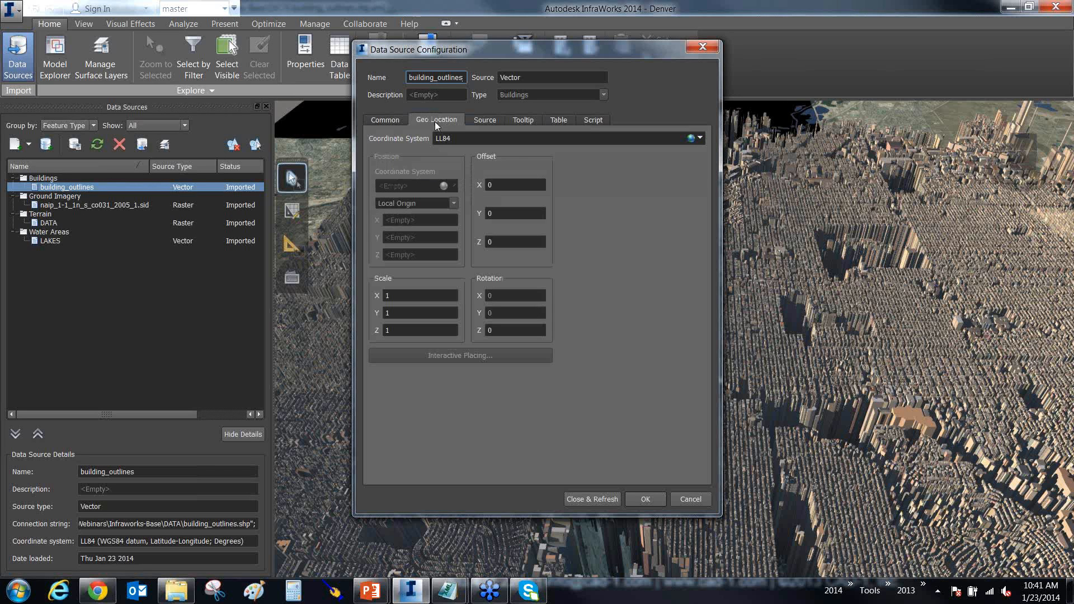
left_click(387, 118)
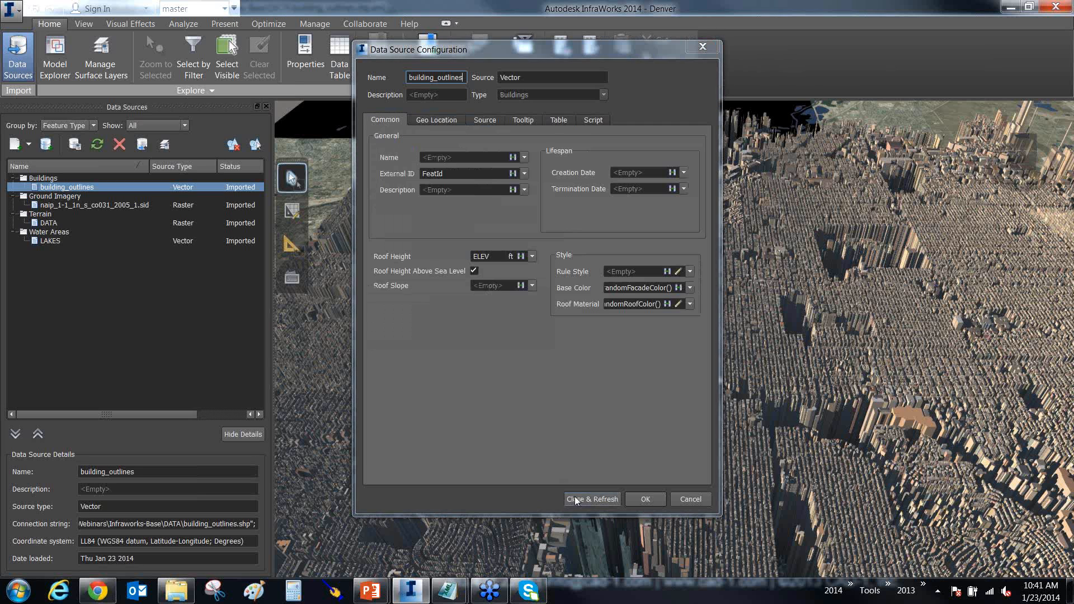
left_click(576, 499)
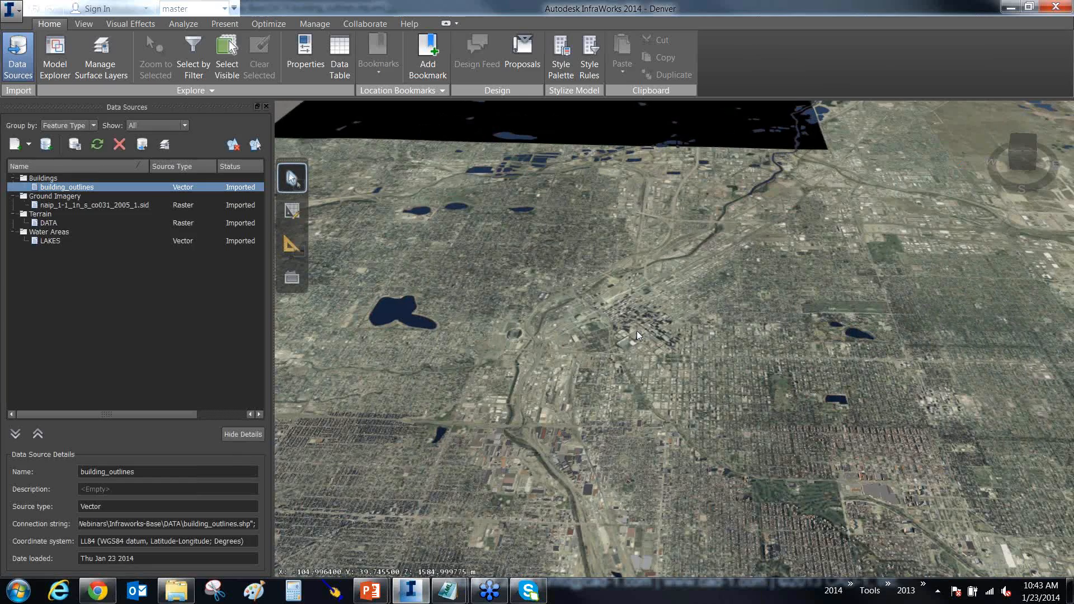
Step: Examine the refreshed downtown buildings up close and from a distance to check their heights
scroll(599, 281, "up", 3)
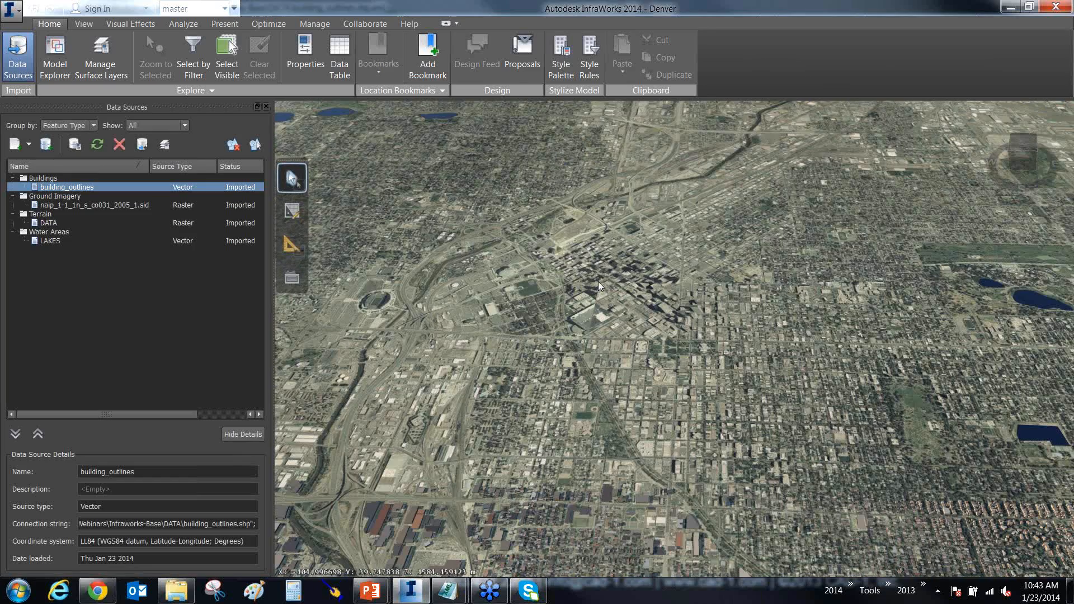
scroll(598, 281, "up", 2)
scroll(713, 338, "up", 2)
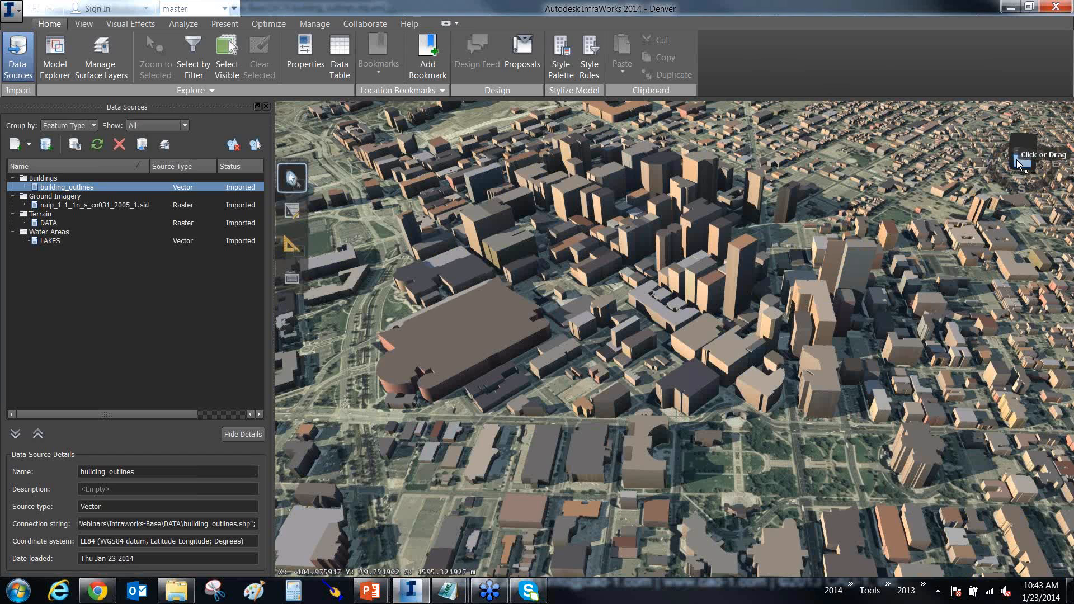
right_click(1016, 160)
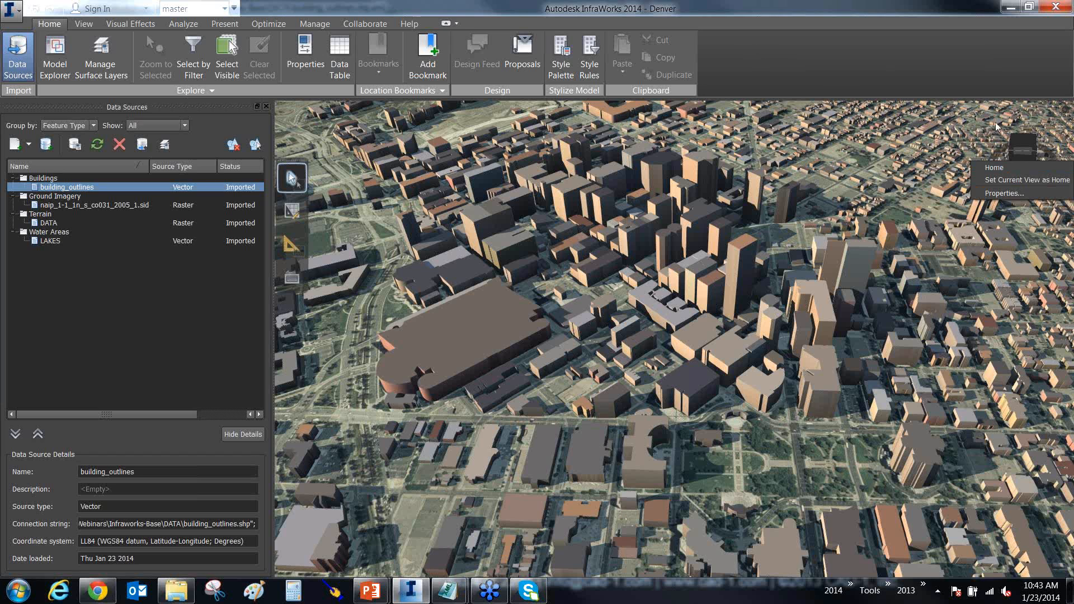
left_click(888, 253)
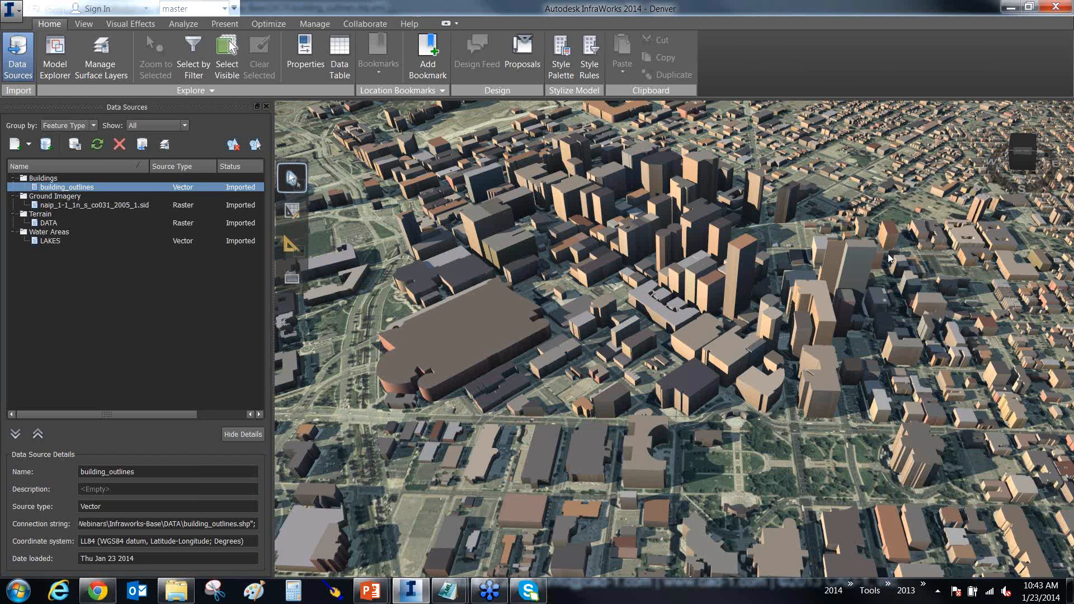
scroll(877, 258, "down", 3)
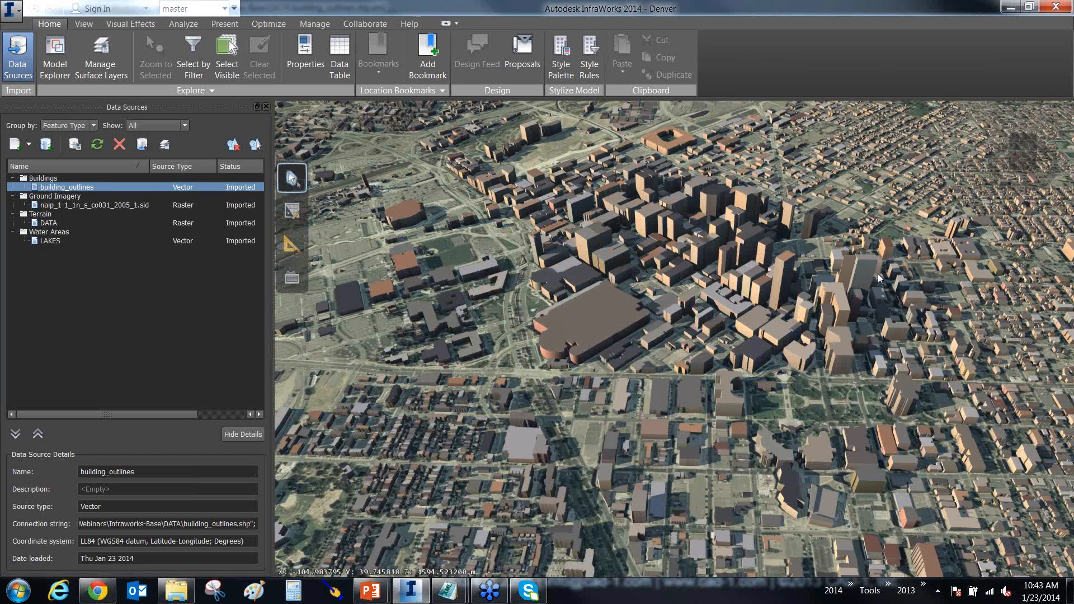
scroll(878, 274, "down", 5)
scroll(881, 284, "down", 3)
mouse_move(1025, 158)
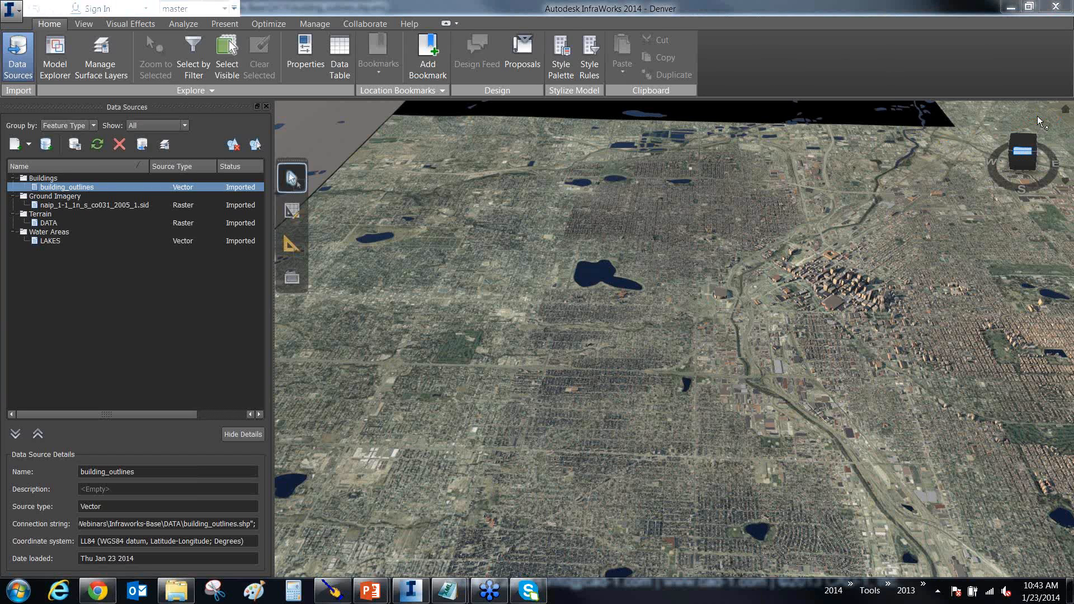
Step: Return to the home view and examine the full model extent and the ground imagery coverage from above
left_click(1065, 111)
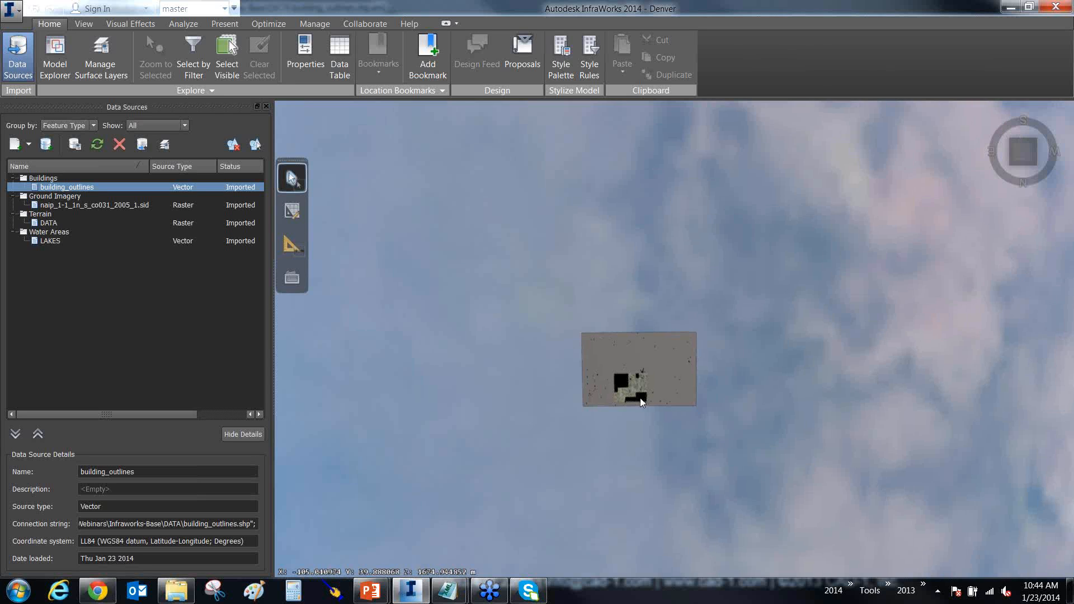
scroll(640, 398, "up", 5)
scroll(657, 369, "up", 3)
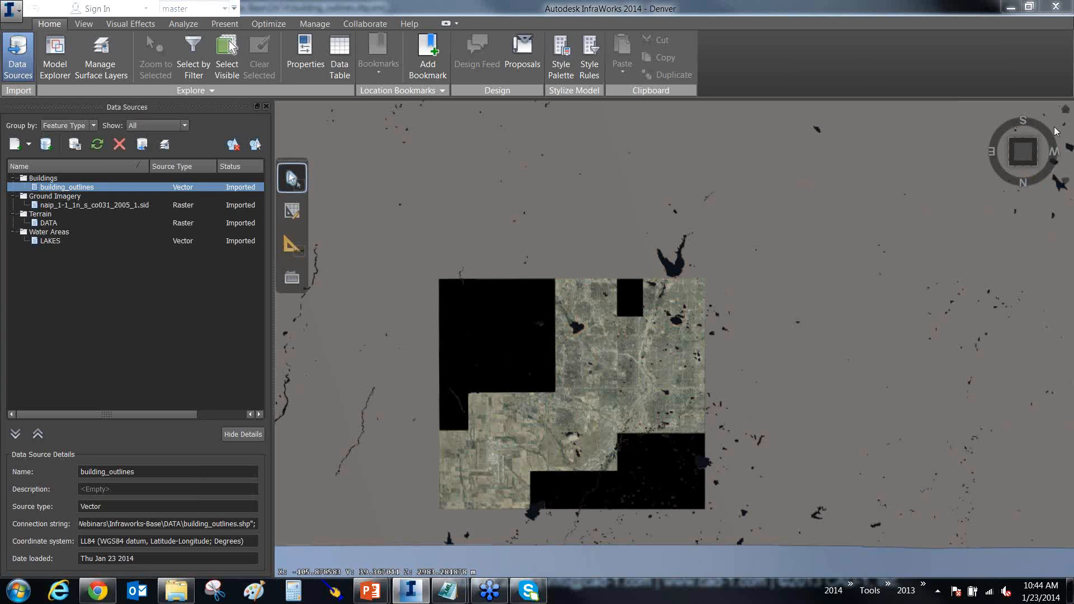
left_click(1064, 111)
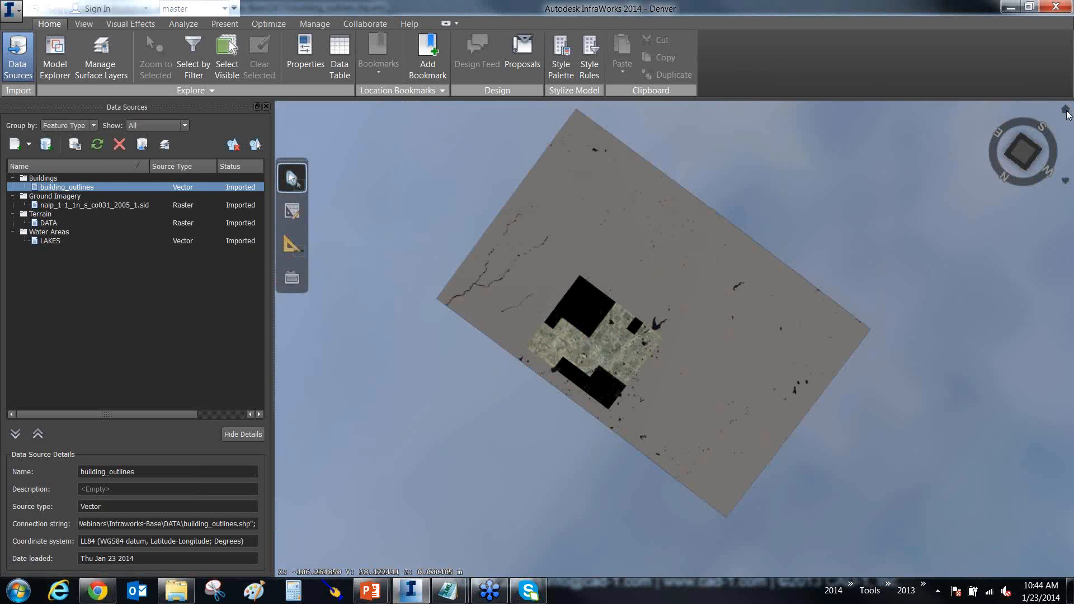
scroll(602, 398, "up", 5)
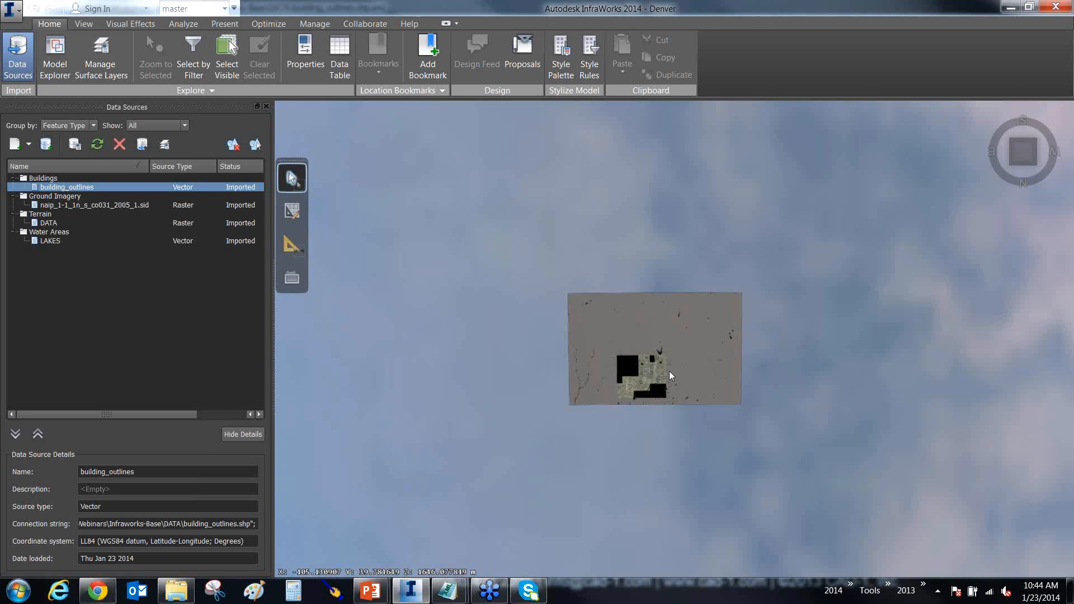
scroll(635, 372, "up", 5)
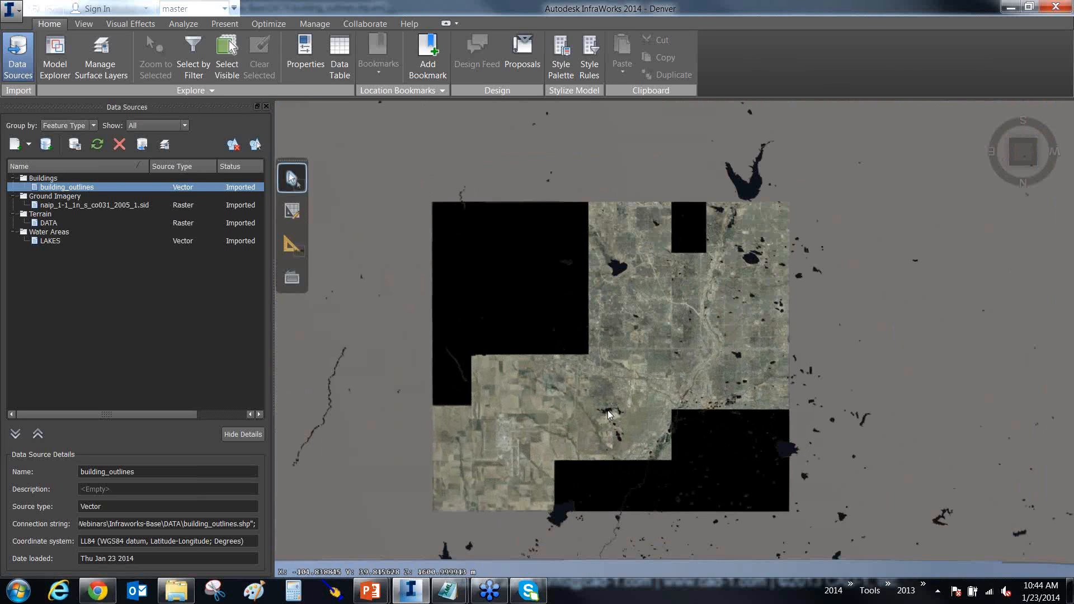
scroll(606, 411, "up", 2)
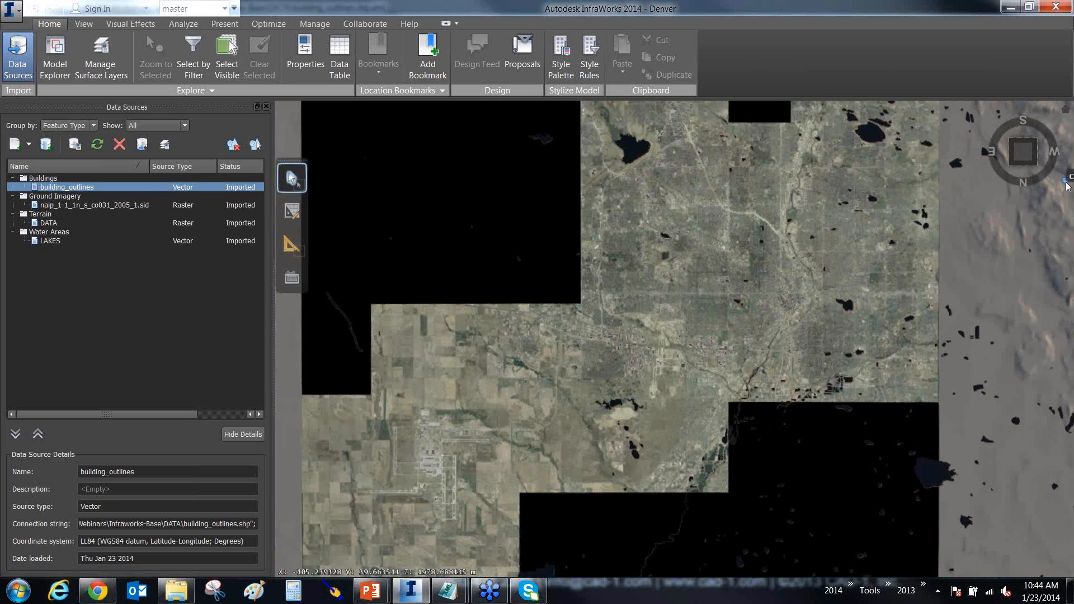
Step: Tilt the model into perspective and approach downtown Denver to examine the building heights up close
middle_click_drag(615, 316, 492, 267, "shift")
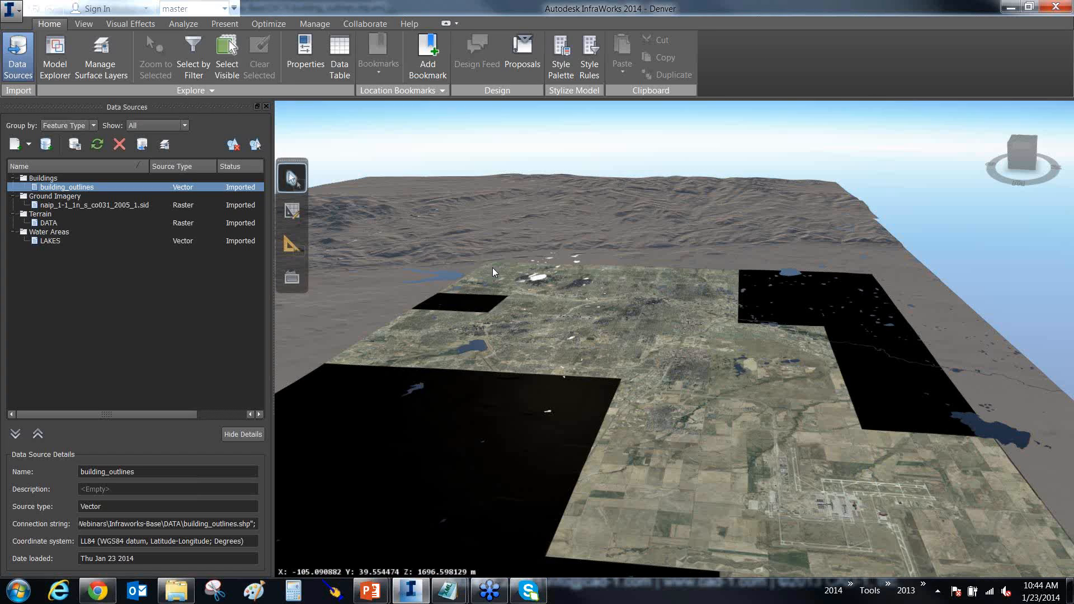
scroll(492, 272, "up", 2)
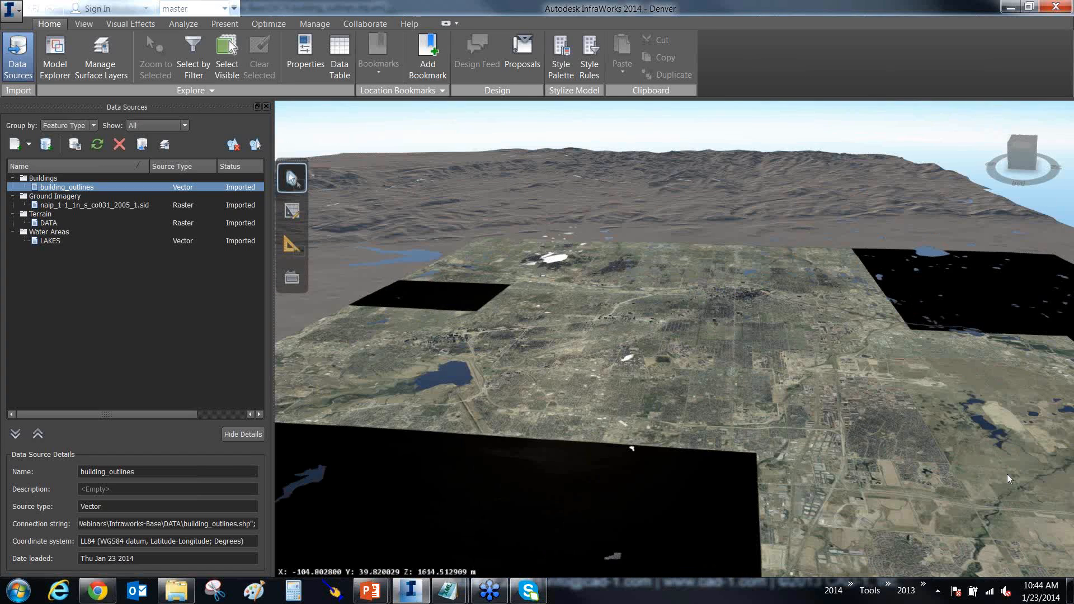
scroll(1006, 475, "up", 2)
scroll(888, 433, "up", 2)
scroll(689, 454, "up", 2)
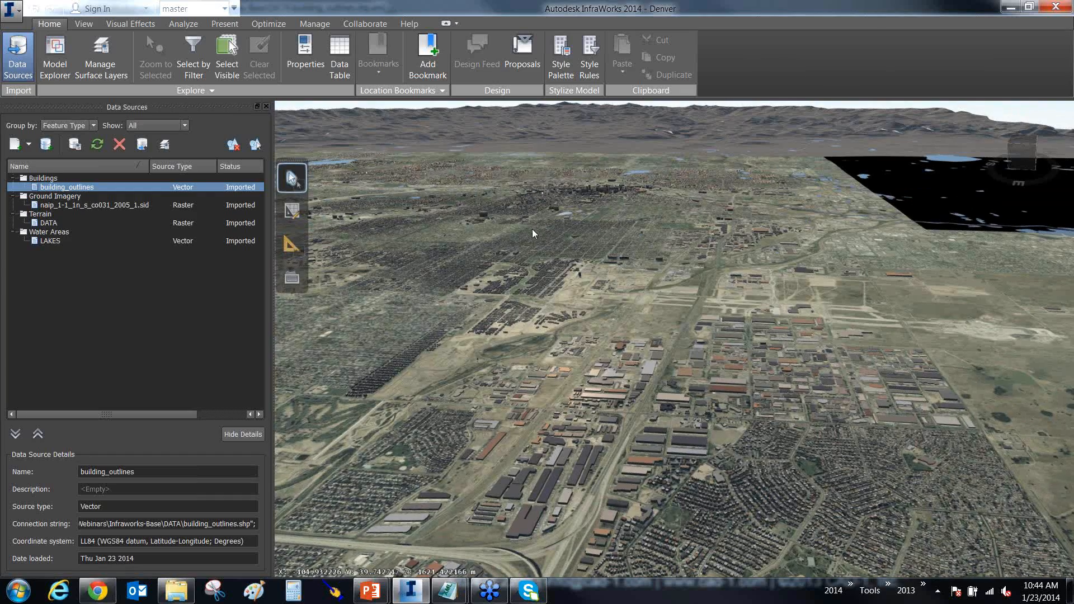
scroll(531, 229, "up", 2)
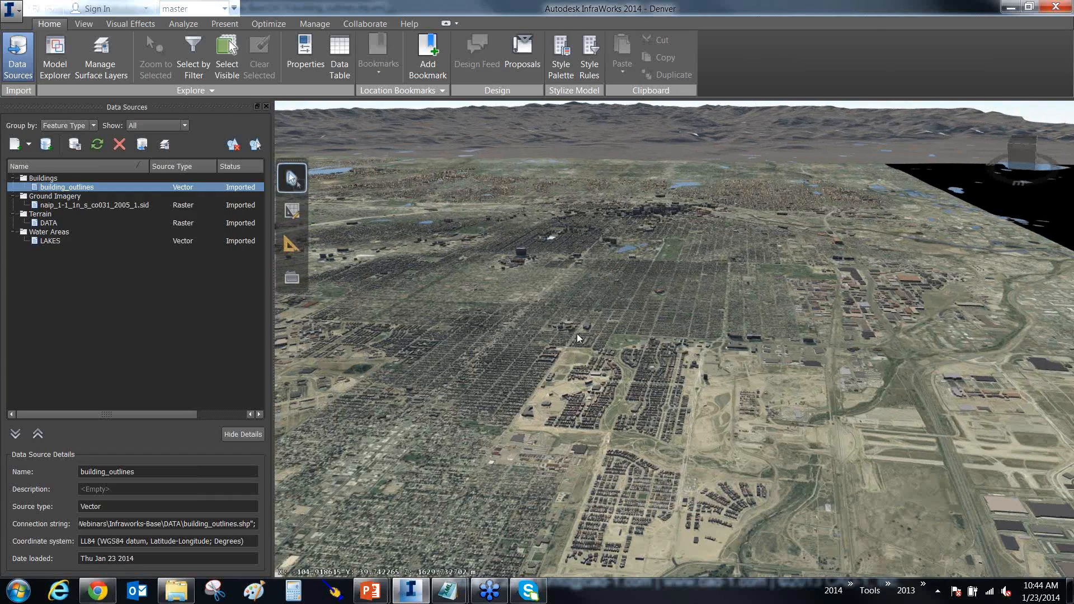
scroll(589, 254, "up", 2)
scroll(717, 292, "up", 2)
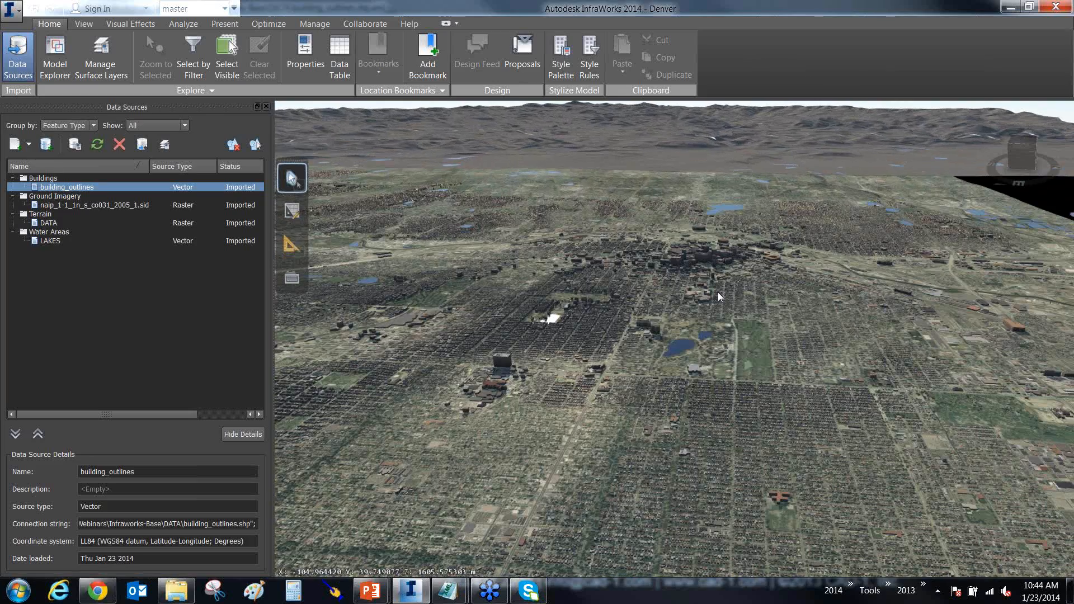
scroll(662, 290, "up", 2)
scroll(662, 290, "up", 2)
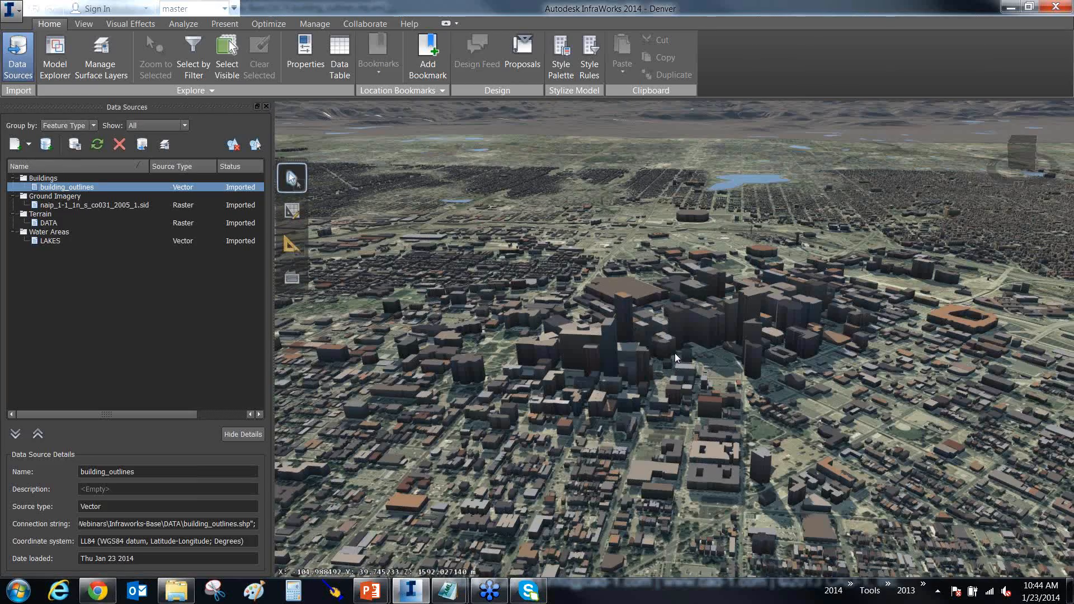
scroll(675, 353, "up", 2)
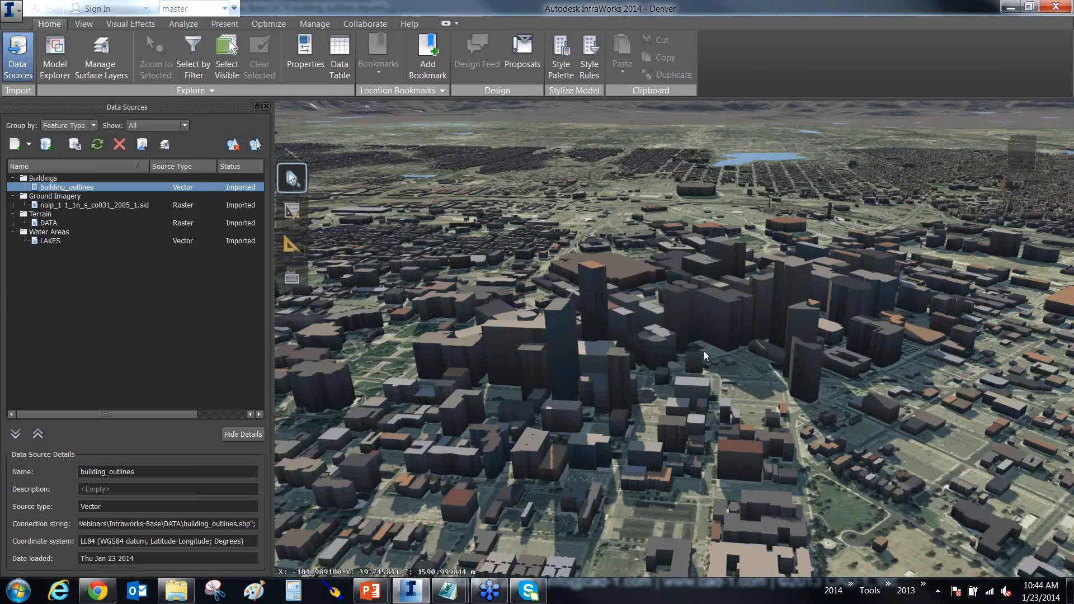
scroll(703, 351, "up", 1)
Step: Compare the downtown buildings from a distance and up close, orbiting around them before viewing the wider city
scroll(703, 351, "down", 3)
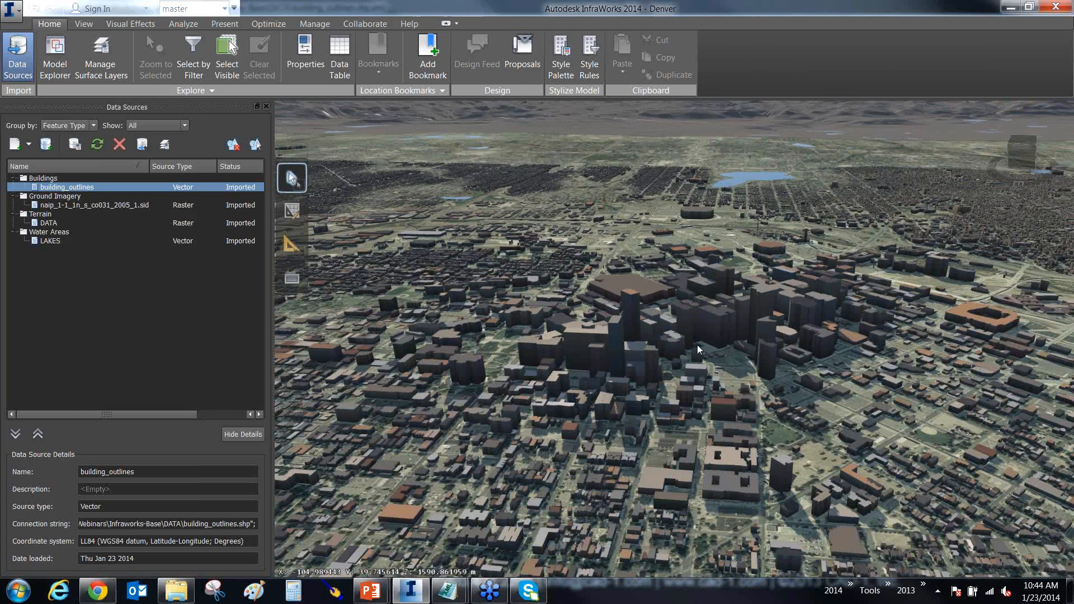
scroll(693, 343, "down", 3)
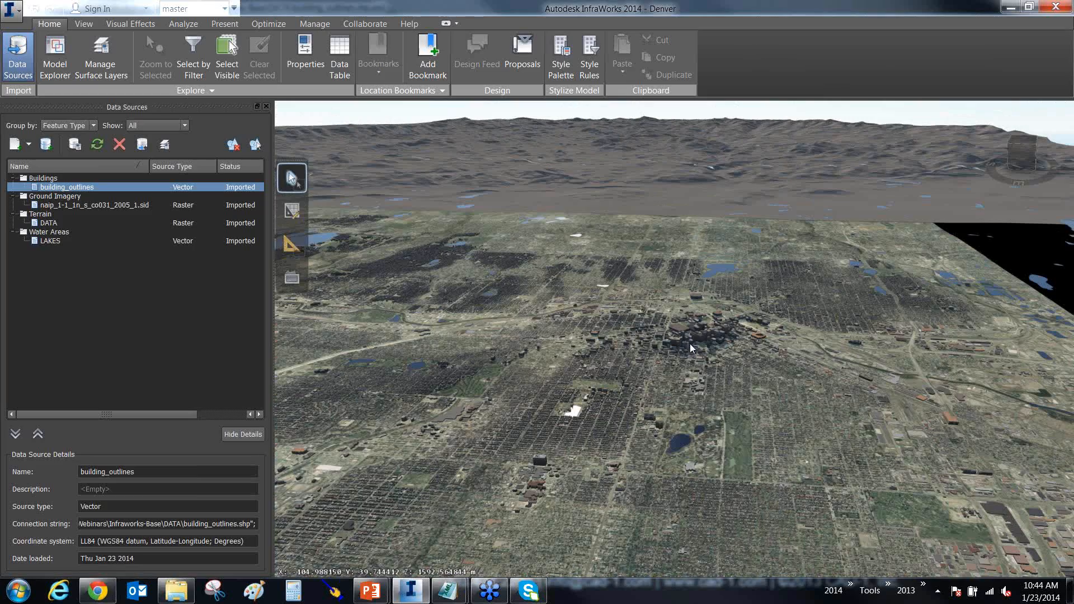
scroll(689, 343, "up", 5)
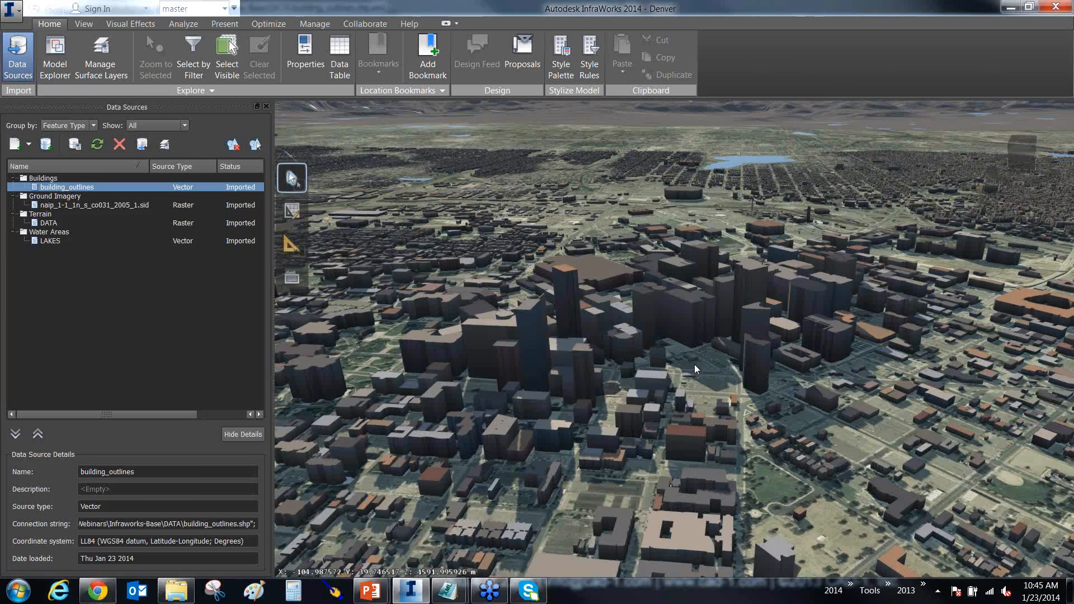
scroll(688, 333, "down", 4)
left_click_drag(700, 337, 747, 354)
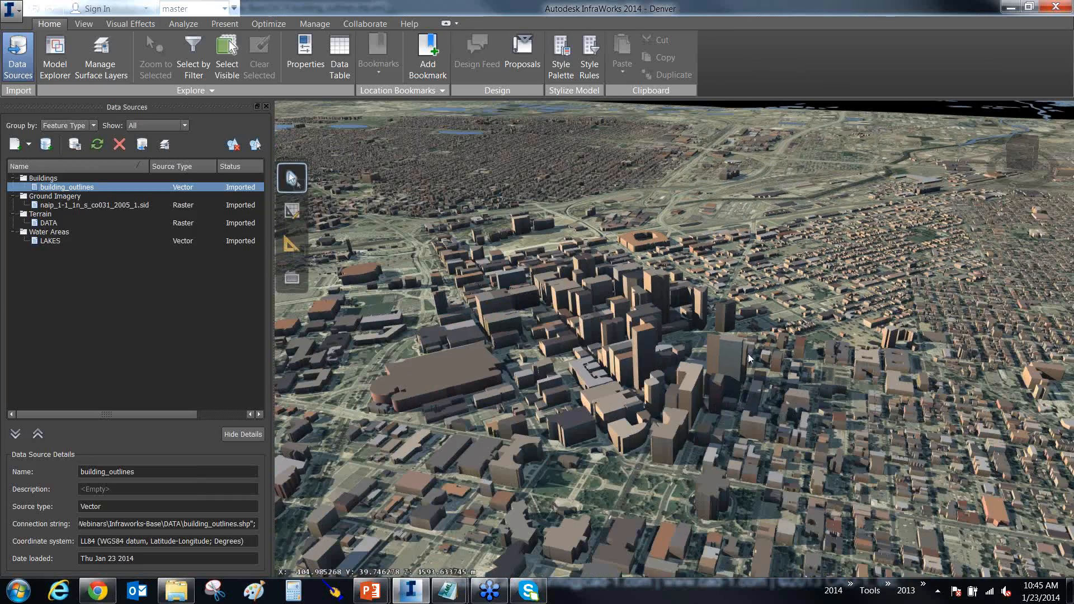
scroll(747, 354, "down", 5)
scroll(747, 354, "down", 3)
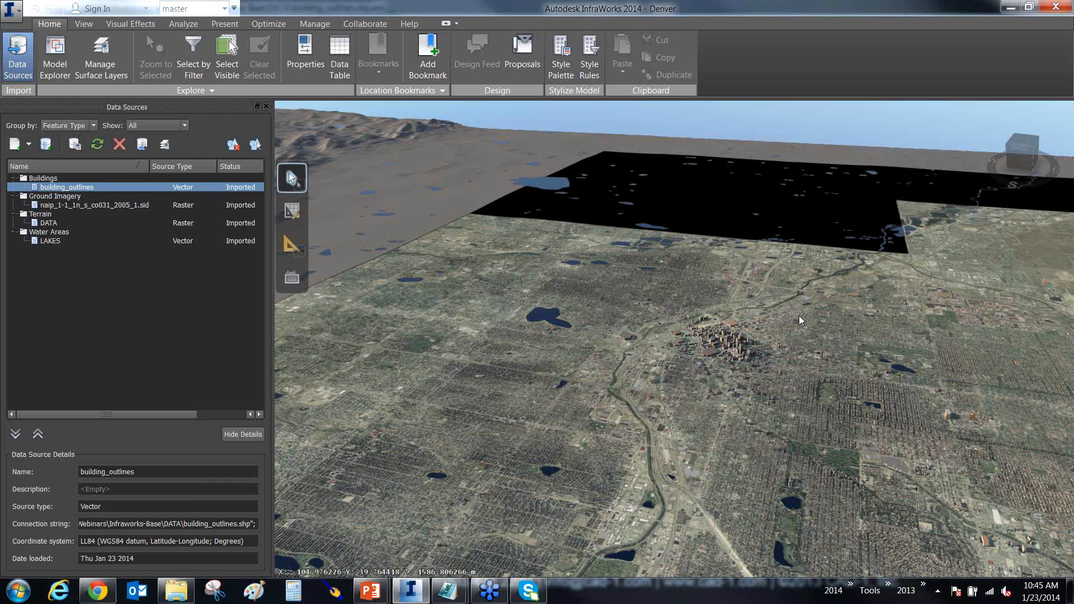
Step: Survey the city from a low angle and inspect the residential buildings in an outlying neighbourhood up close
left_click_drag(821, 329, 689, 192)
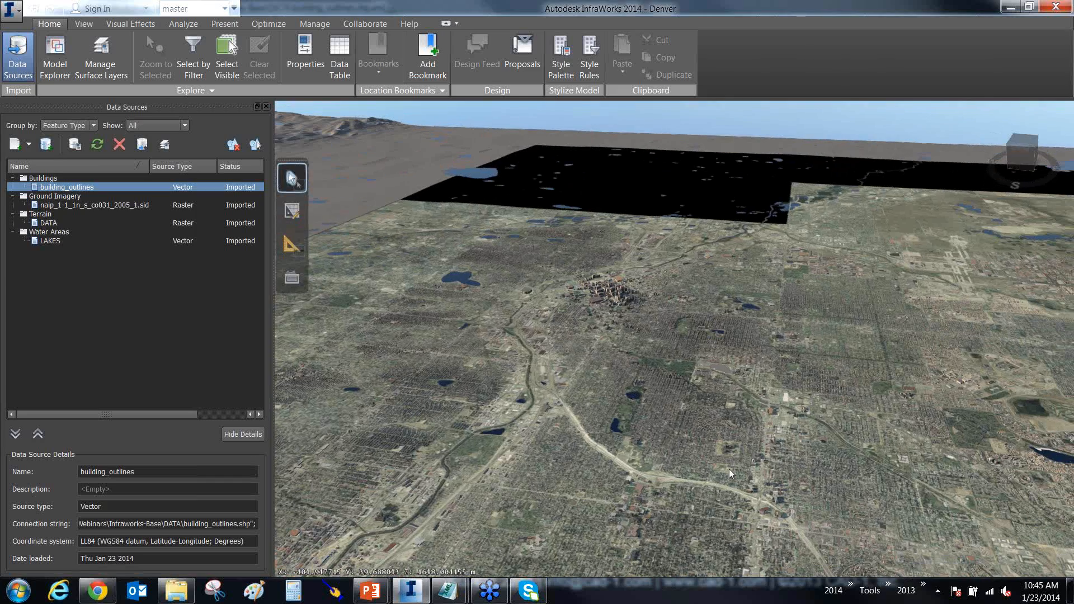
left_click_drag(730, 469, 760, 448)
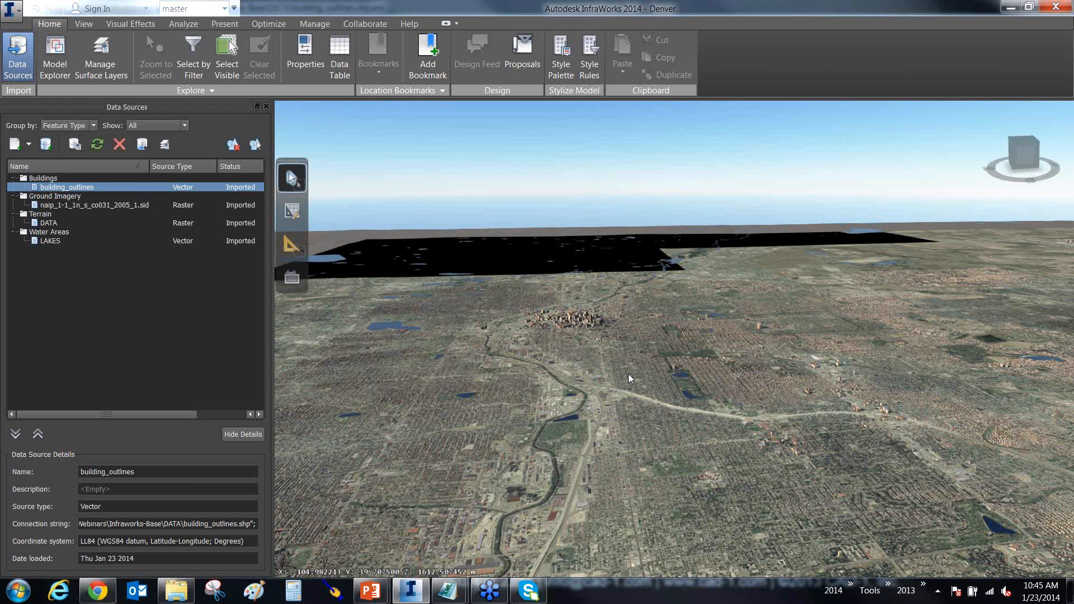
scroll(629, 374, "up", 2)
scroll(626, 384, "down", 3)
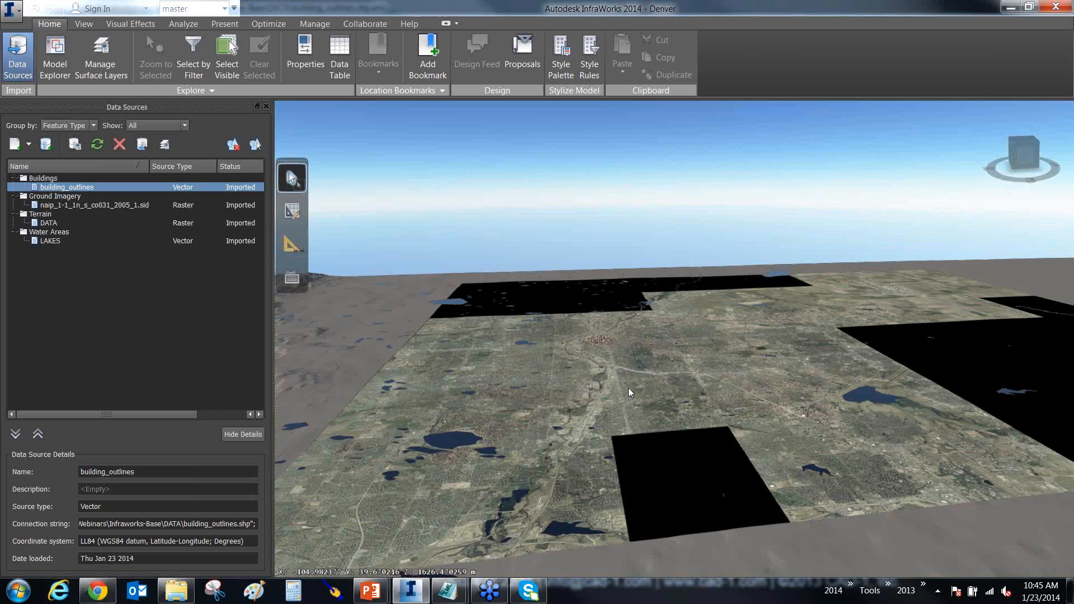
middle_click_drag(747, 368, 743, 381)
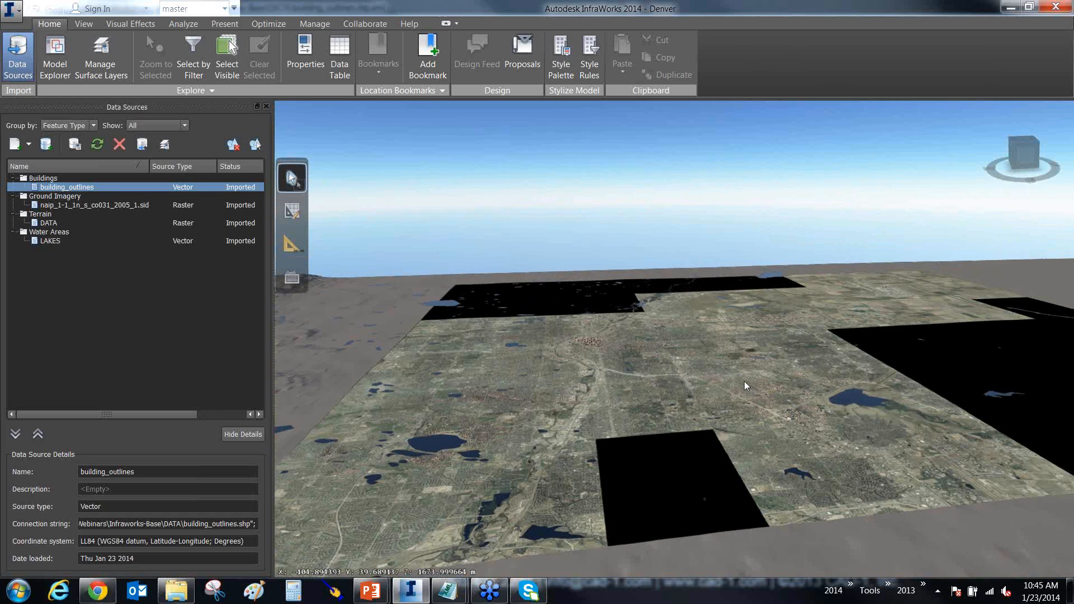
scroll(772, 379, "up", 2)
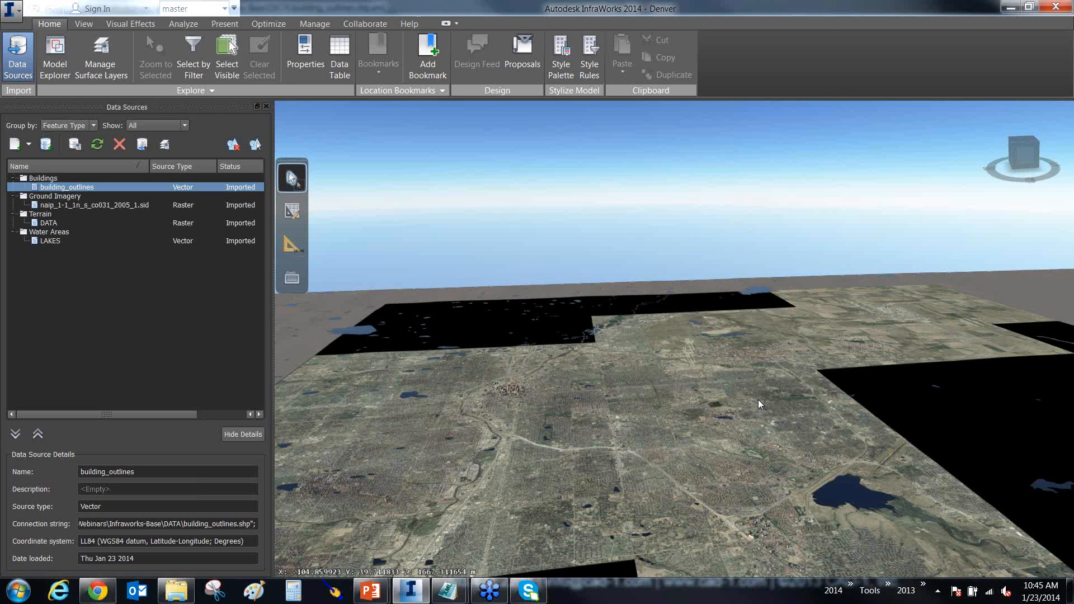
scroll(739, 364, "up", 2)
scroll(743, 366, "up", 3)
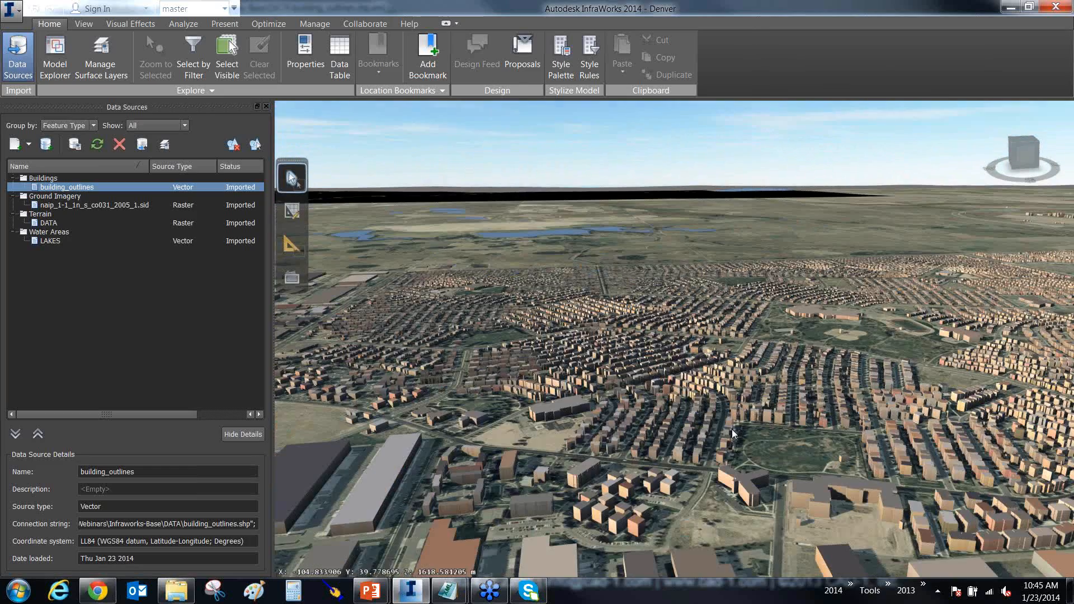
scroll(732, 428, "down", 2)
scroll(669, 432, "down", 3)
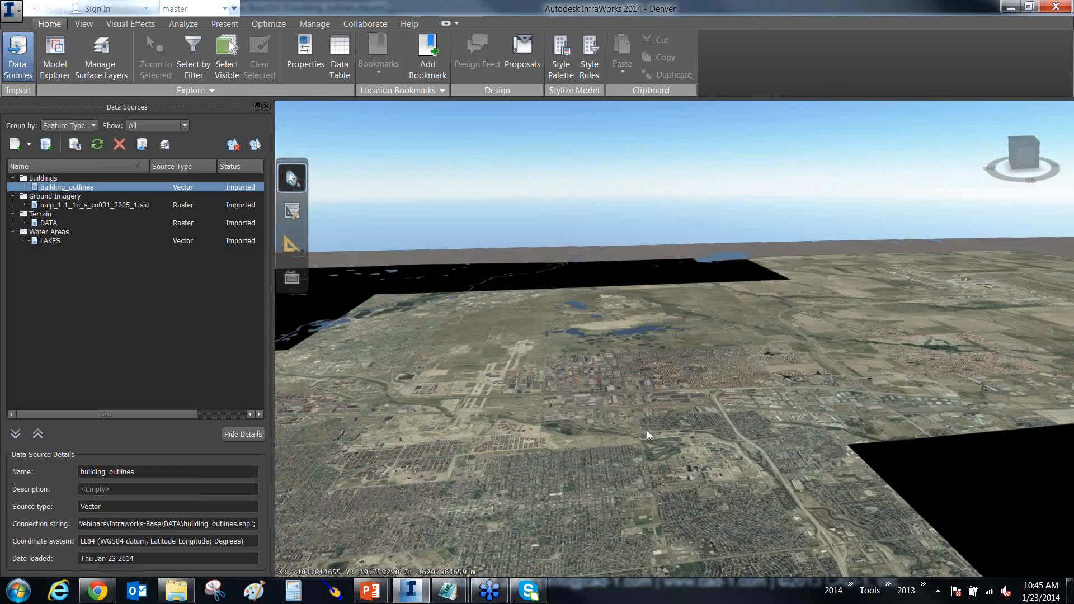
Step: Bring downtown back into view and examine its high-rise buildings at several distances against the surrounding blocks
middle_click_drag(477, 428, 595, 435)
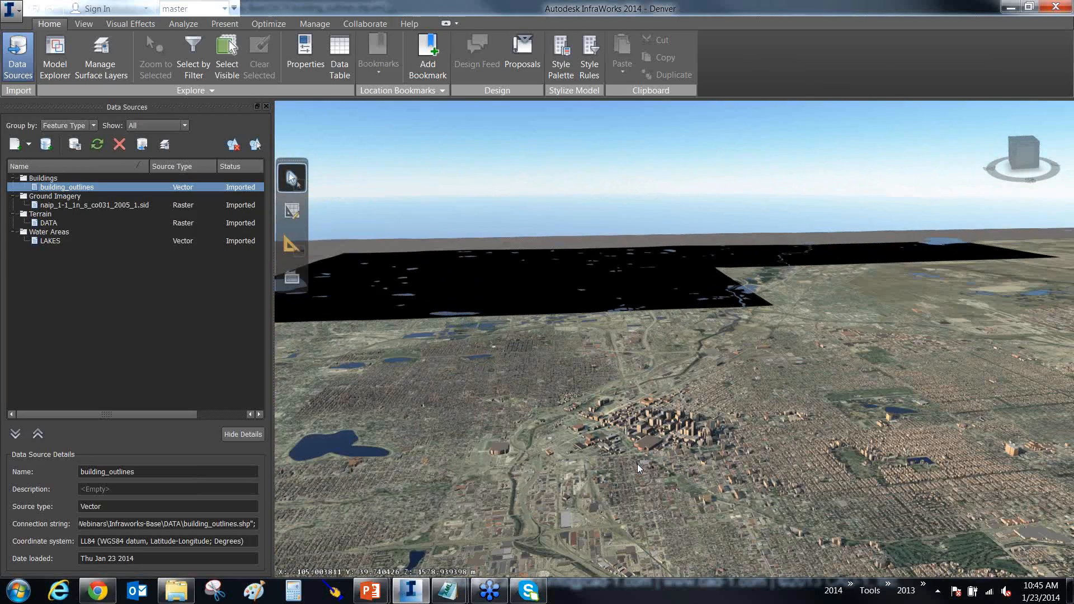
scroll(636, 464, "up", 5)
scroll(671, 492, "up", 2)
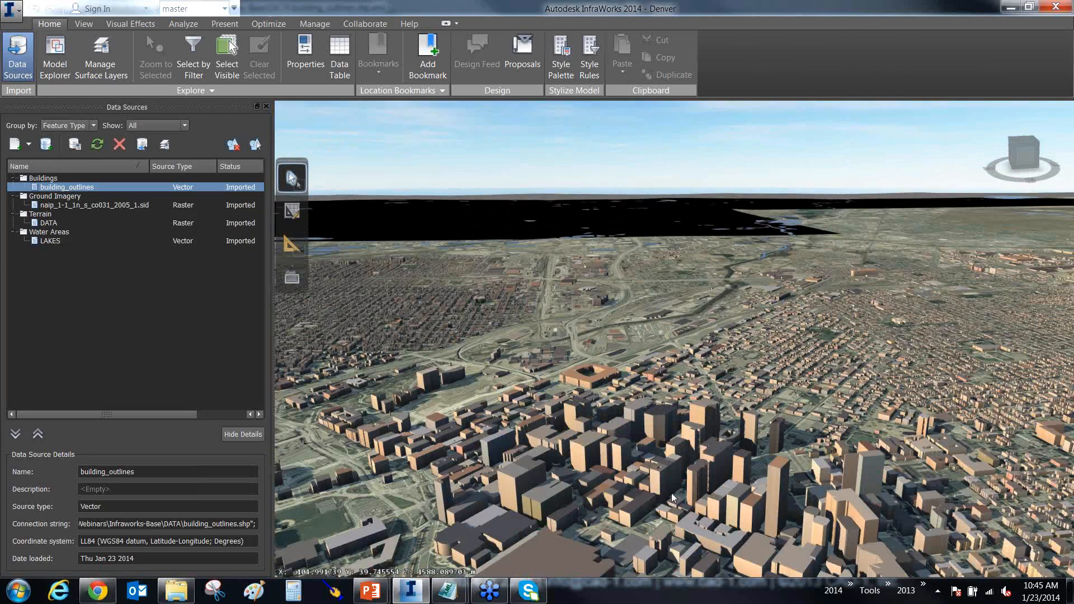
left_click_drag(671, 492, 663, 322)
scroll(680, 445, "up", 2)
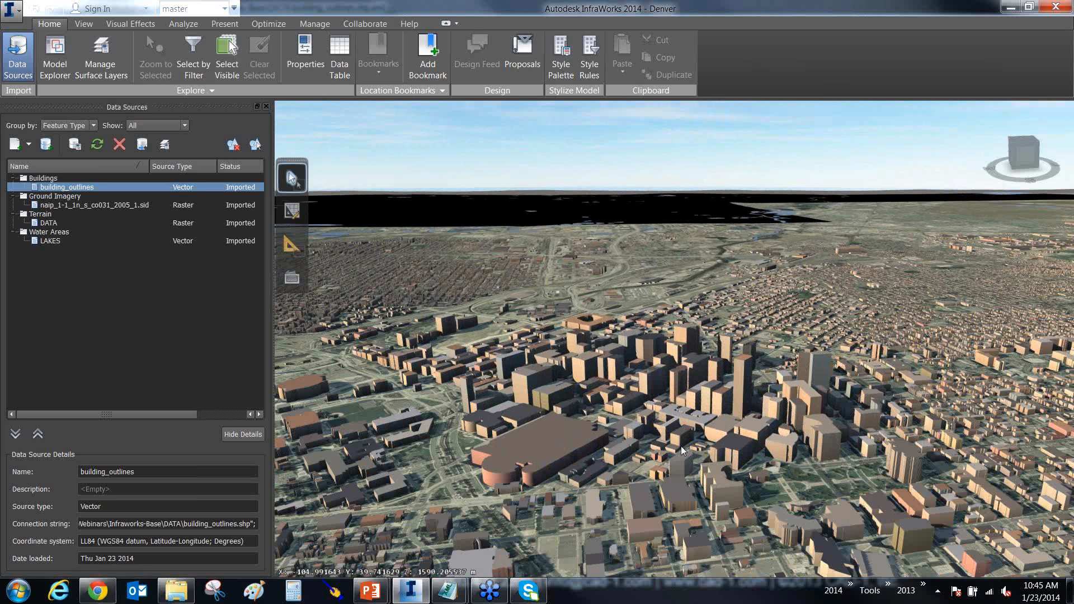
scroll(680, 446, "up", 1)
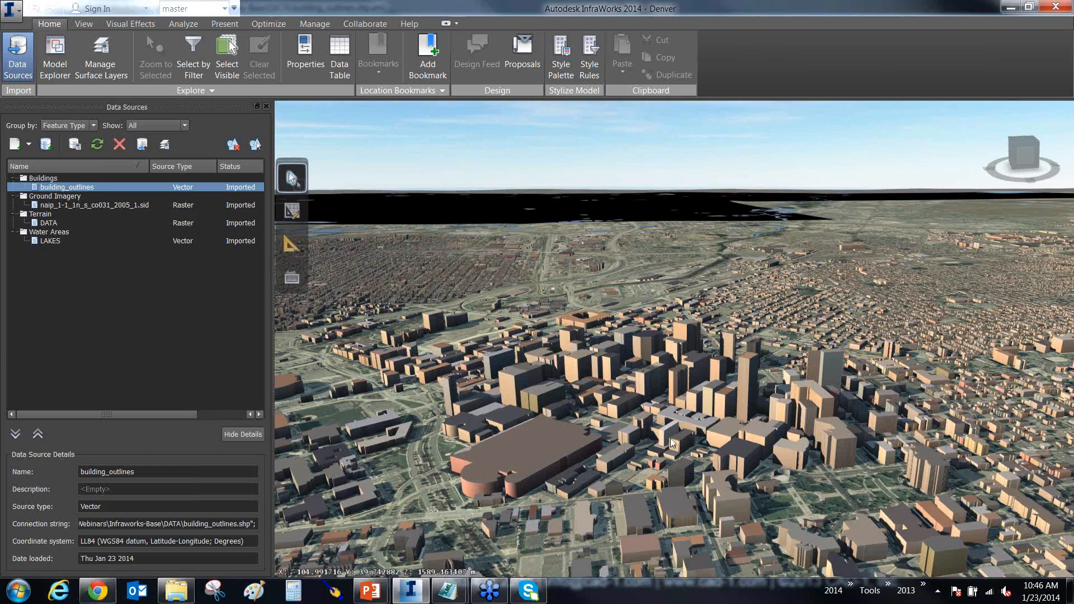
scroll(681, 444, "down", 1)
scroll(680, 444, "down", 2)
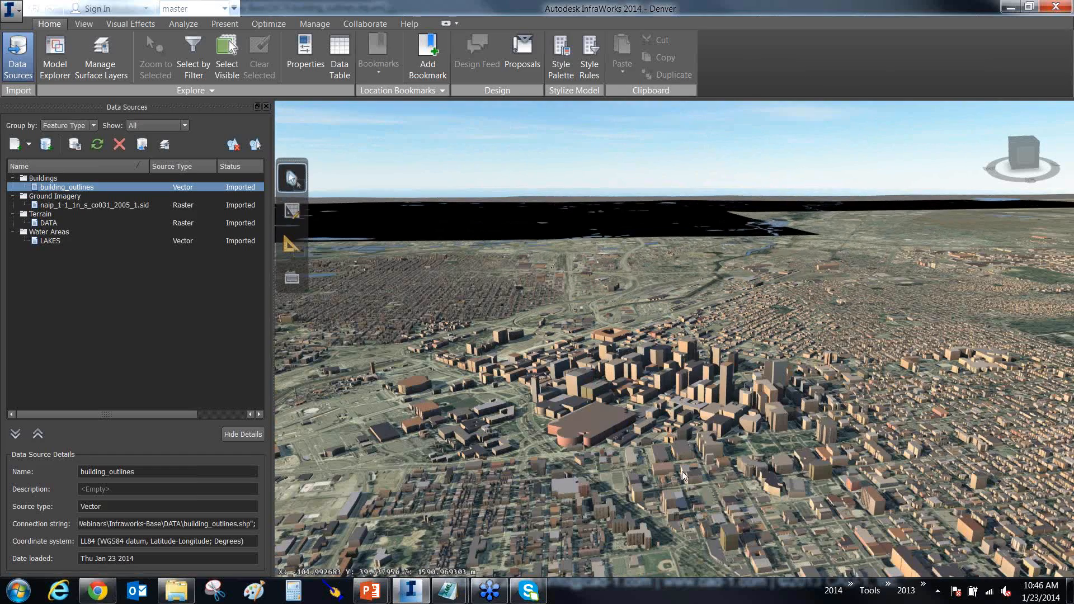
scroll(682, 471, "down", 2)
scroll(675, 471, "up", 3)
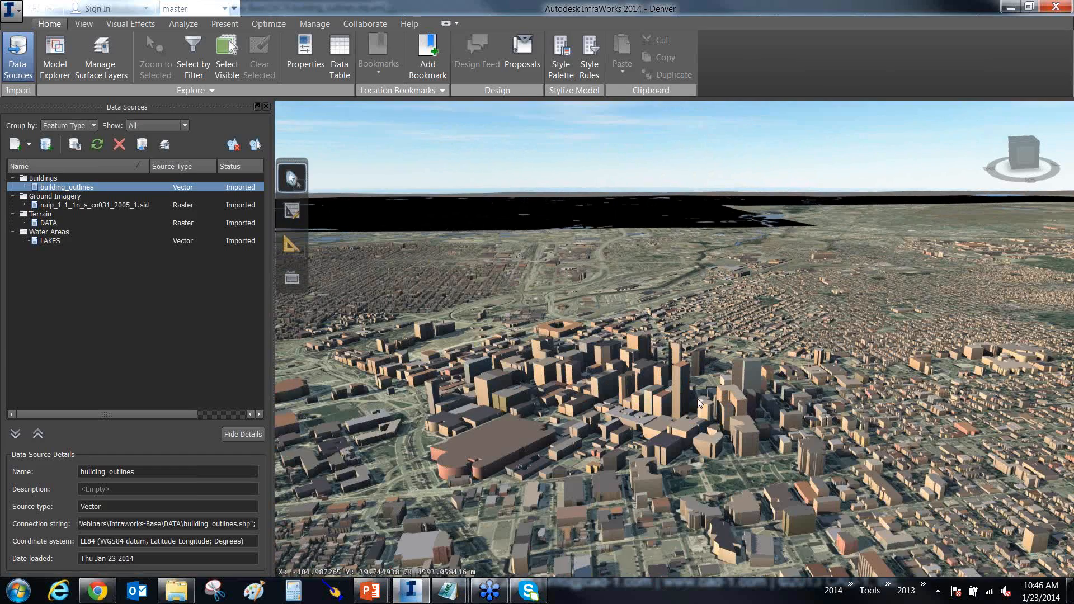
scroll(697, 402, "up", 4)
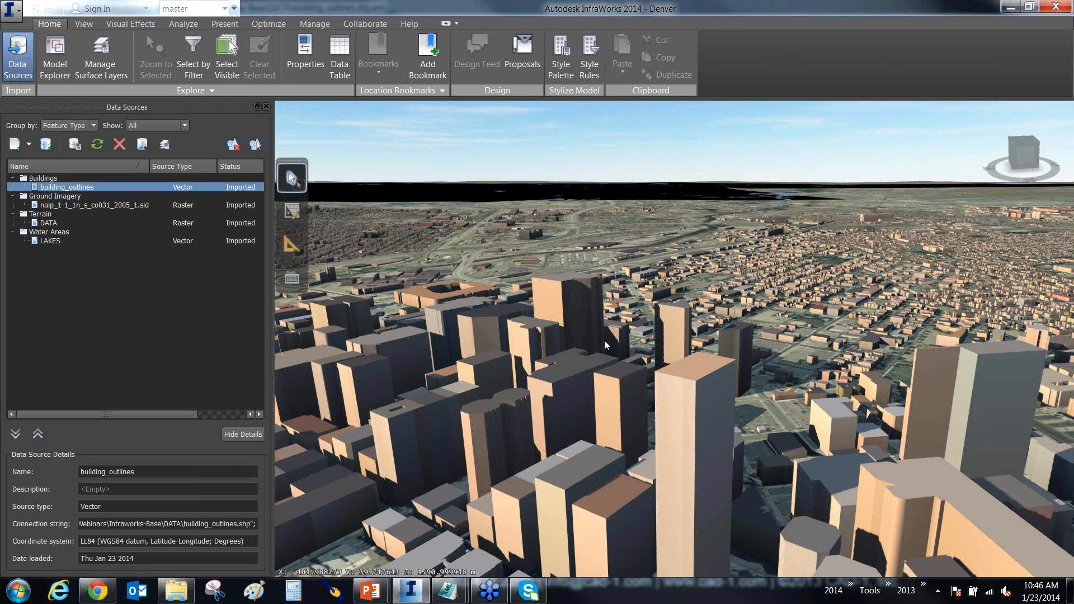
scroll(535, 375, "down", 5)
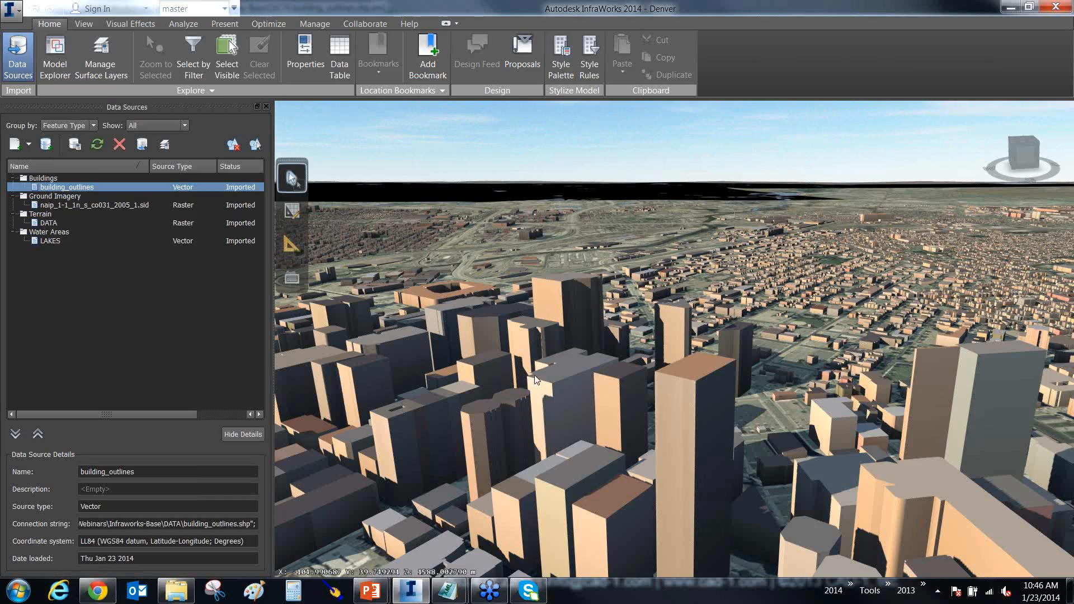
scroll(526, 384, "down", 3)
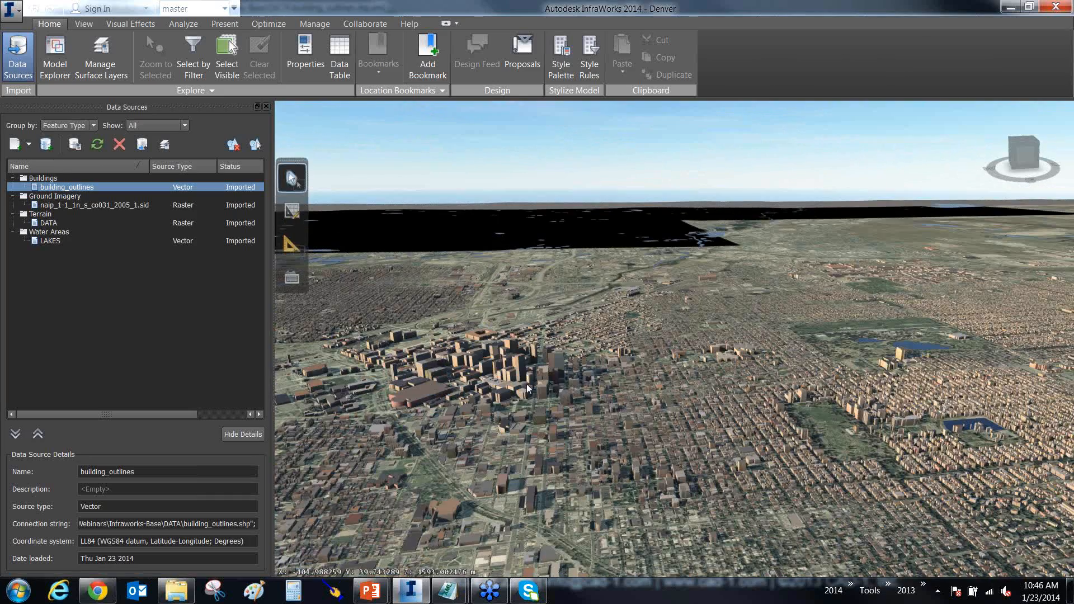
Step: Move away from downtown and examine the buildings around the lake in the outlying neighbourhoods
scroll(516, 391, "down", 3)
left_click_drag(516, 391, 455, 406)
middle_click_drag(454, 406, 659, 241)
middle_click_drag(414, 487, 447, 286)
left_click_drag(448, 287, 471, 317)
left_click_drag(456, 378, 687, 417)
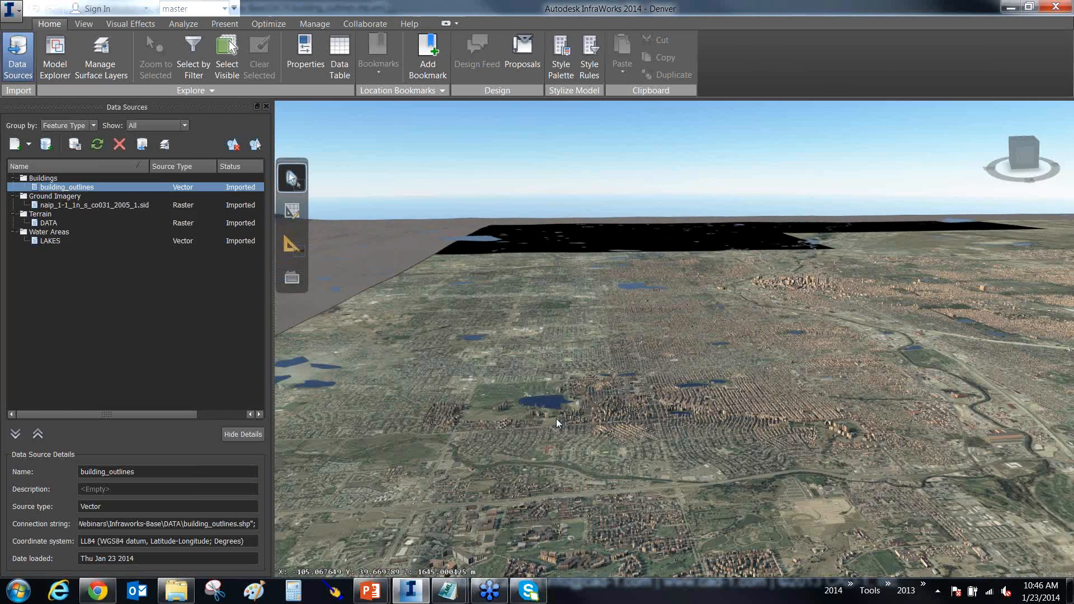
Step: View the large lake among the outlying neighbourhoods from overhead at close range
scroll(565, 445, "up", 2)
scroll(636, 458, "up", 2)
left_click_drag(635, 457, 619, 176)
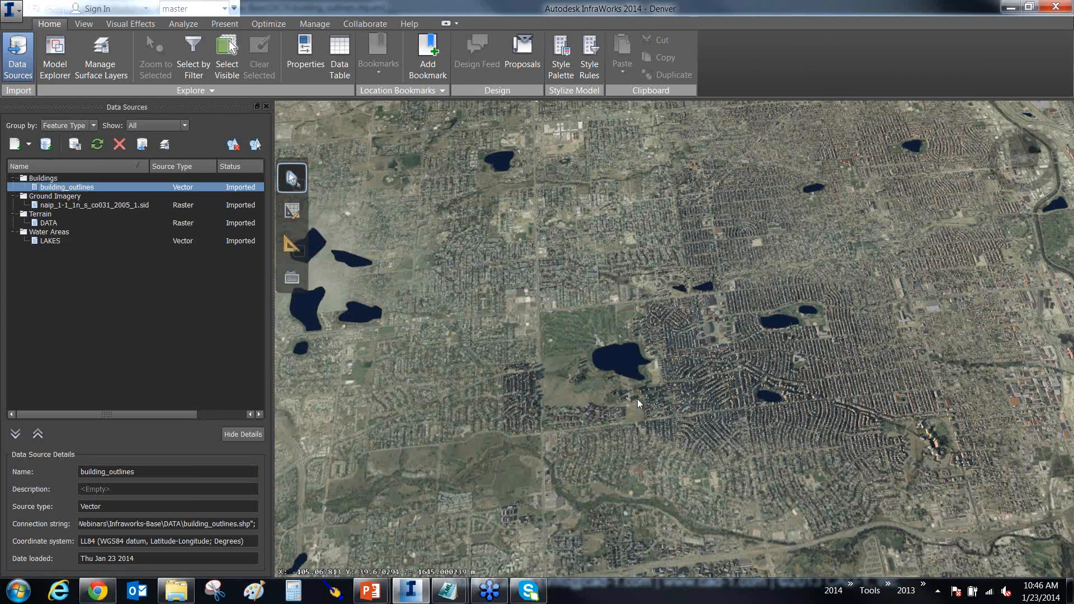
scroll(636, 398, "up", 1)
scroll(641, 396, "up", 2)
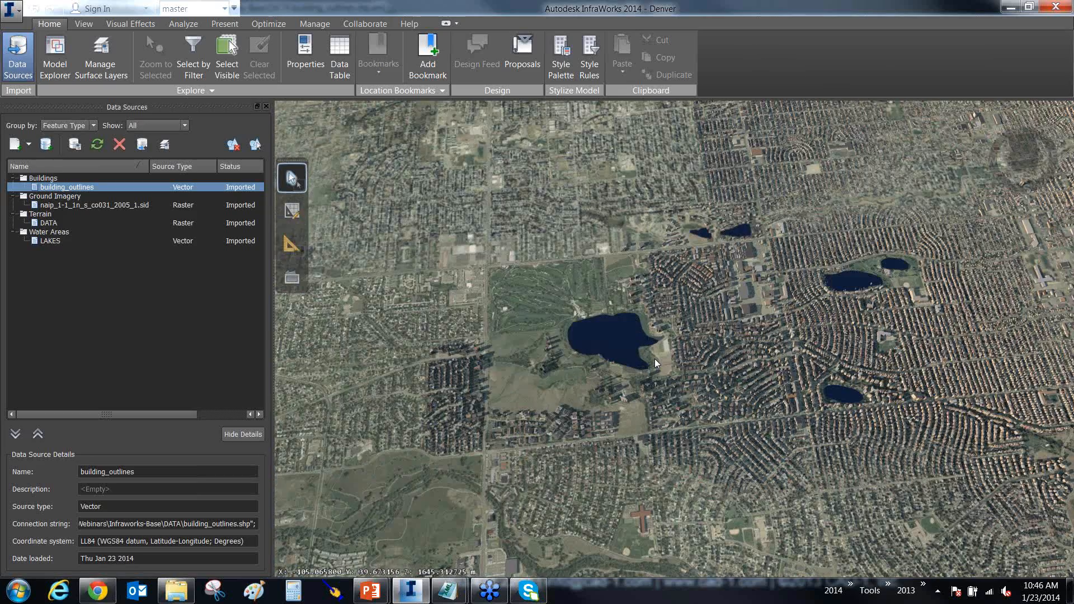
scroll(655, 361, "up", 3)
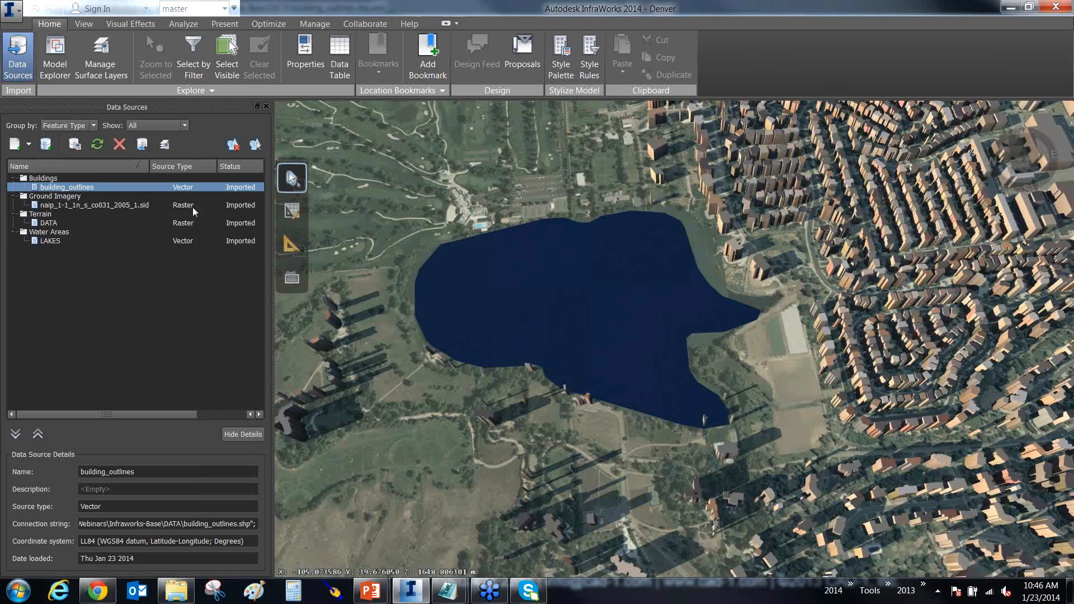
Step: Review the LAKES data source configuration and its Water Areas type, then close it without changes
left_click(50, 241)
double_click(52, 243)
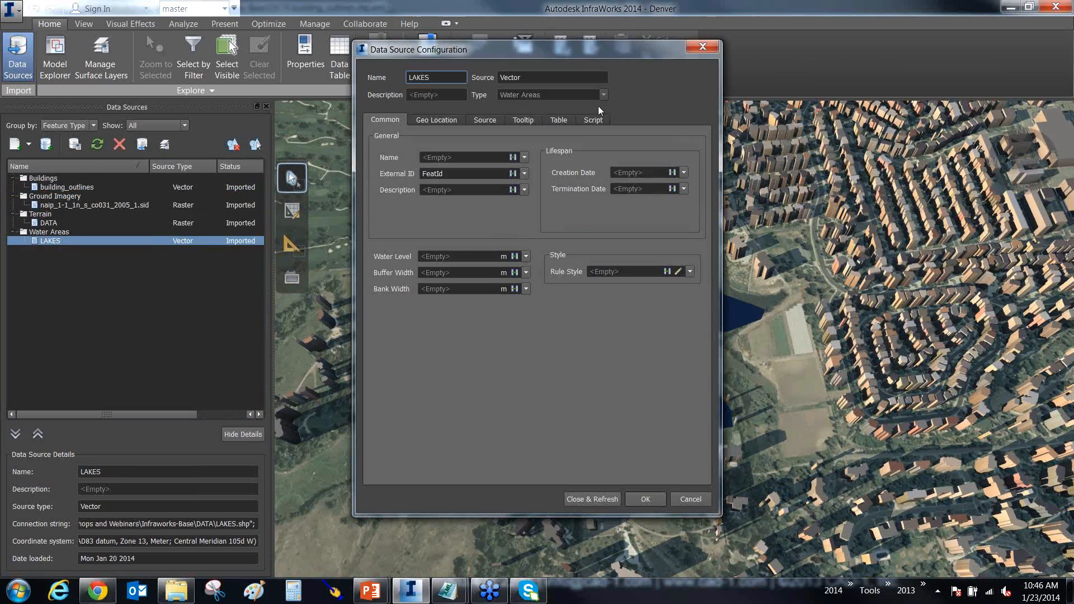
left_click_drag(663, 86, 610, 97)
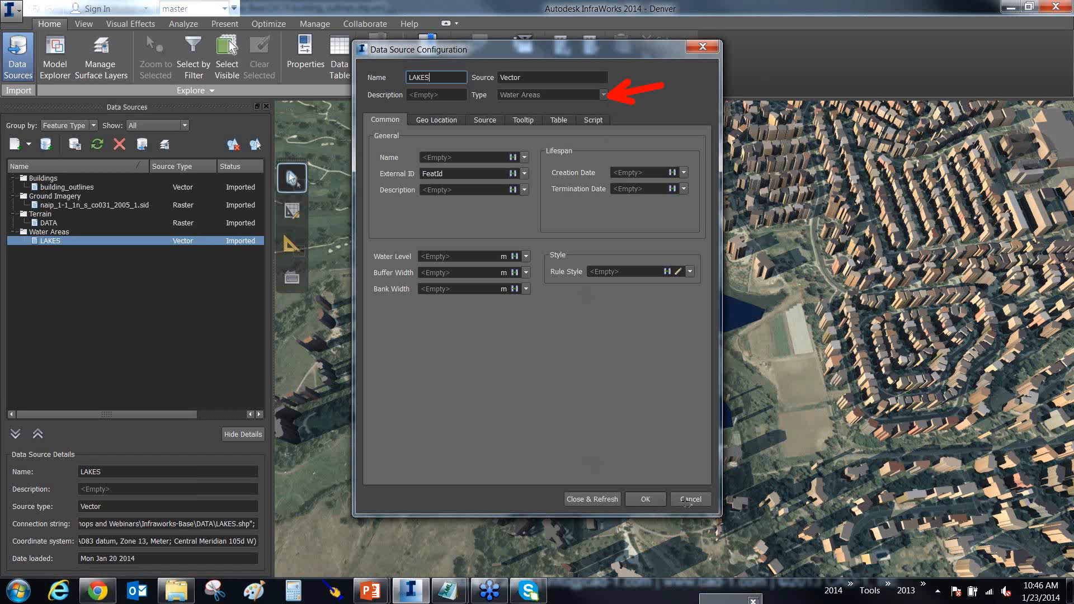
key("Escape")
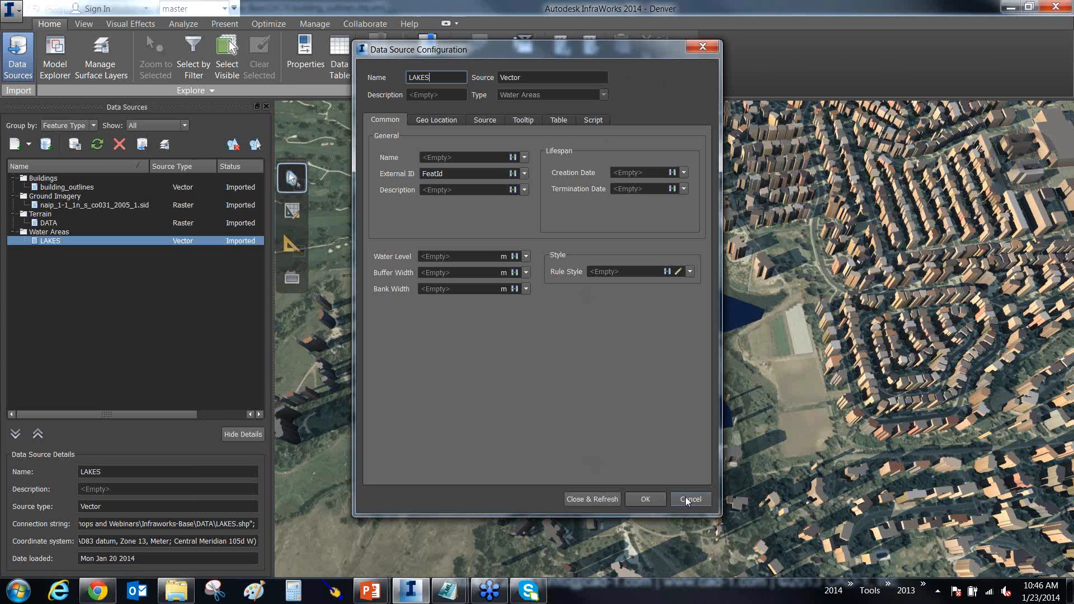
left_click(685, 496)
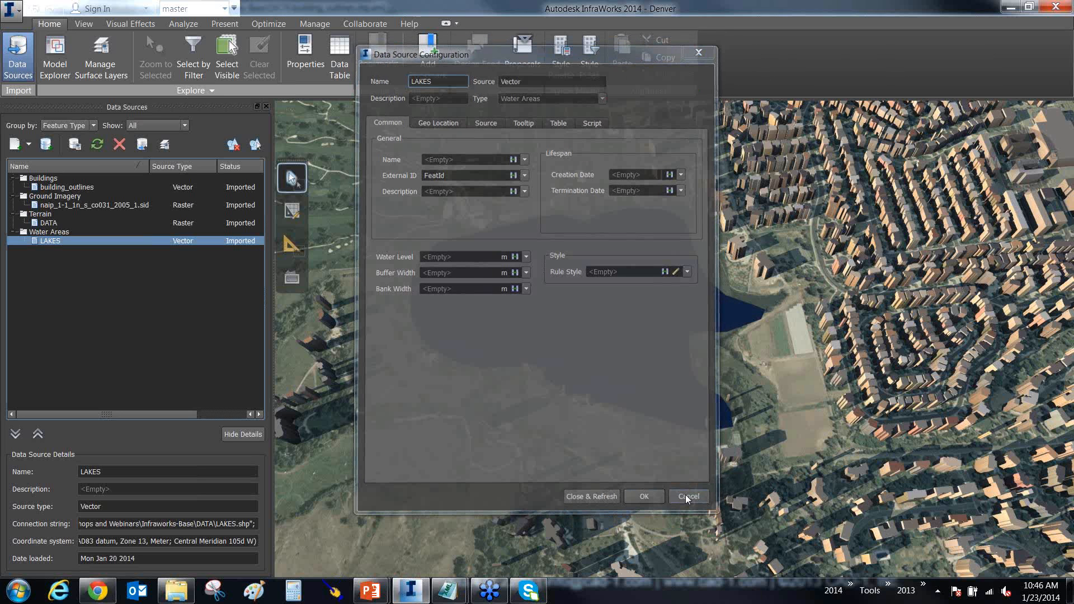
Step: Inspect the lake's rendered water surface up close from a low angle toward the horizon
scroll(645, 427, "up", 3)
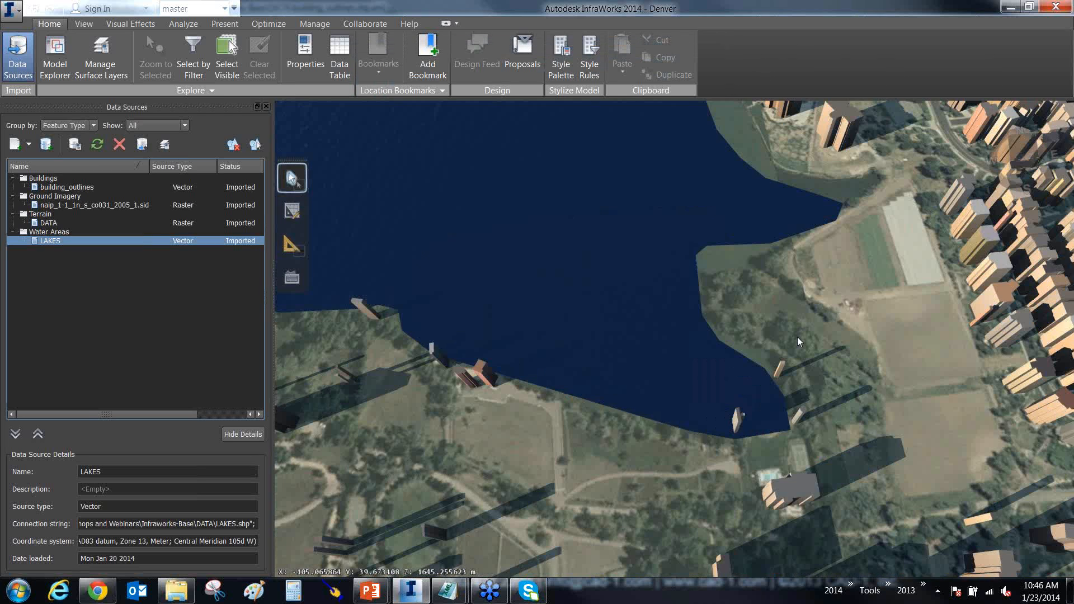
scroll(593, 404, "up", 5)
scroll(817, 482, "up", 3)
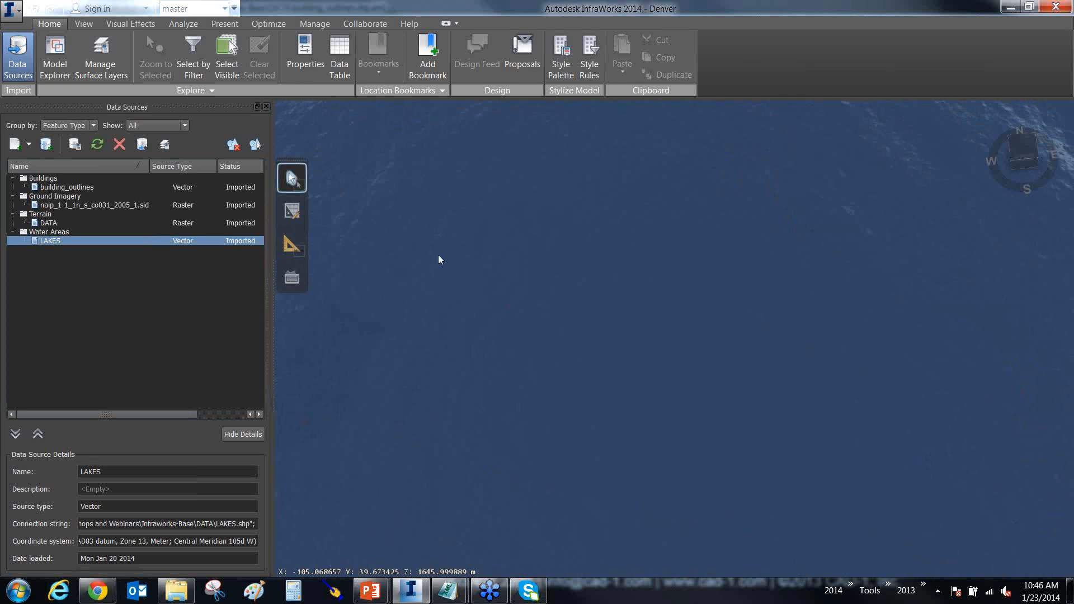
middle_click_drag(459, 334, 501, 310)
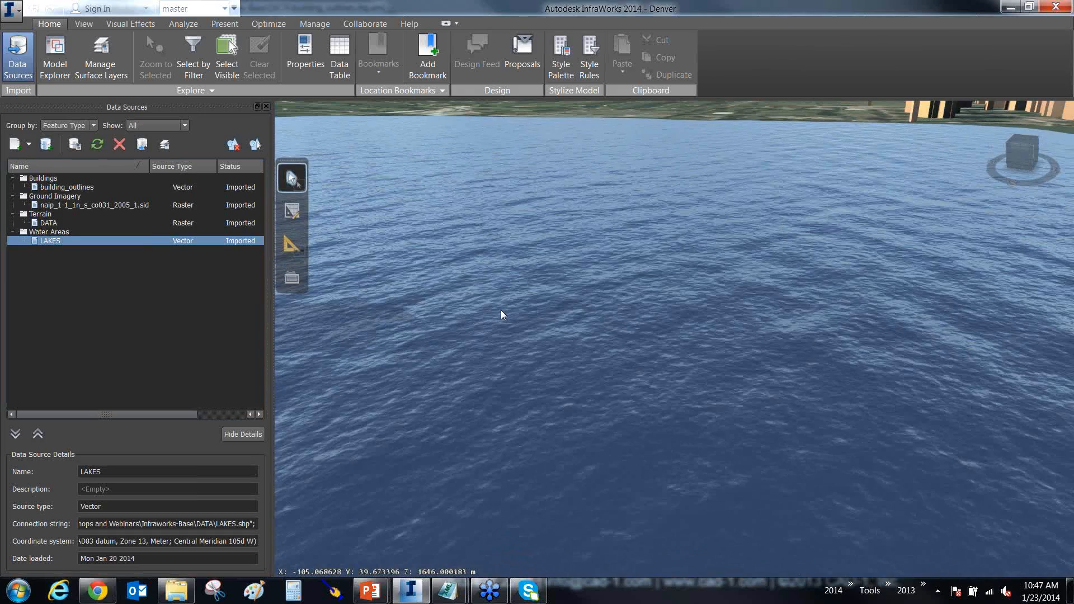
middle_click_drag(526, 331, 495, 304)
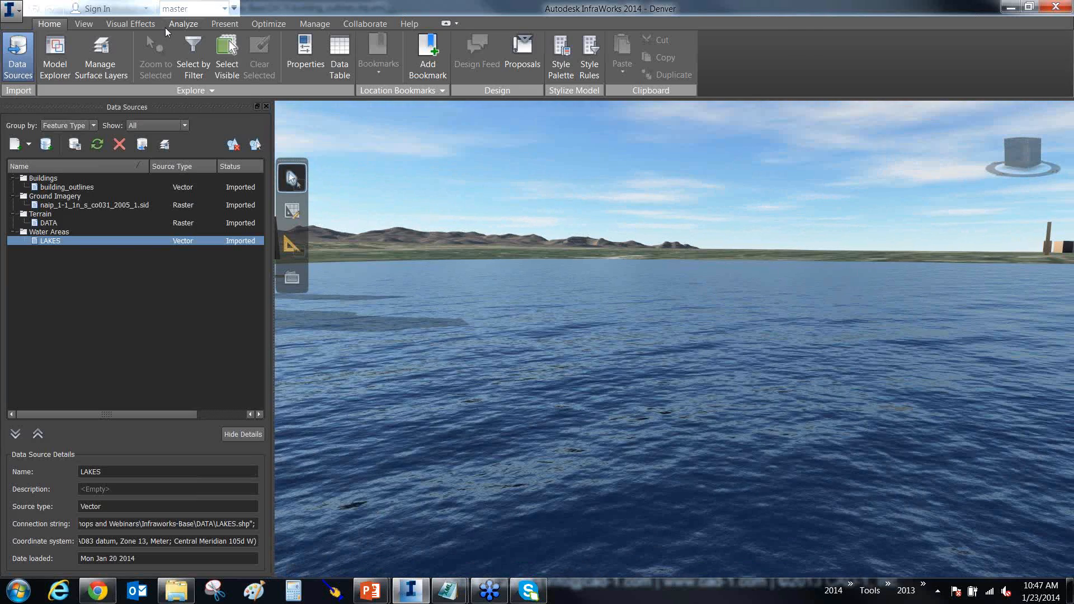
Step: Bring up the visual effects settings and examine the lake's water together with the shoreline and nearby buildings
left_click(137, 25)
mouse_move(254, 158)
left_mouse_down()
mouse_move(189, 25)
mouse_move(151, 28)
left_mouse_up()
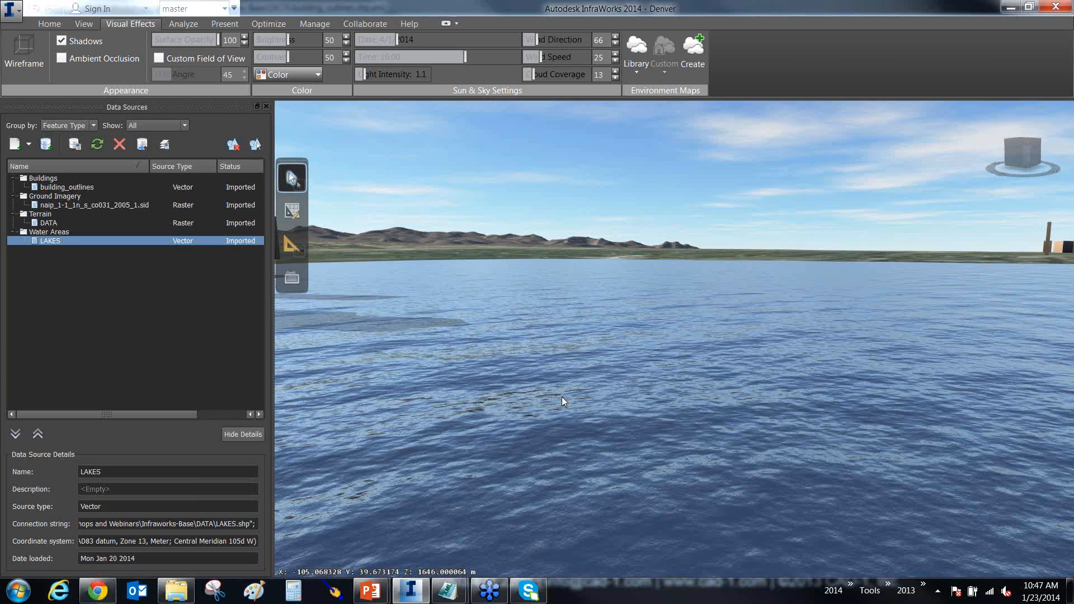
left_click_drag(562, 397, 632, 411)
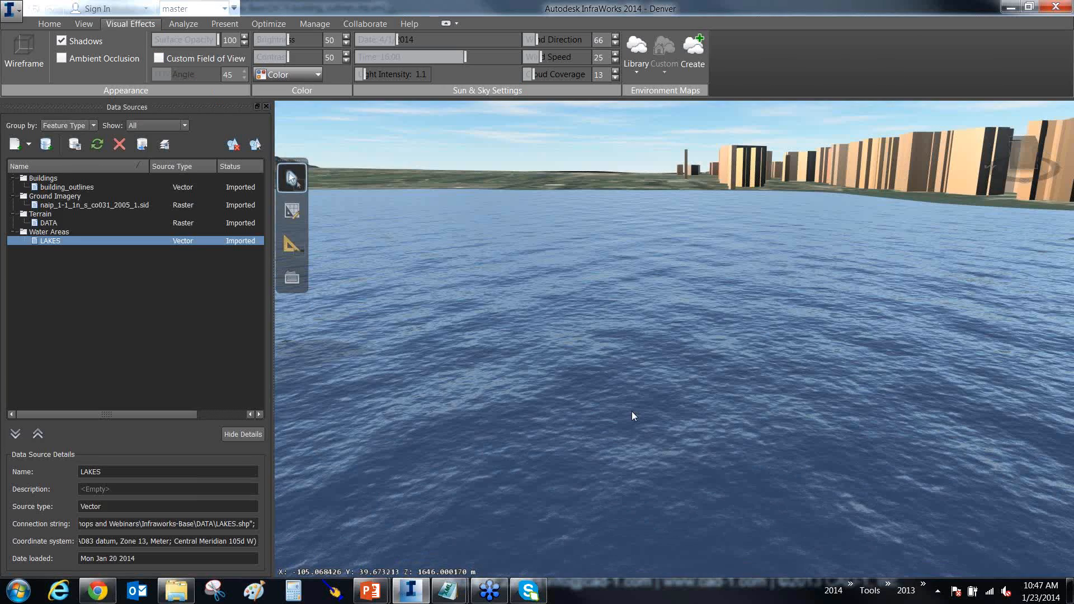
scroll(631, 411, "down", 2)
scroll(621, 411, "down", 1)
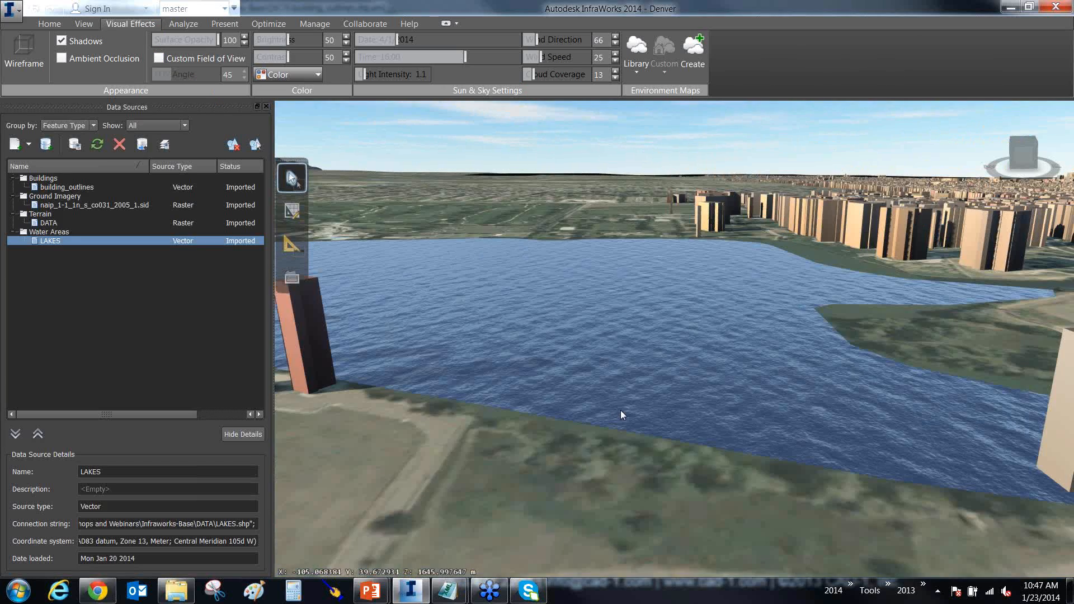
scroll(620, 414, "down", 3)
left_click_drag(598, 401, 629, 373)
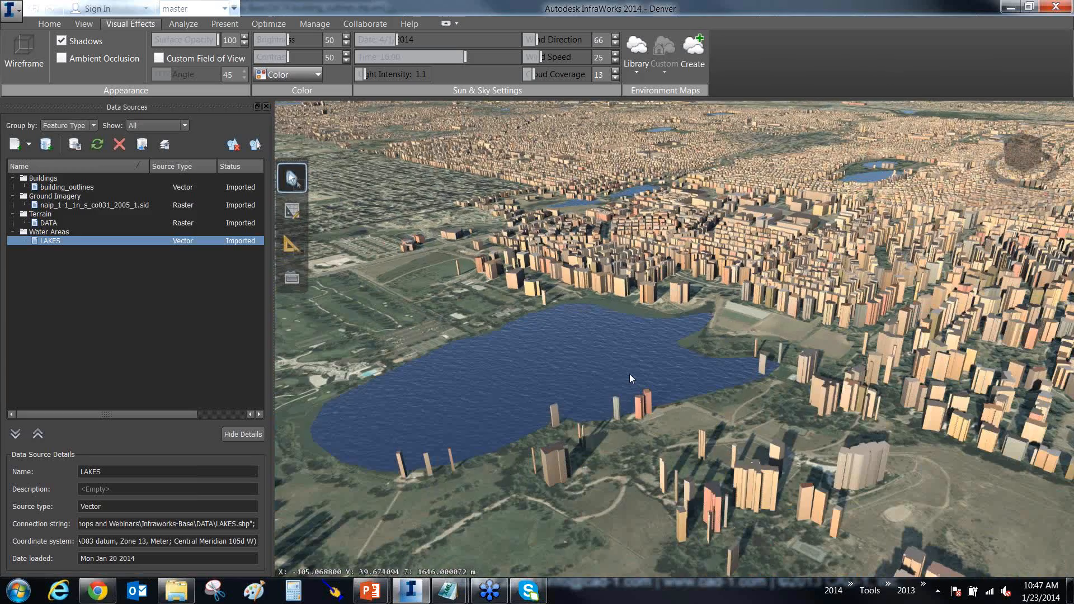
Step: Survey the lakes and buildings across the whole Denver model from progressively farther away
scroll(629, 374, "down", 2)
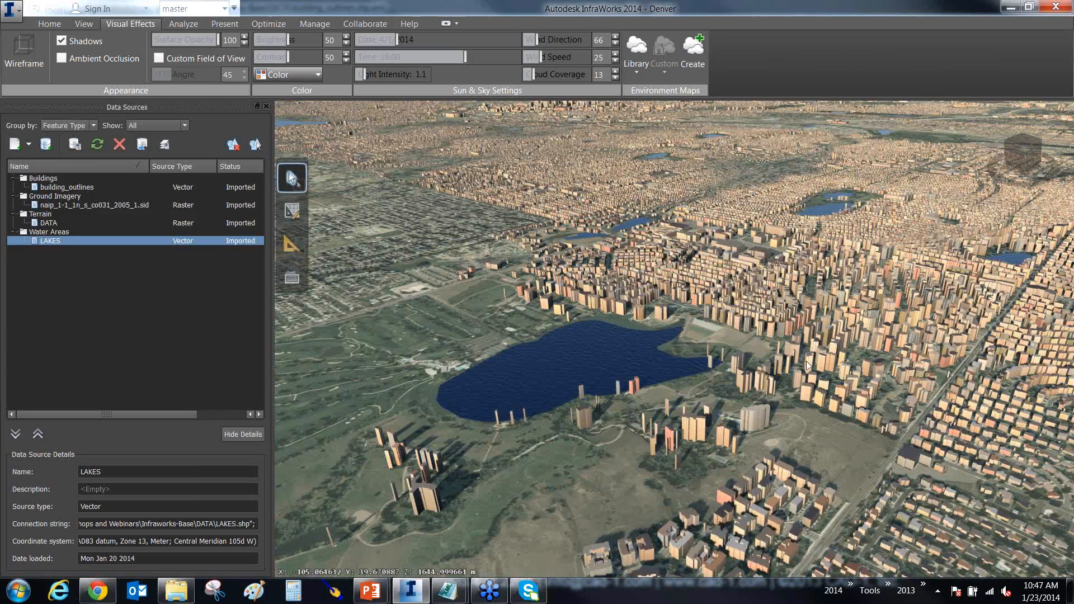
scroll(807, 364, "down", 3)
scroll(831, 354, "down", 1)
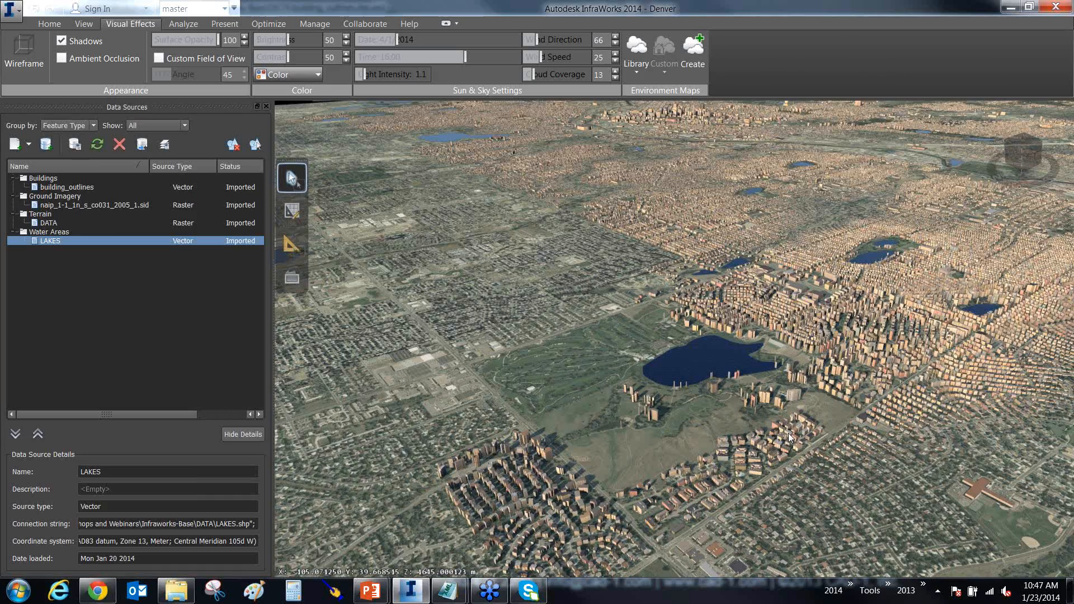
scroll(787, 433, "down", 3)
left_click_drag(929, 264, 825, 285)
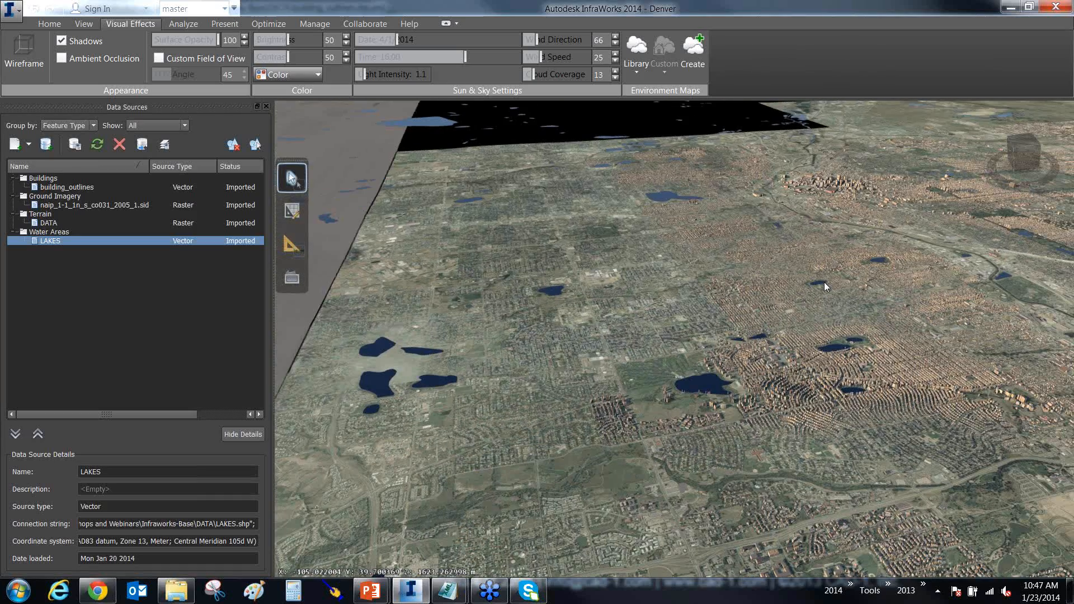
middle_click_drag(823, 282, 576, 301)
middle_click_drag(868, 261, 556, 228)
scroll(556, 228, "down", 2)
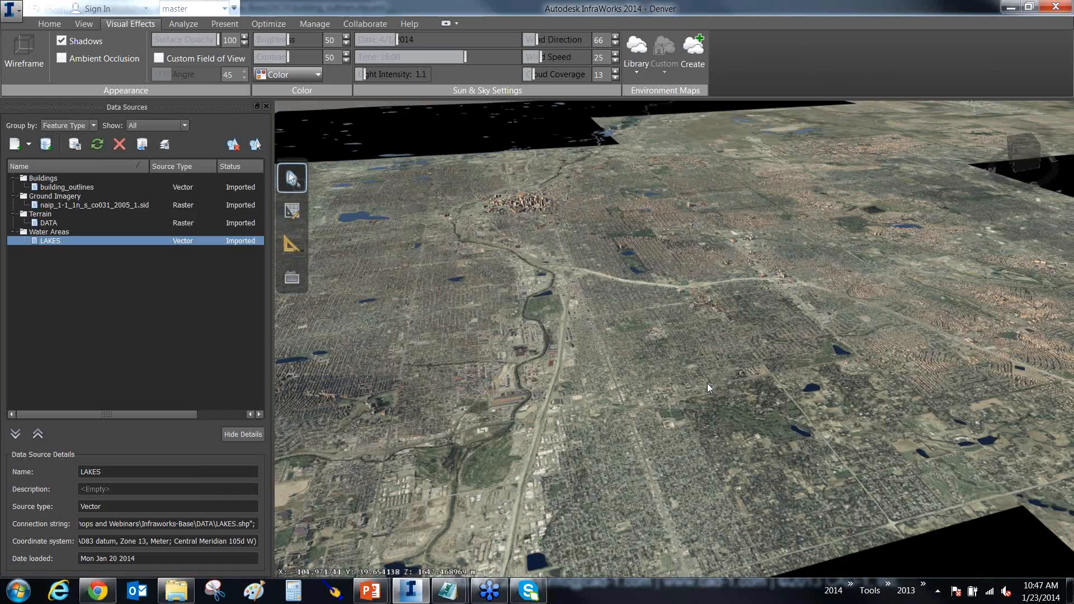
scroll(707, 384, "down", 3)
left_click_drag(629, 437, 581, 482)
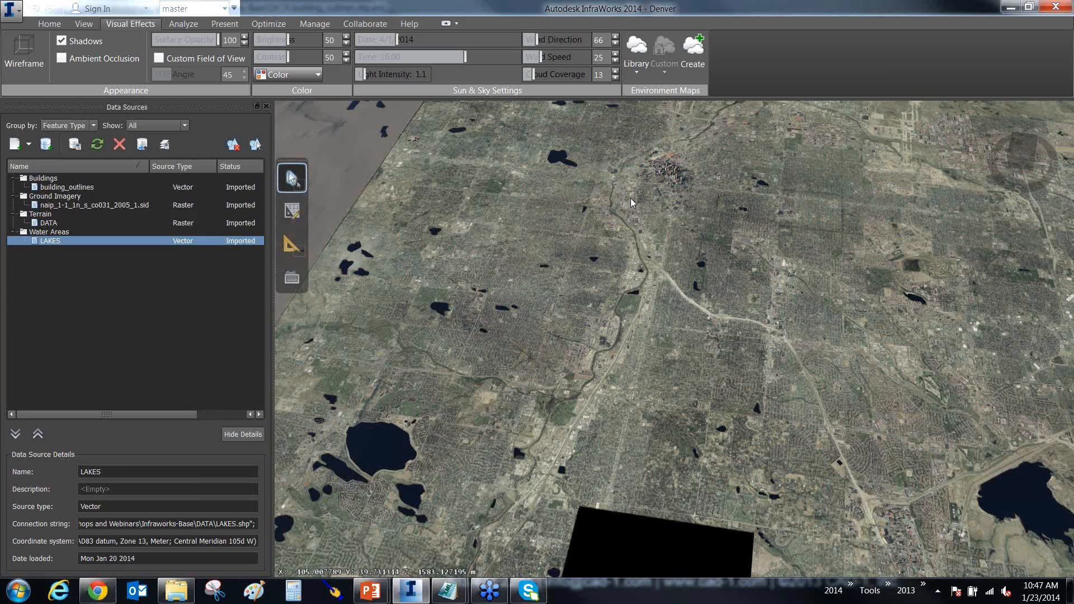
Step: Examine the stadium area west of downtown and the surrounding buildings from above and at an oblique angle
left_click_drag(630, 198, 662, 459)
scroll(662, 458, "up", 3)
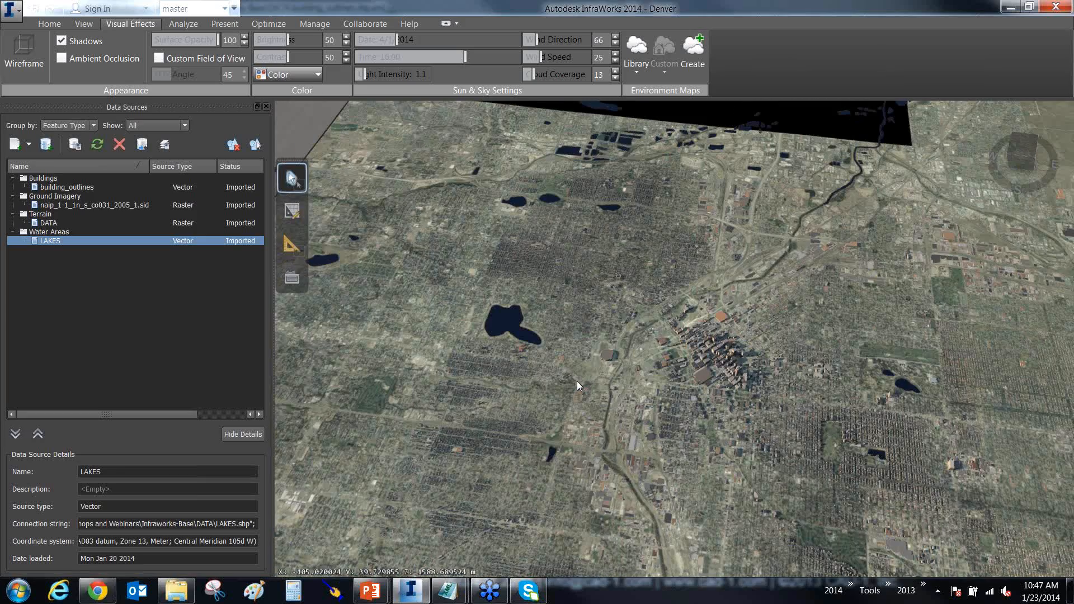
scroll(576, 381, "up", 2)
scroll(625, 370, "up", 2)
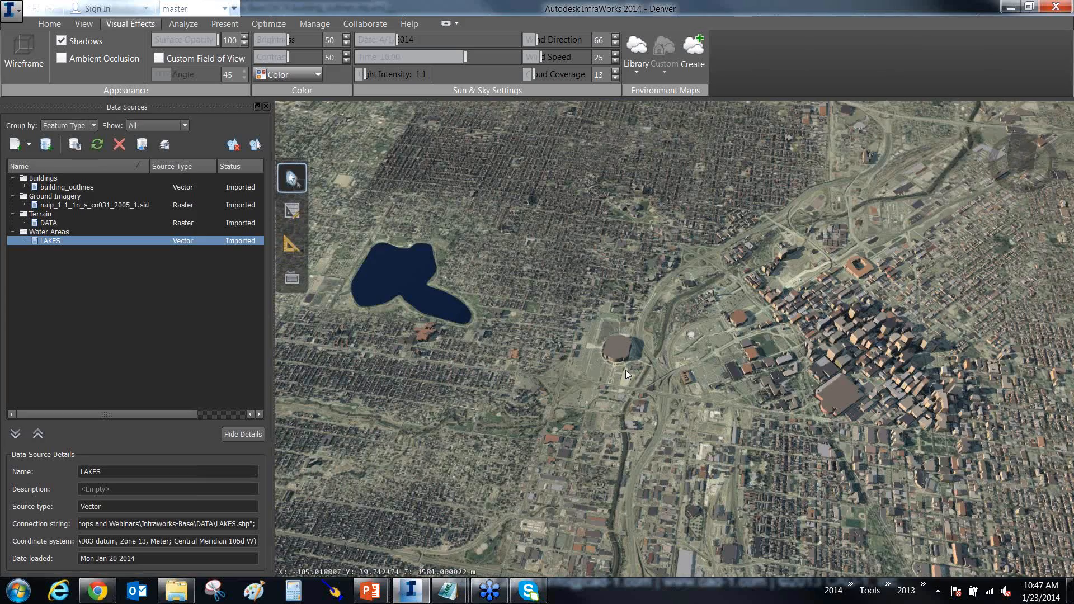
scroll(626, 370, "up", 2)
left_click_drag(664, 405, 642, 418)
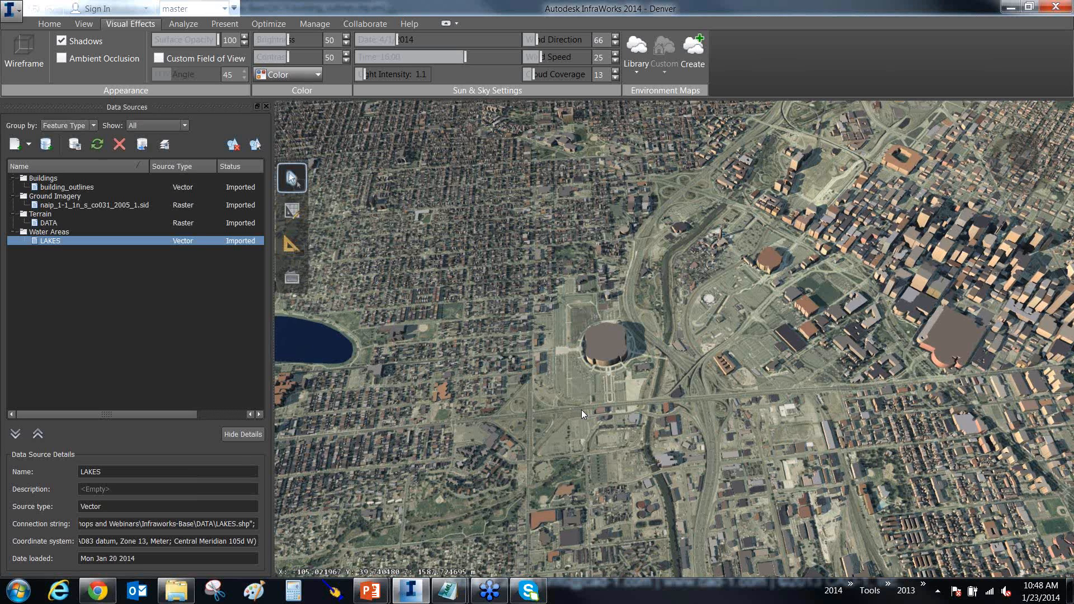
left_click_drag(581, 410, 568, 380)
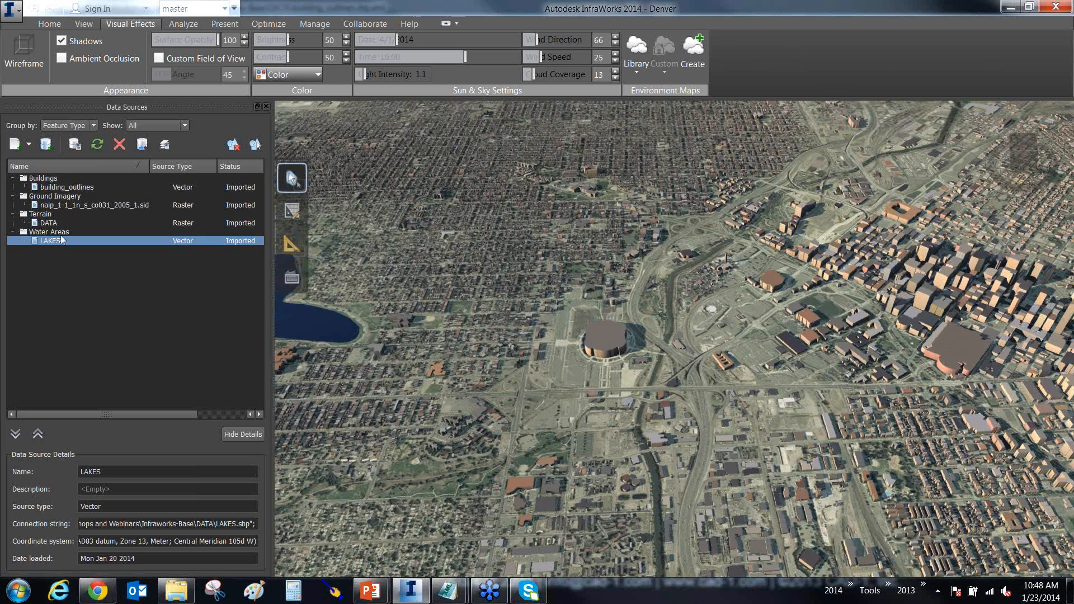
Step: Open the building_outlines data source configuration and review its Rule Style, Base Color and Roof Material settings
left_click(52, 188)
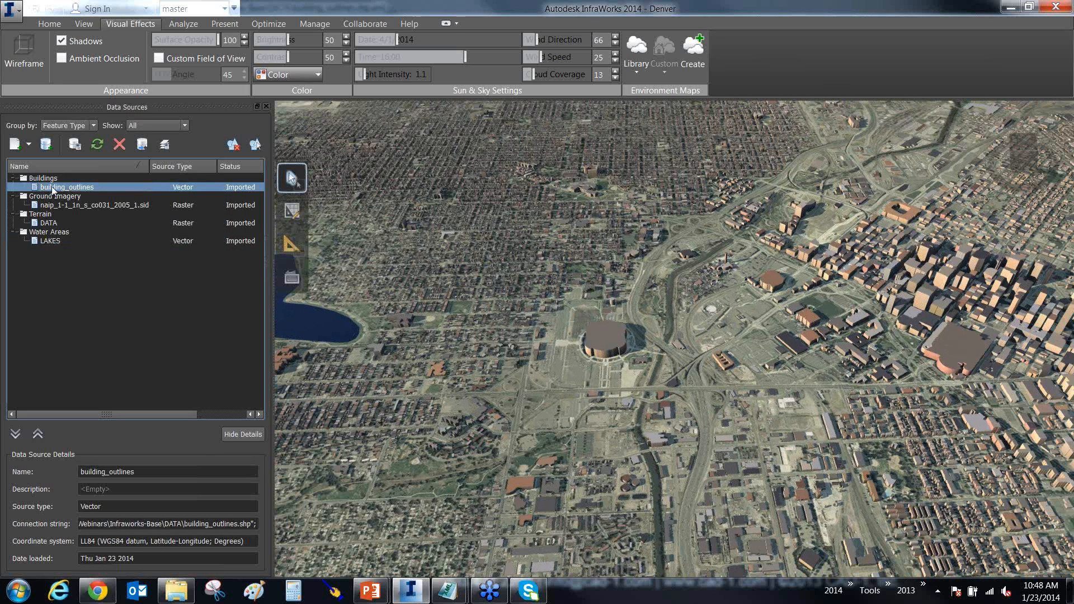
double_click(53, 188)
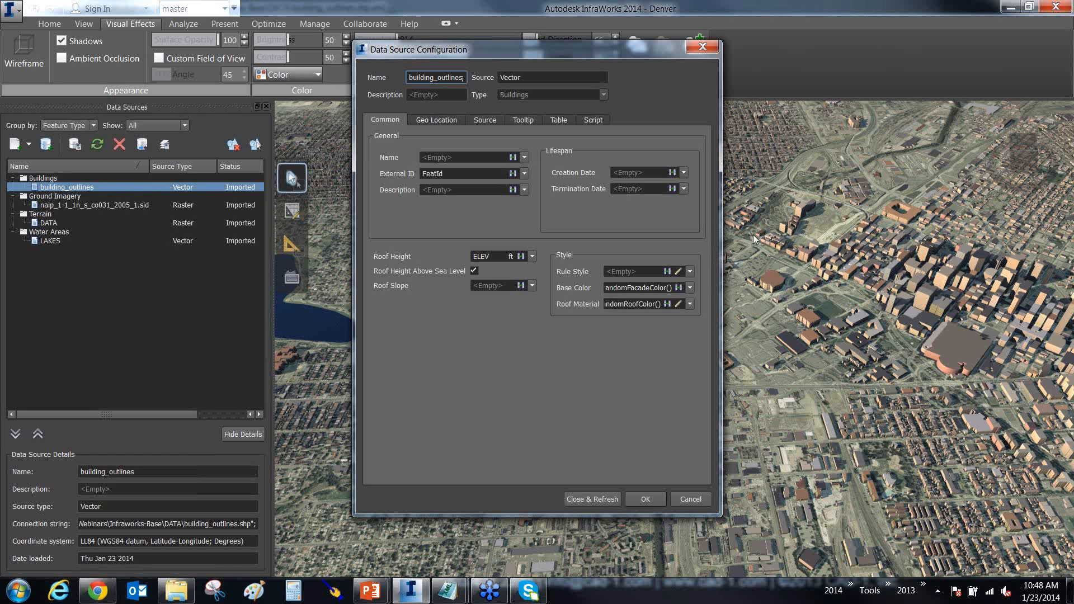
left_click_drag(512, 344, 546, 281)
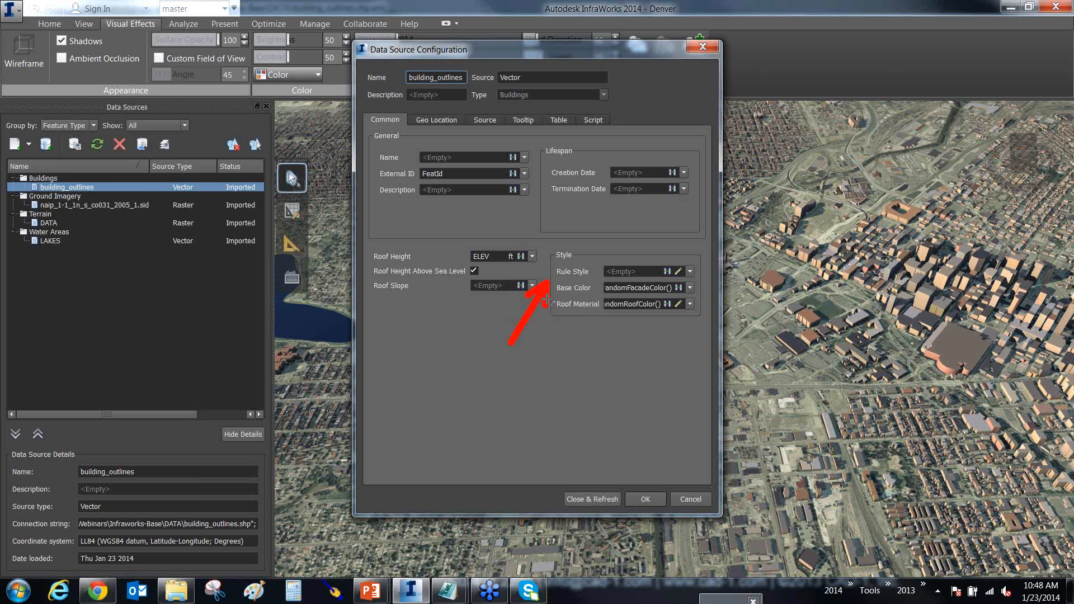
key("Escape")
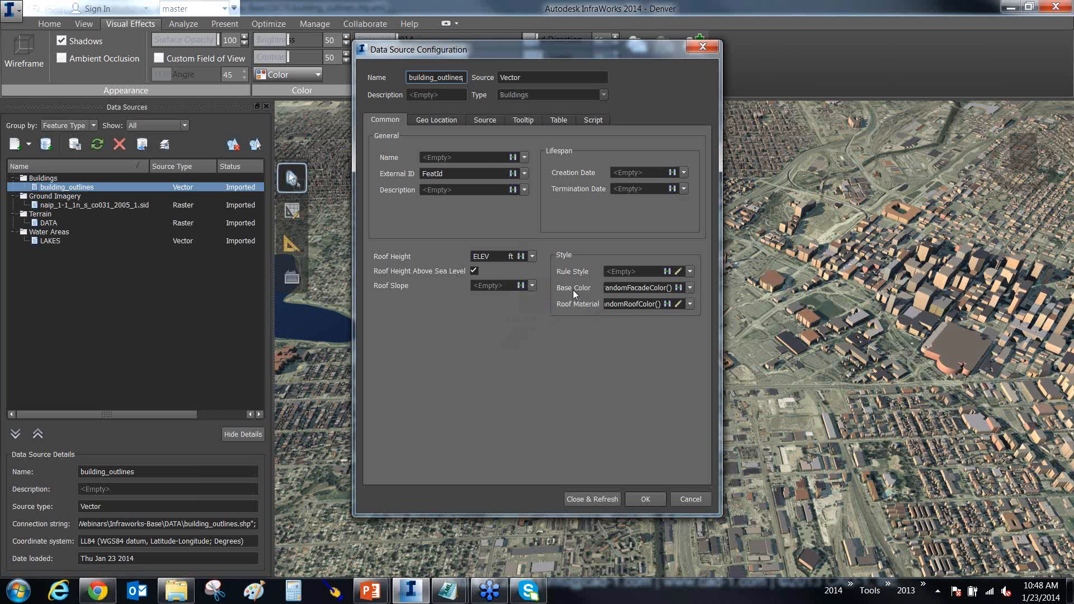
key("ctrl+2")
left_click_drag(496, 313, 538, 295)
left_click_drag(531, 348, 568, 321)
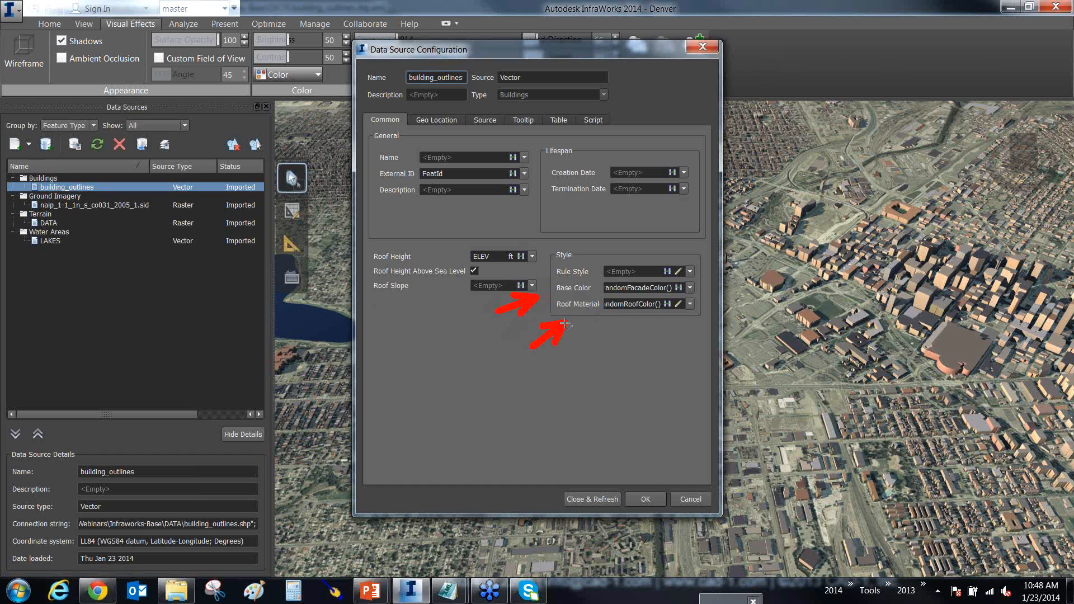
key("Escape")
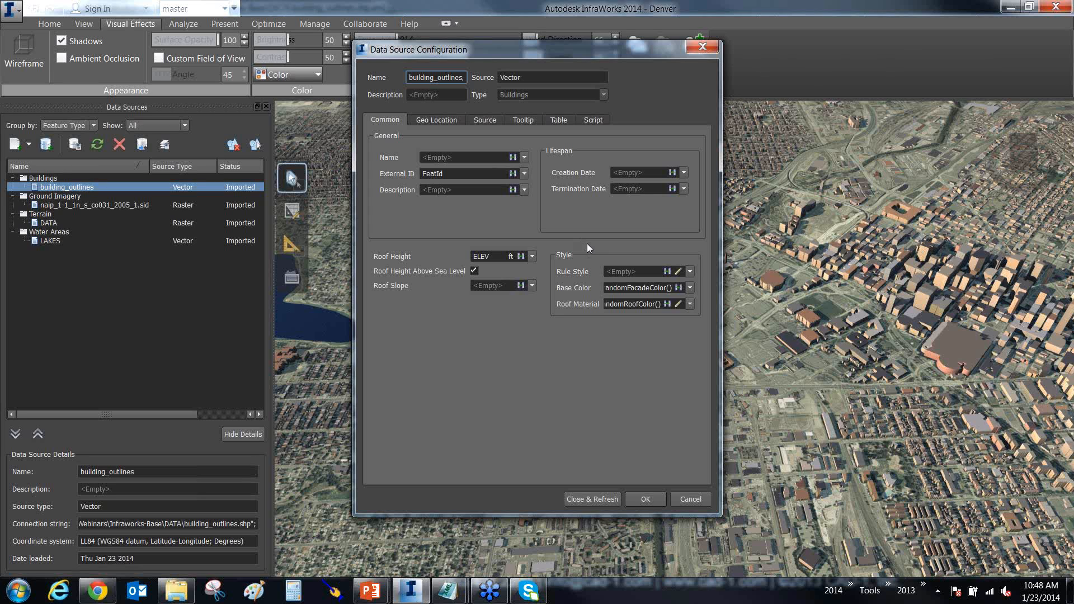
Step: Try the Facade/Brick style Mercutio as the Rule Style of building_outlines, and discard the configuration changes
left_click(689, 272)
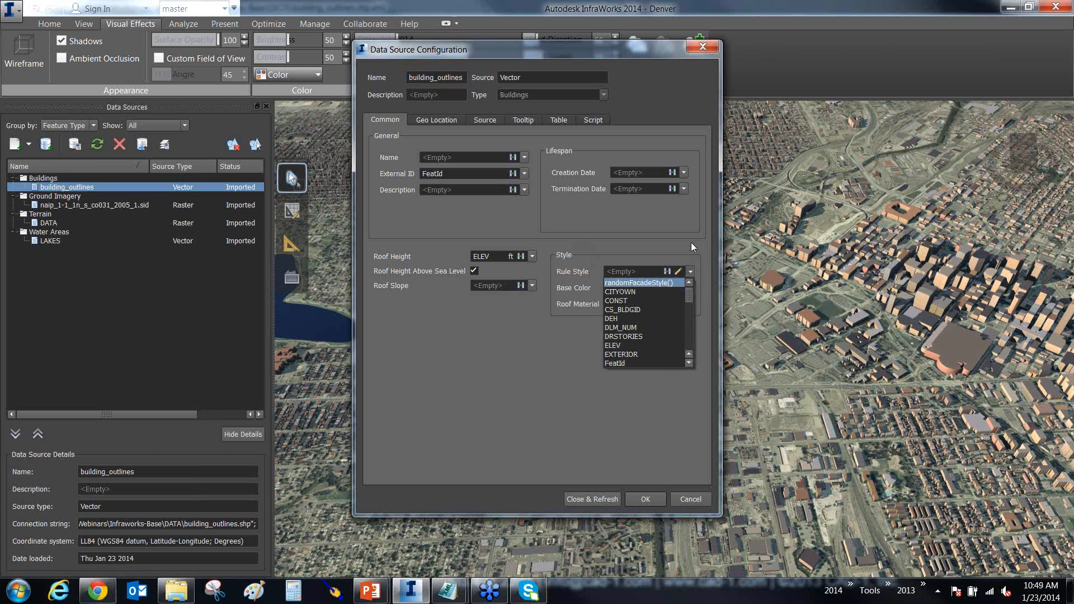
left_click(691, 244)
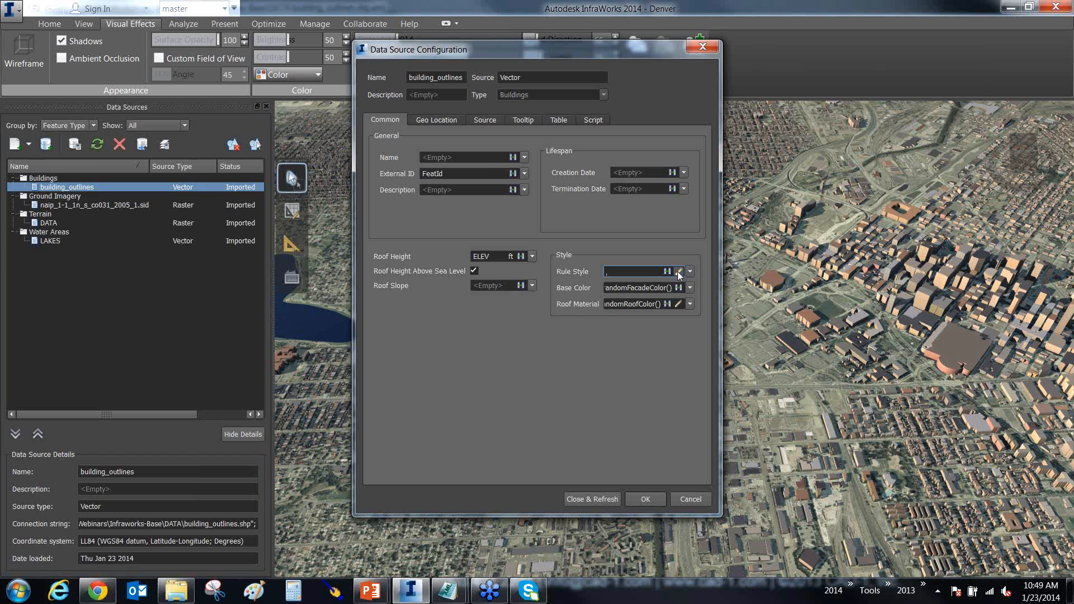
left_click(676, 271)
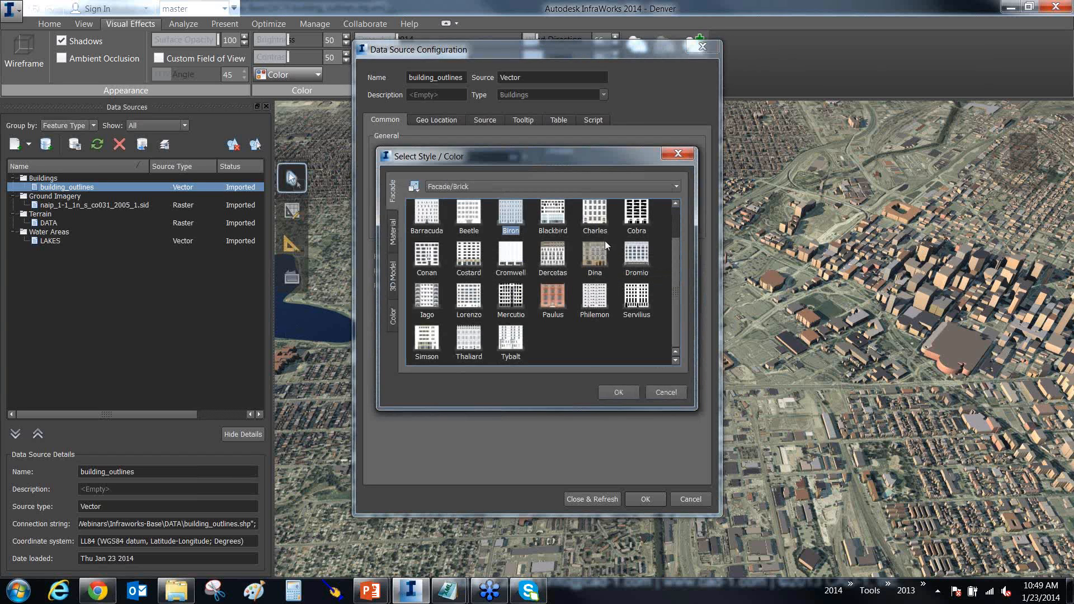
left_click(468, 216)
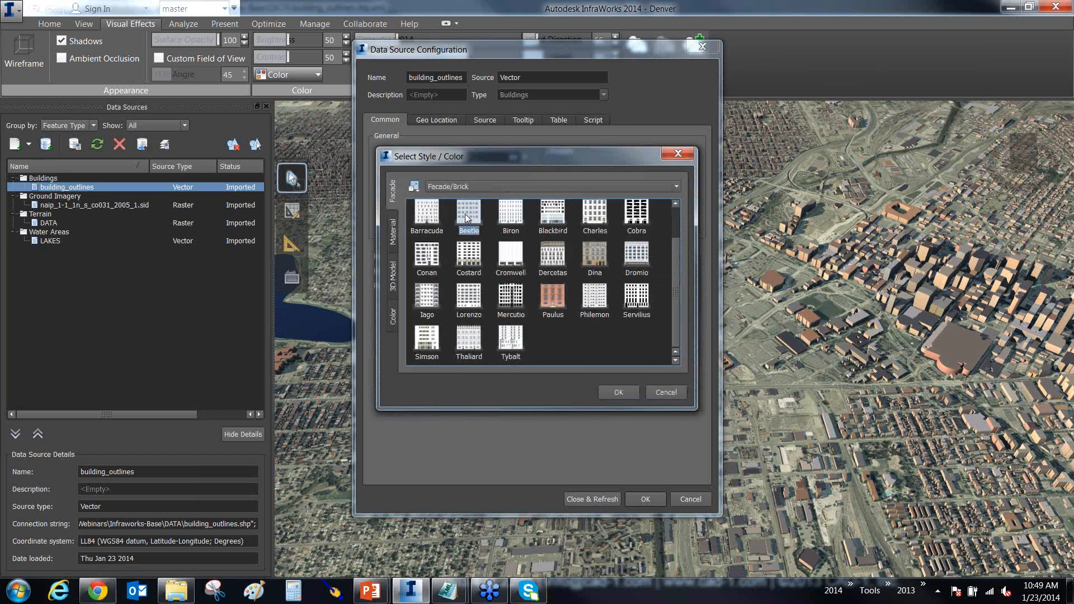
left_click(509, 304)
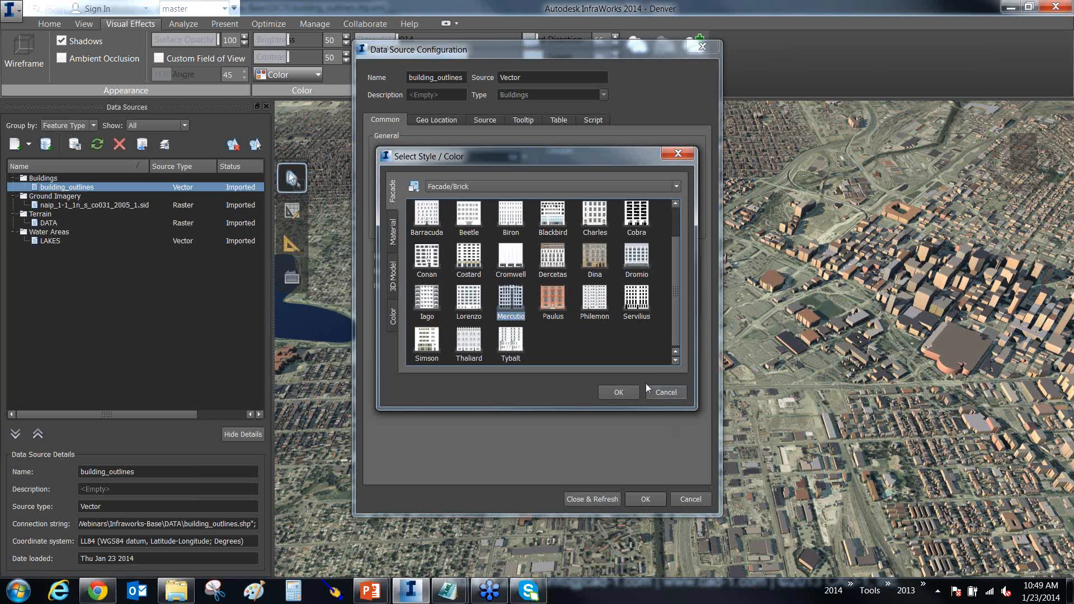
left_click(623, 392)
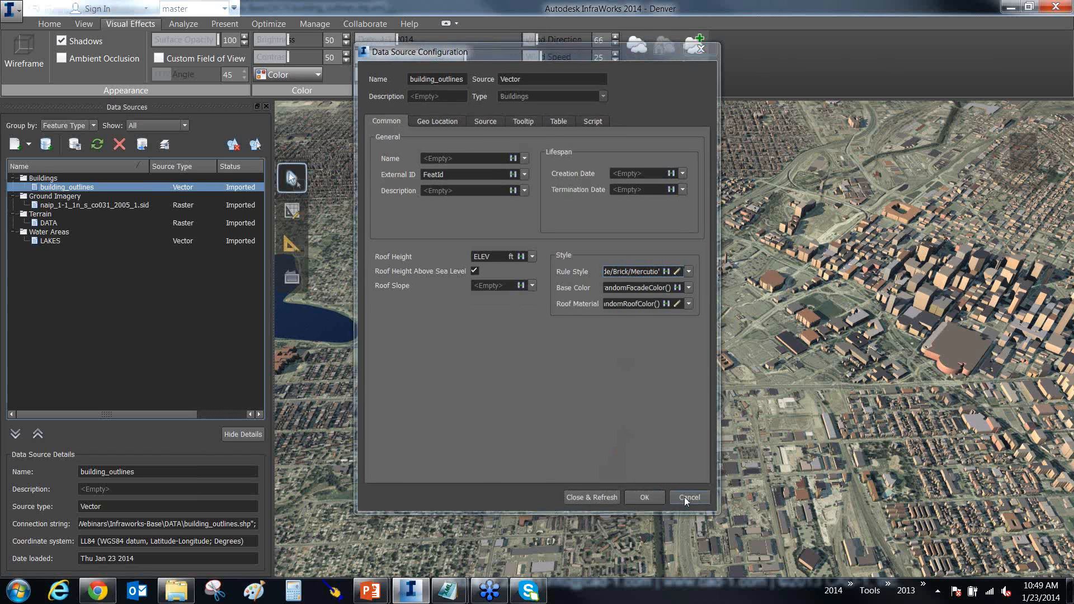
left_click(687, 499)
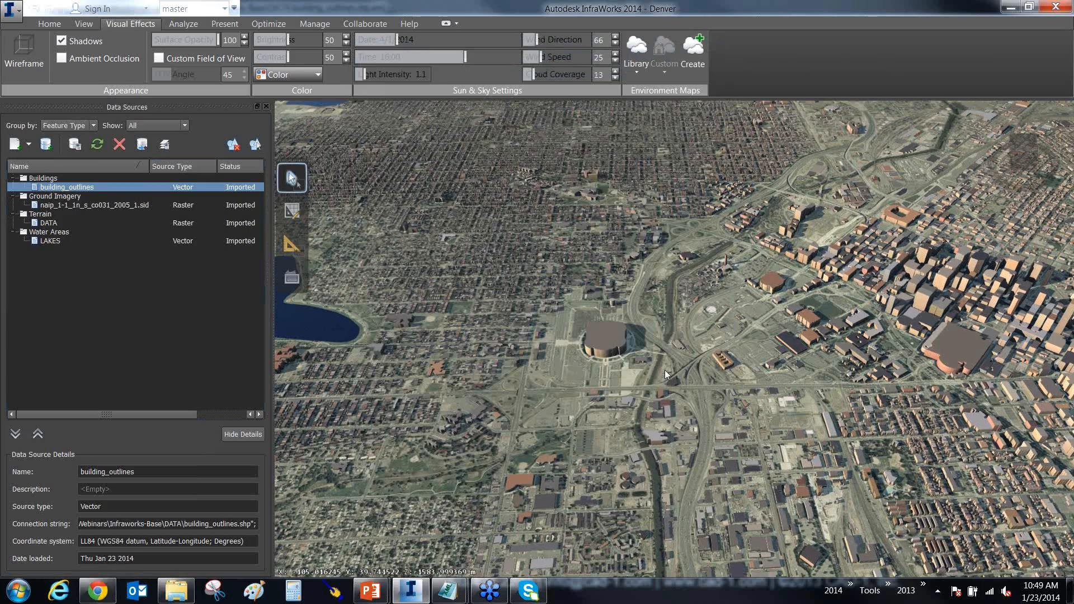
Step: Add Invesco.fbx from the DATA folder as a 3D model data source and check its unconfigured settings
middle_click_drag(665, 370, 581, 357)
scroll(580, 356, "up", 2)
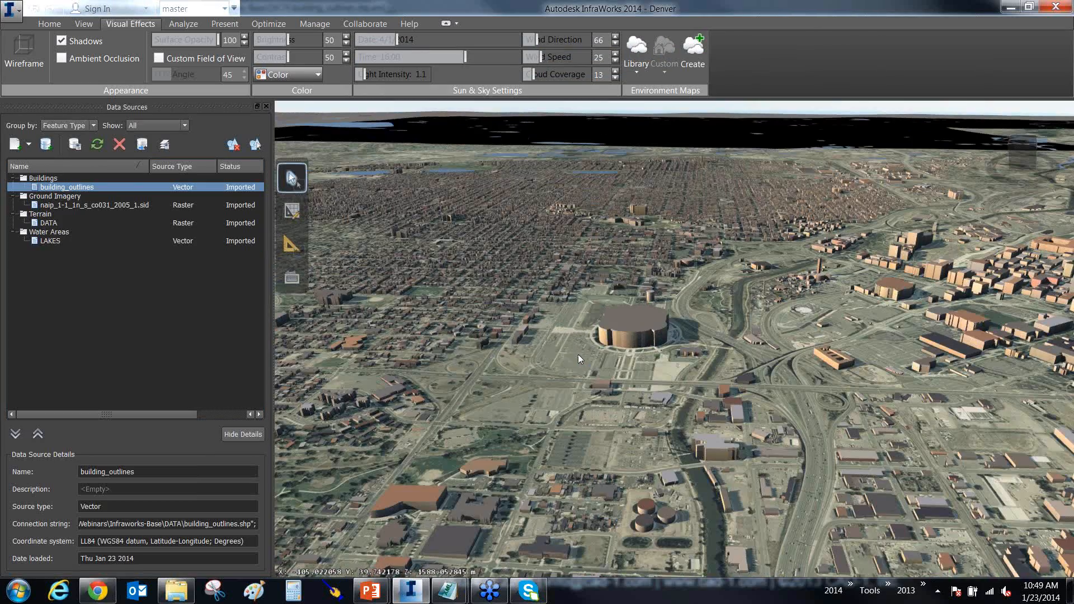
scroll(578, 354, "up", 3)
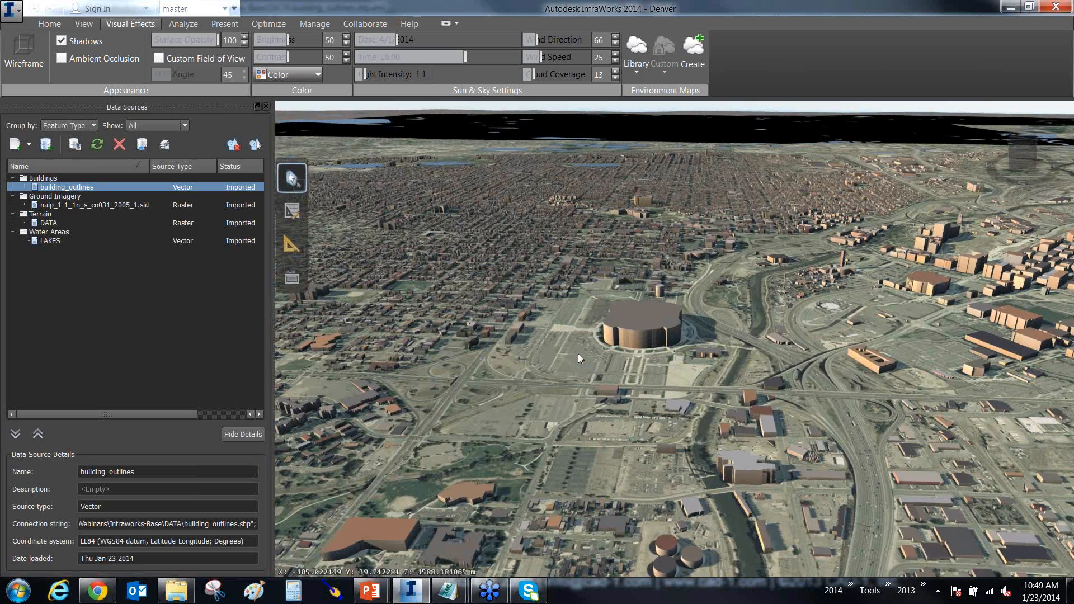
scroll(565, 364, "up", 4)
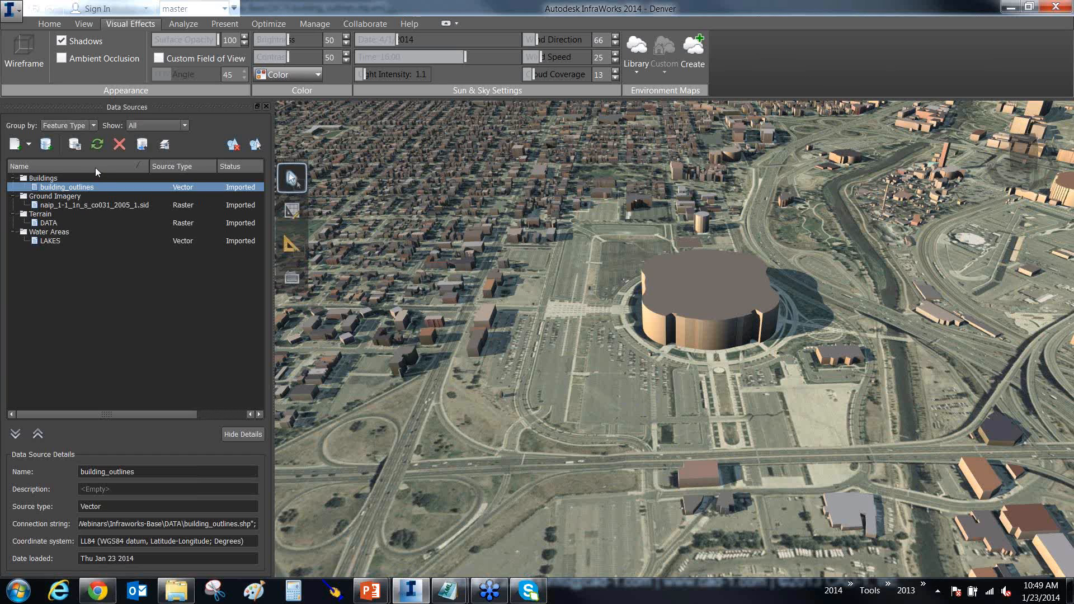
left_click(29, 145)
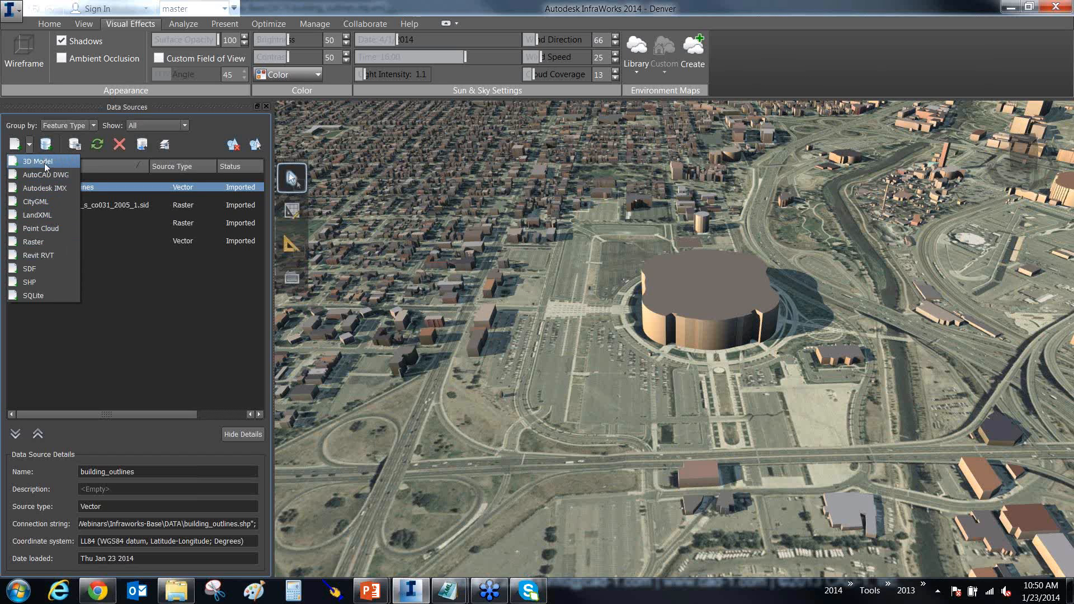
left_click(45, 162)
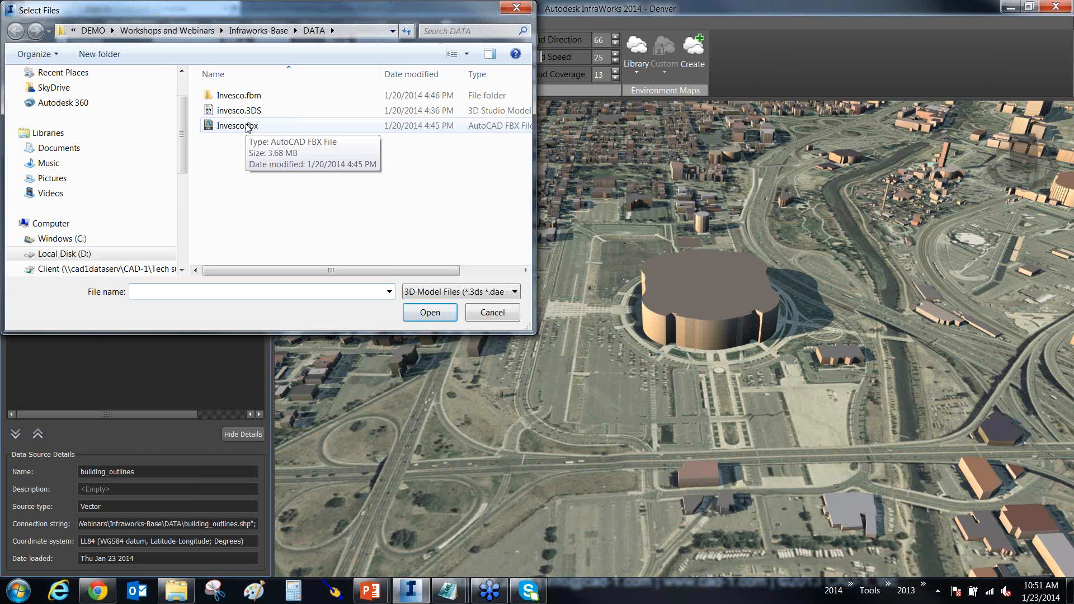
left_click(248, 128)
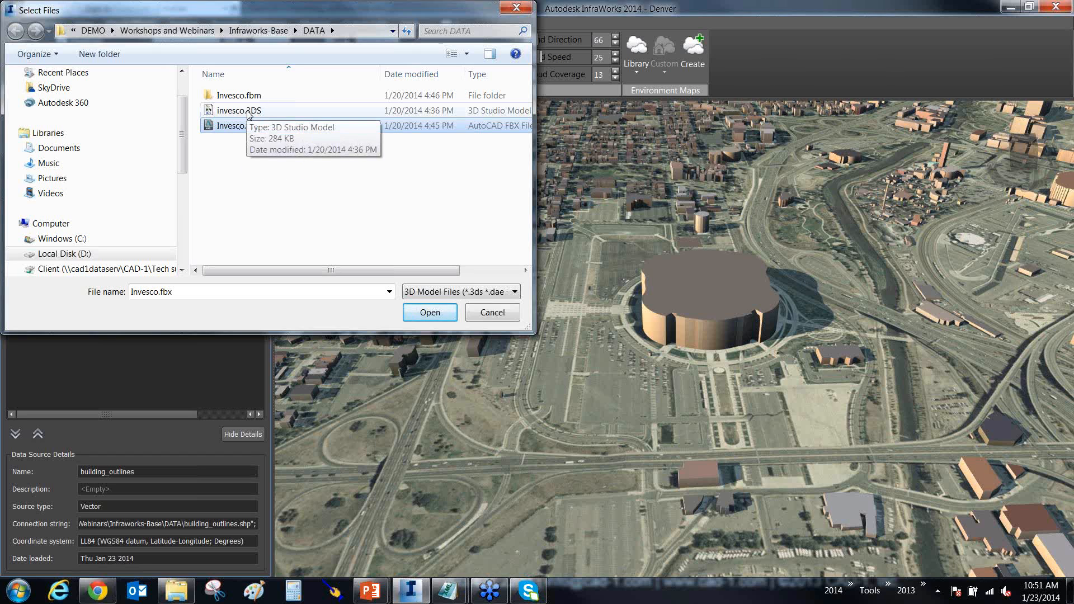
left_click(428, 313)
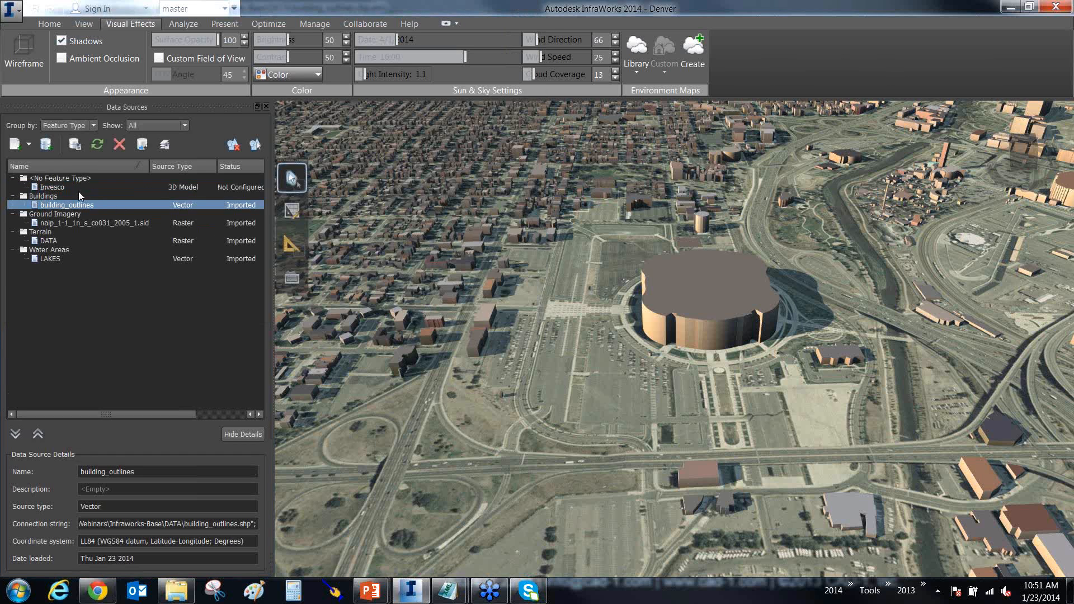
double_click(59, 187)
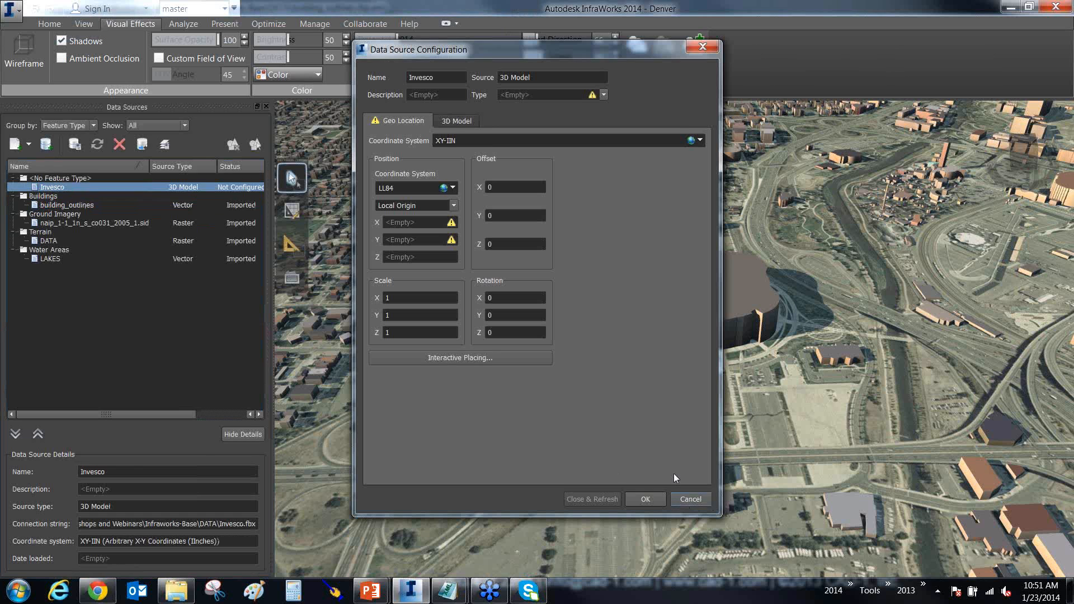
key("Escape")
Step: Add Stadium.dwg from the DATA folder as an AutoCAD DWG data source
left_click(30, 145)
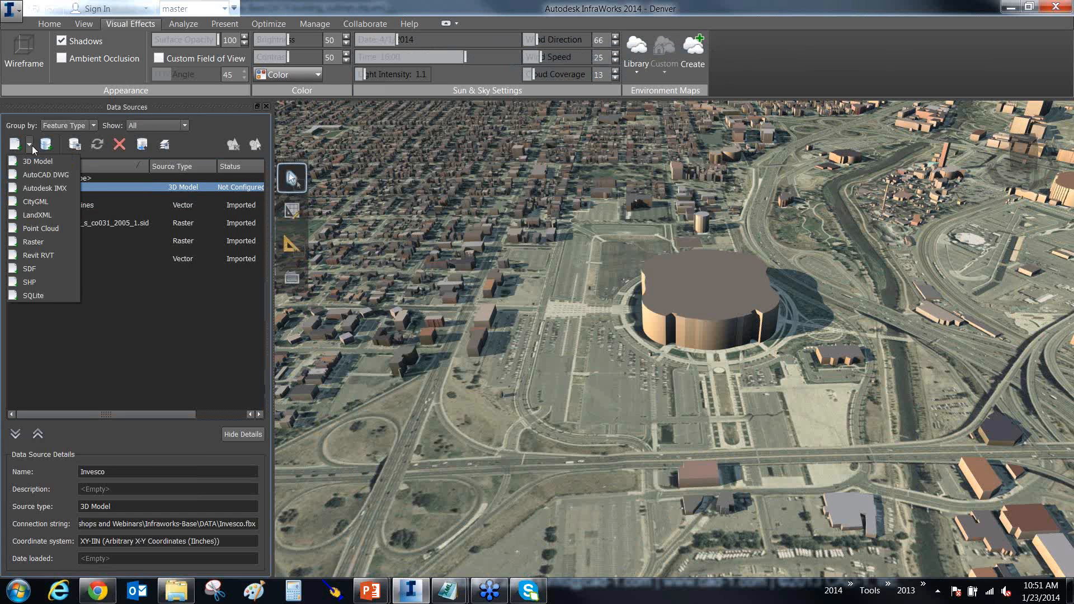
left_click(35, 169)
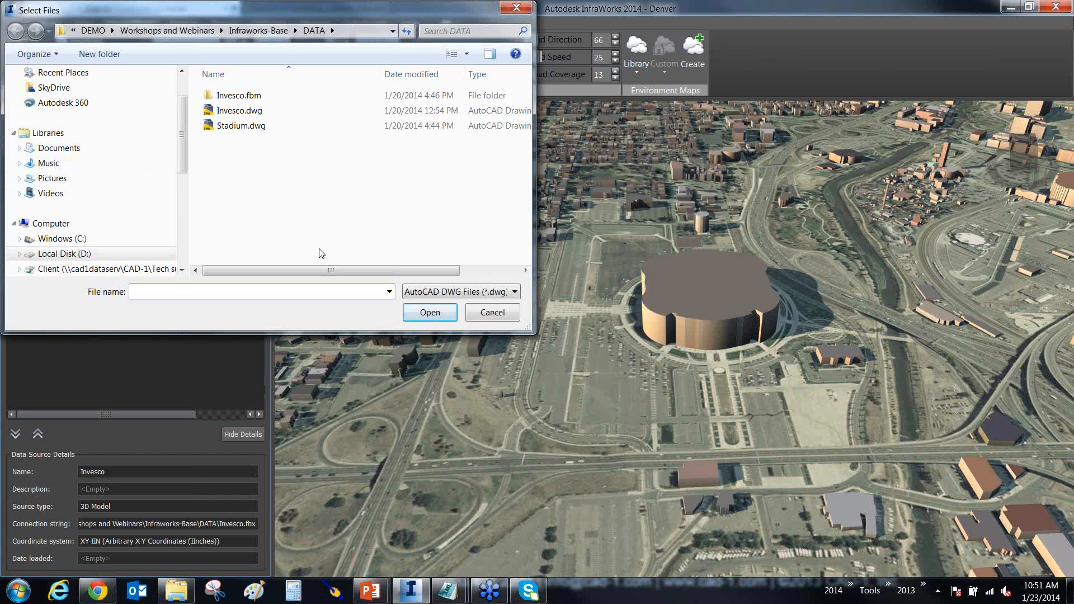
left_click(253, 125)
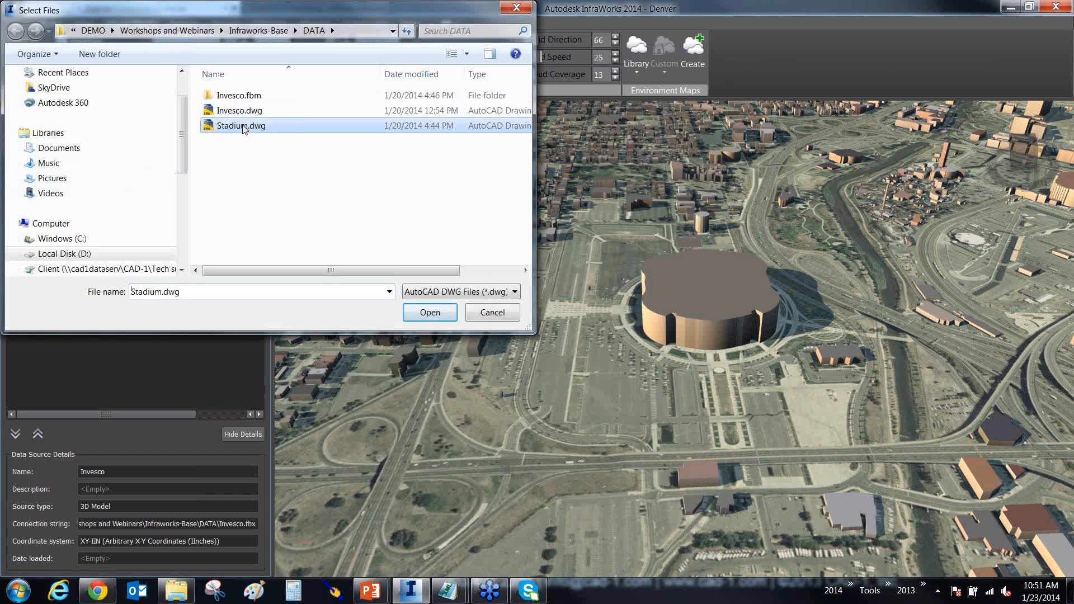
left_click(442, 318)
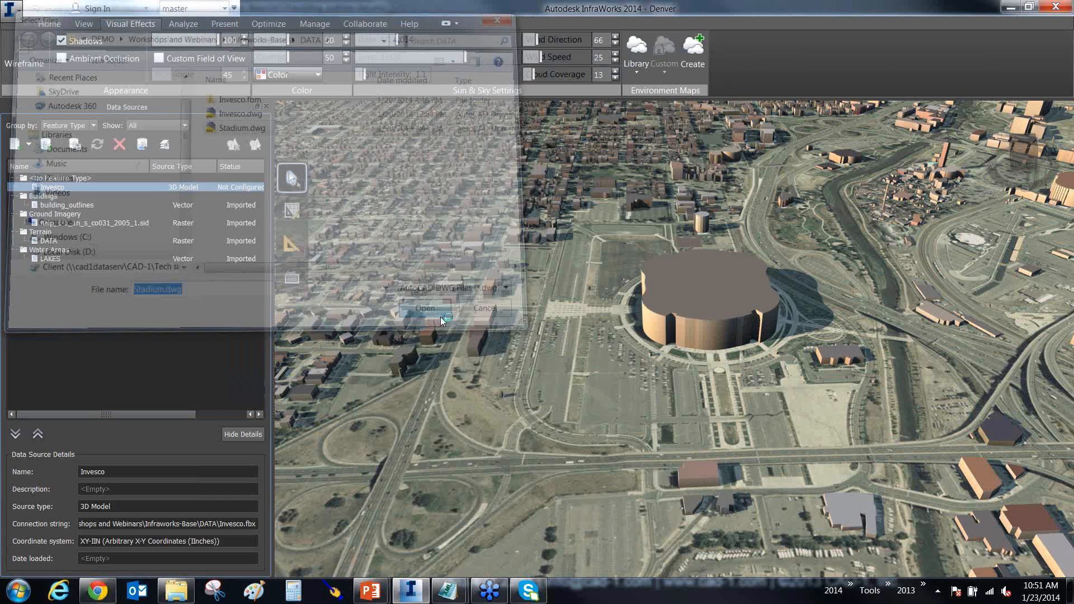
Step: Try the Buildings type on the Entity data source, check its geo location settings, and discard the changes
left_click(55, 188)
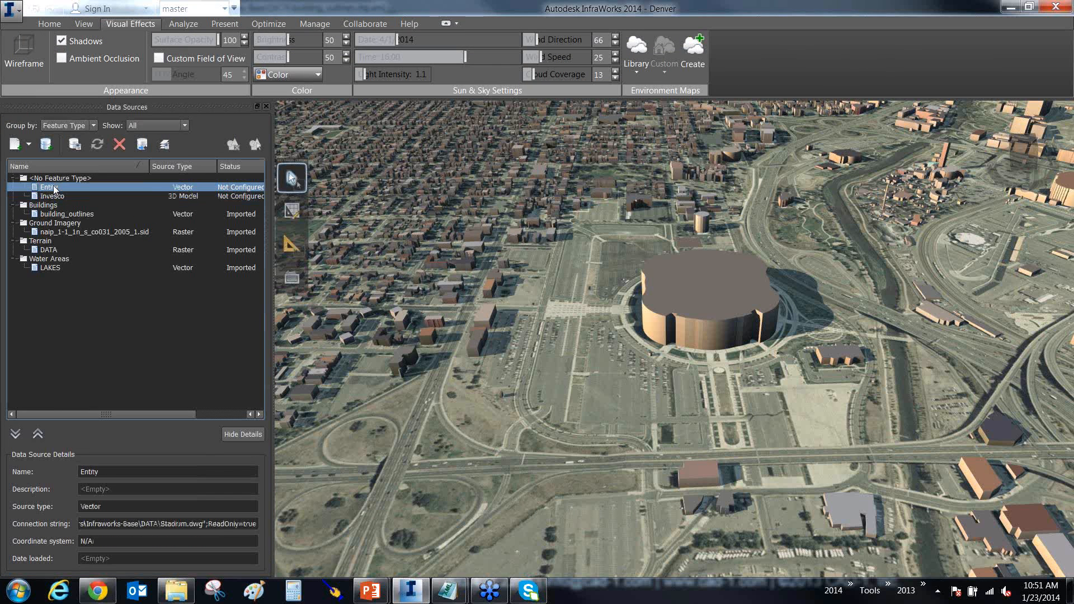
double_click(56, 189)
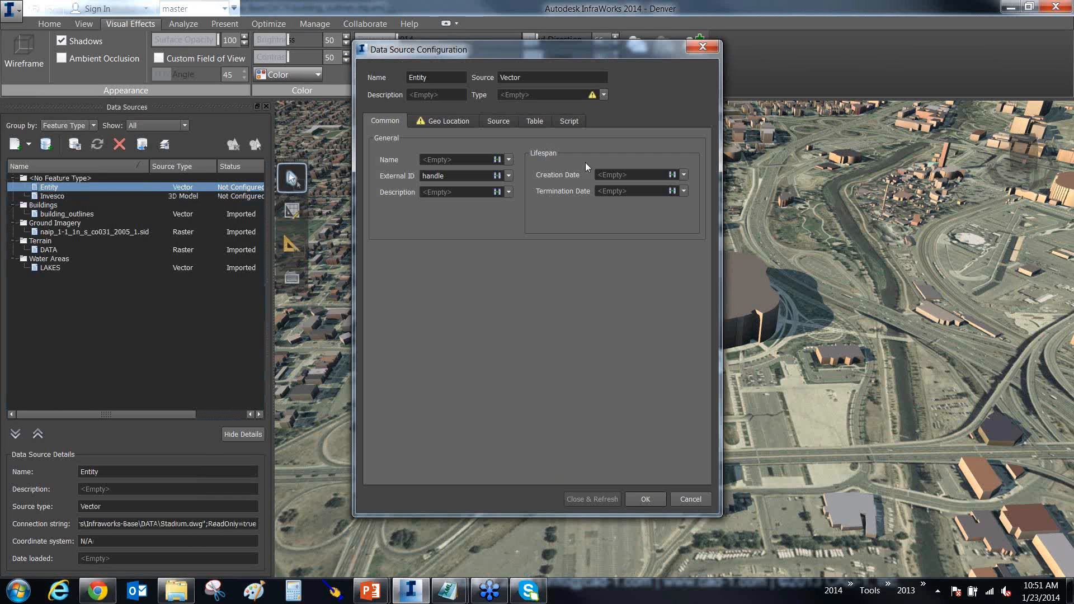
left_click(604, 94)
left_click(510, 114)
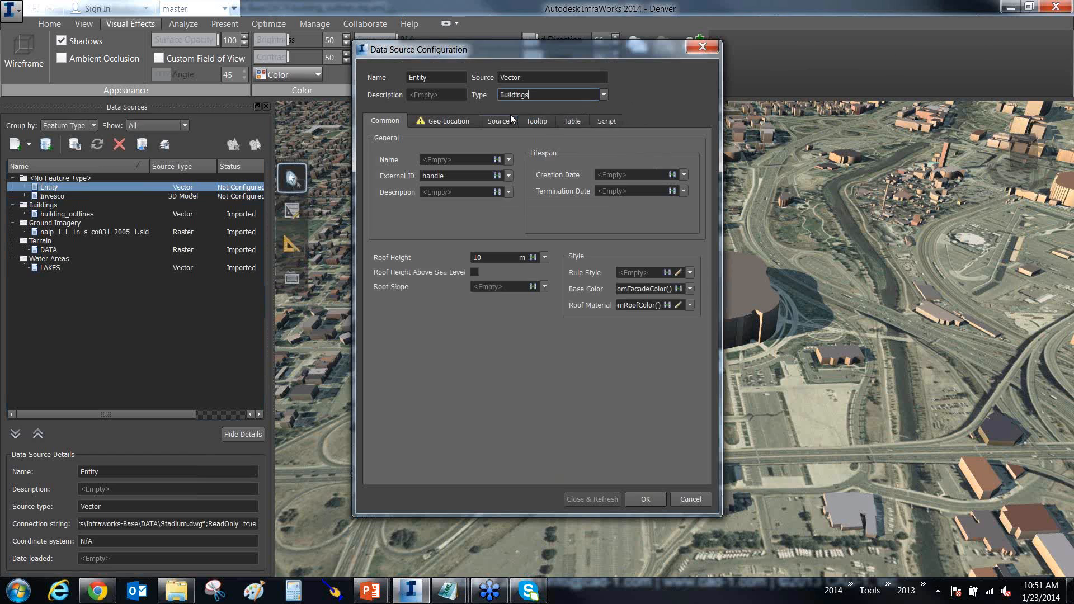
left_click(425, 121)
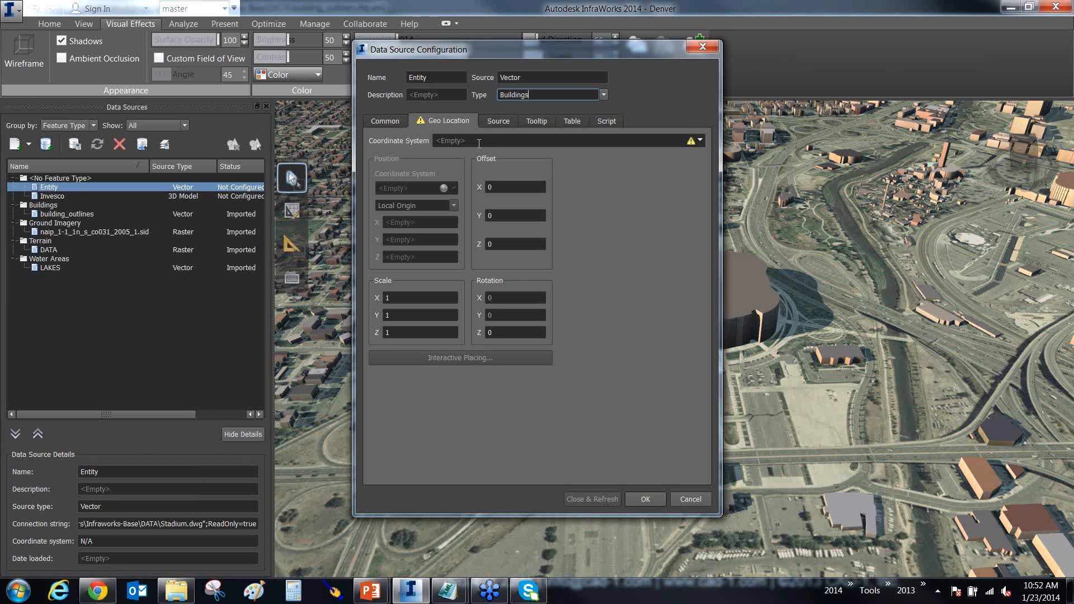
left_click(692, 498)
Step: Check which files the DATA folder offers for 3D model and Autodesk IMX imports, without adding any
left_click(28, 145)
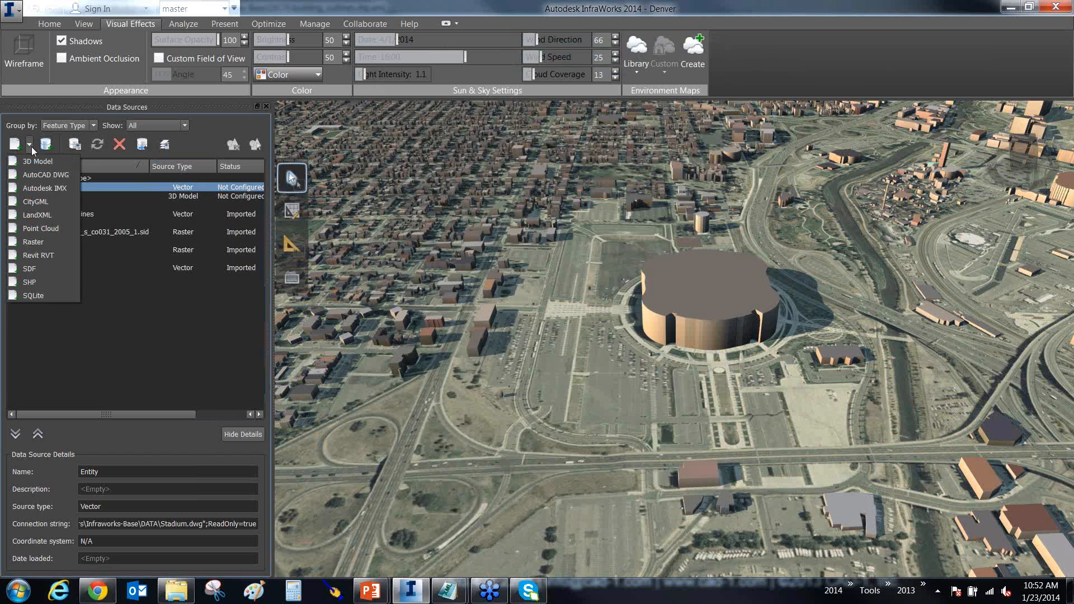
left_click(36, 163)
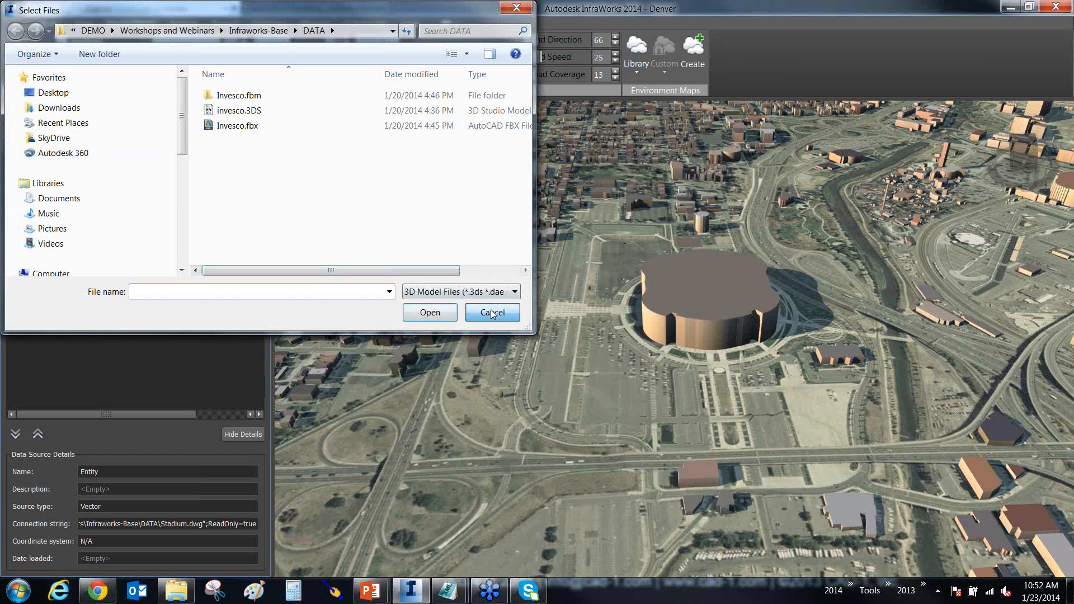
left_click(492, 313)
left_click(28, 146)
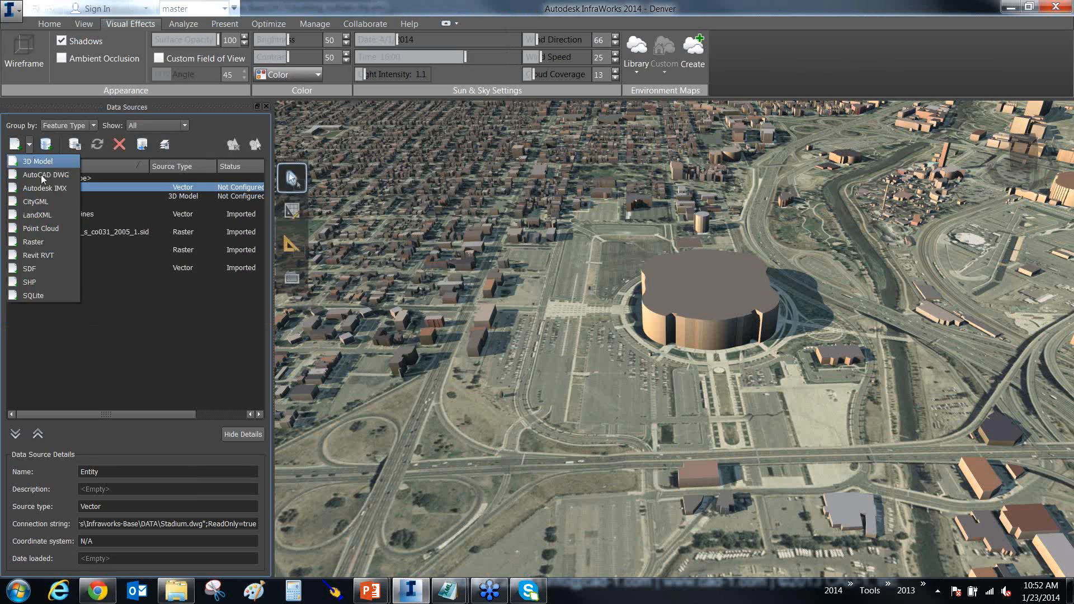
left_click(47, 189)
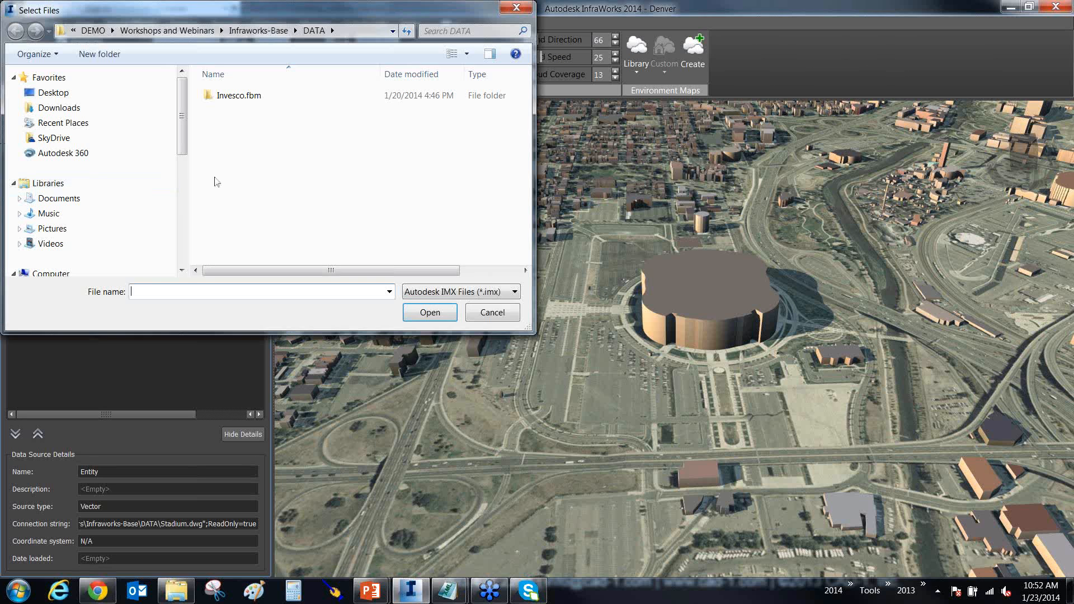
left_click(489, 317)
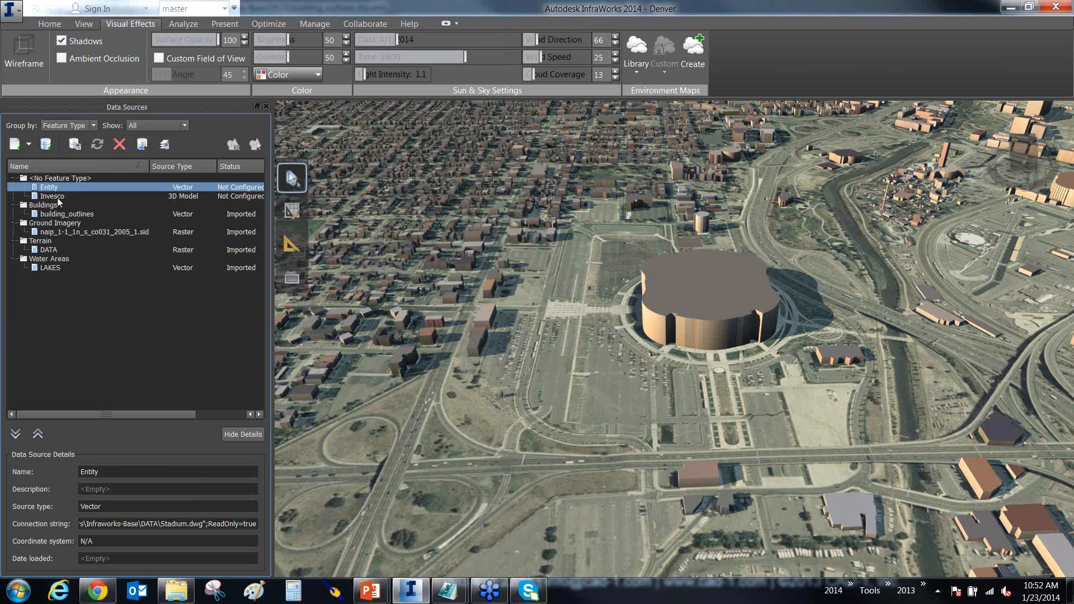
Step: Open the Invesco 3D model's data source configuration and set its type to Buildings
double_click(53, 197)
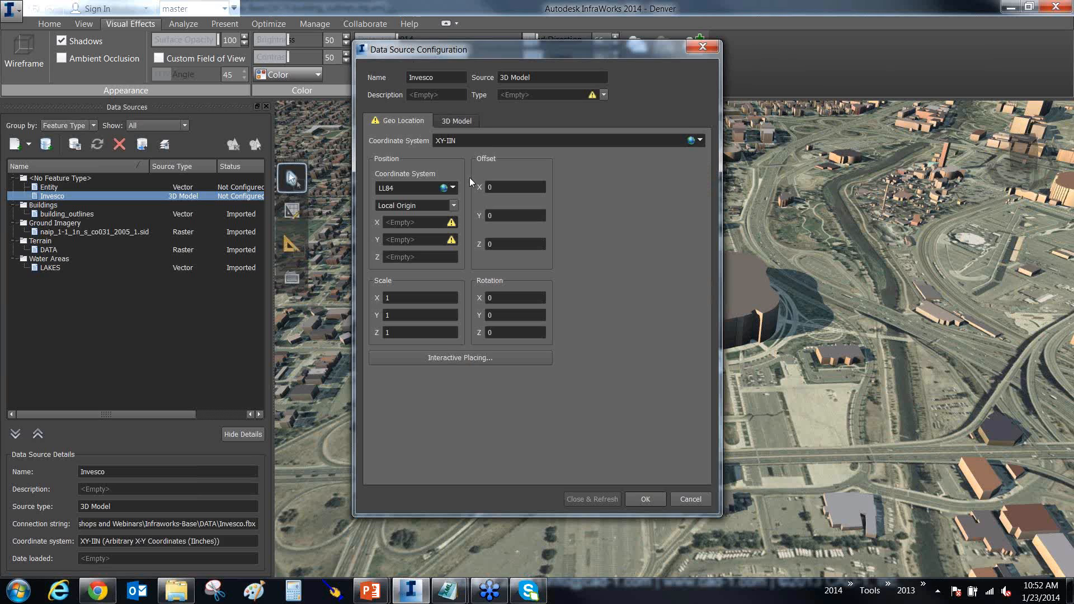
left_click_drag(600, 196, 459, 145)
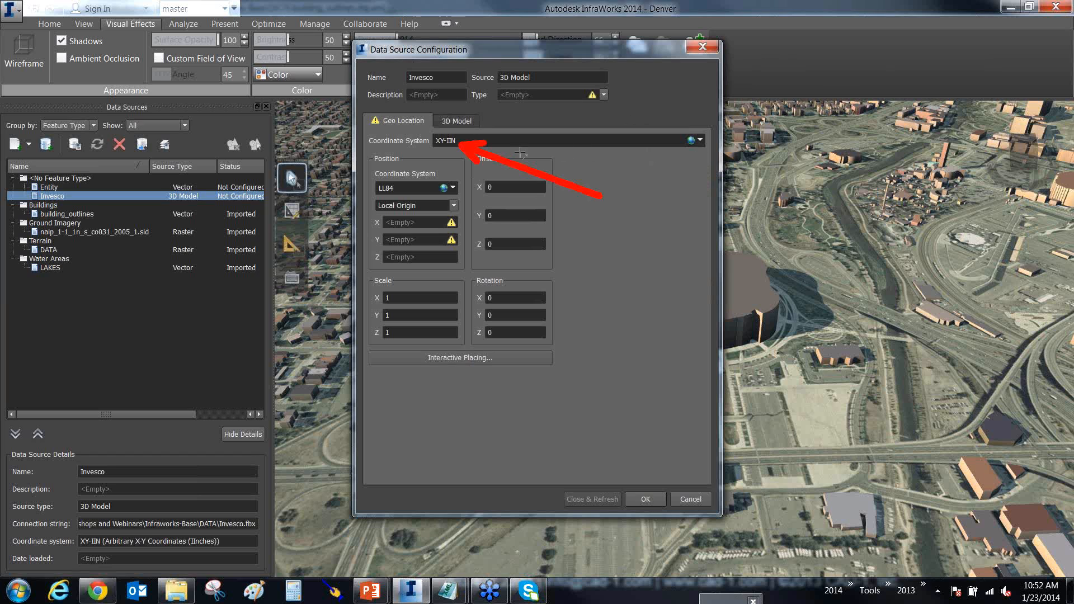
left_click(604, 95)
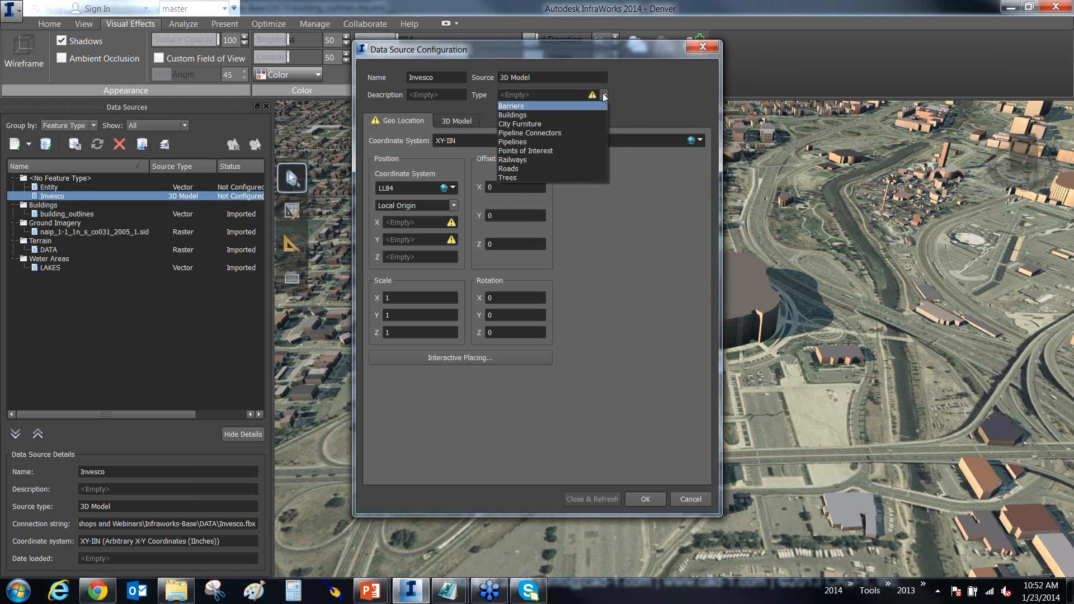
left_click(525, 116)
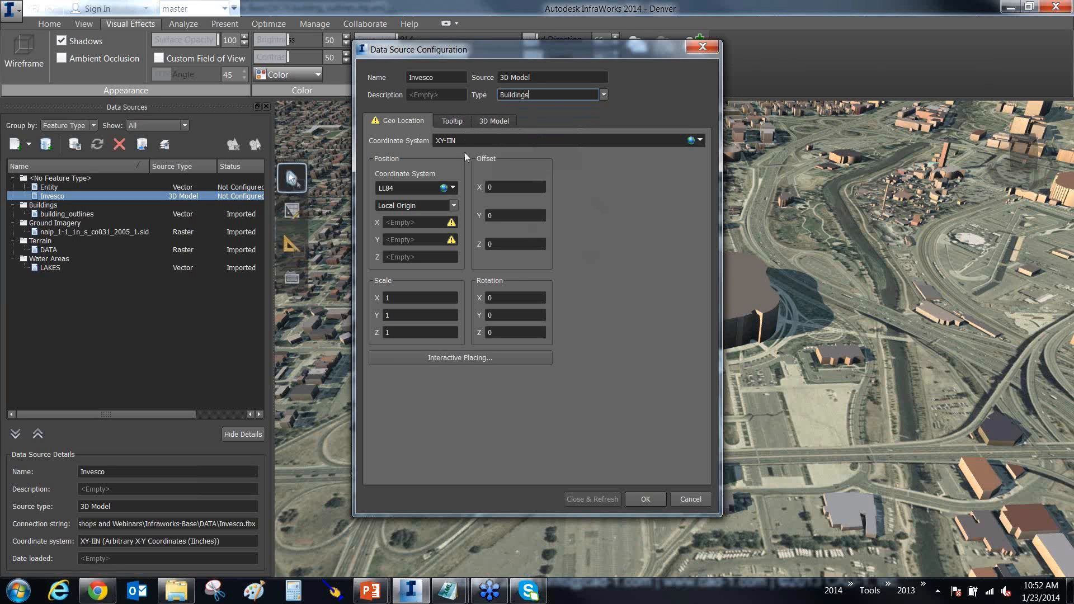
Step: Interactively place the Invesco model just west of the existing stadium block, at about X -105.0245, Y 39.7414, and refresh the model
left_click(461, 357)
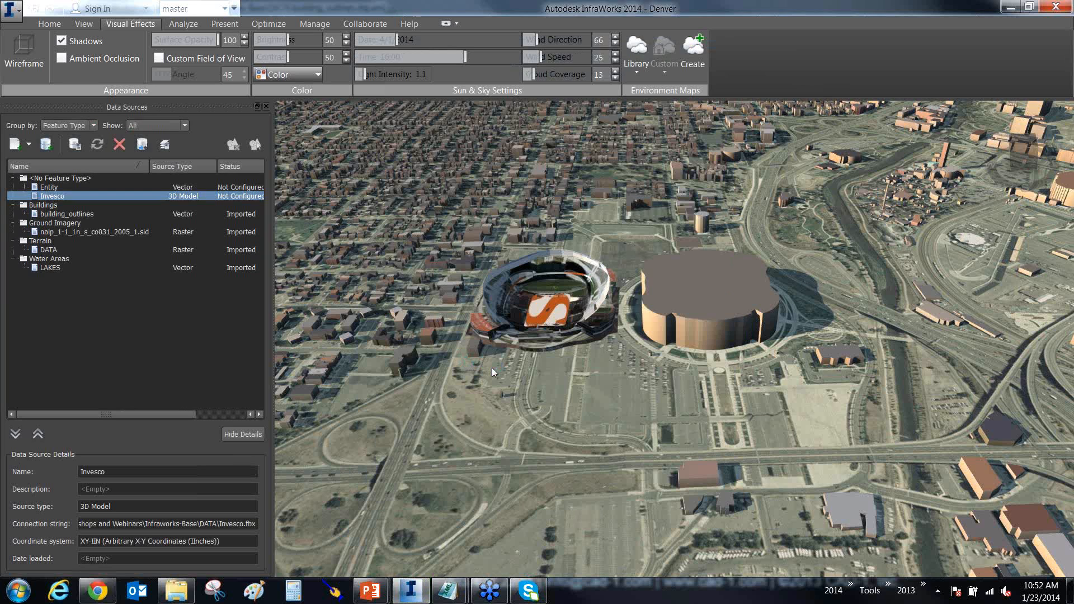
left_click(461, 414)
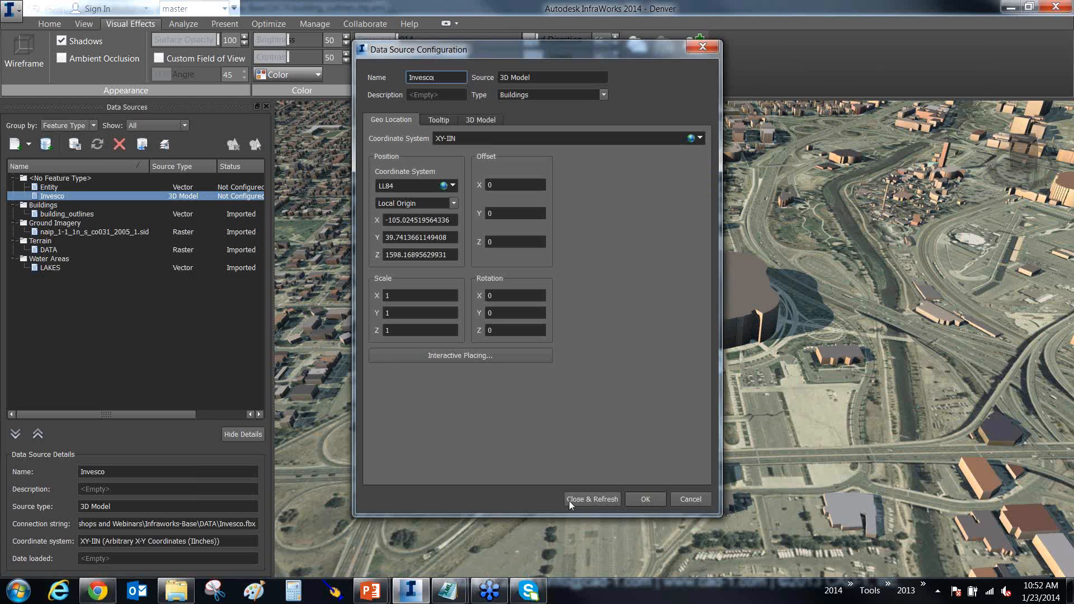
left_click(582, 497)
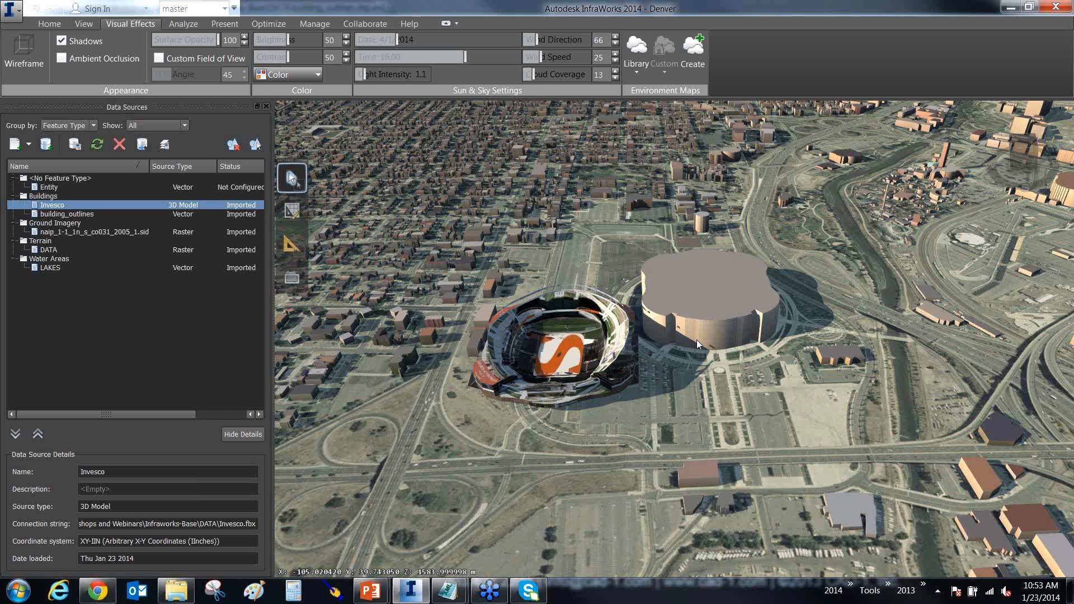
Step: Delete the plain extruded stadium building that stands just east of the placed Invesco model
scroll(697, 340, "up", 2)
left_click(715, 311)
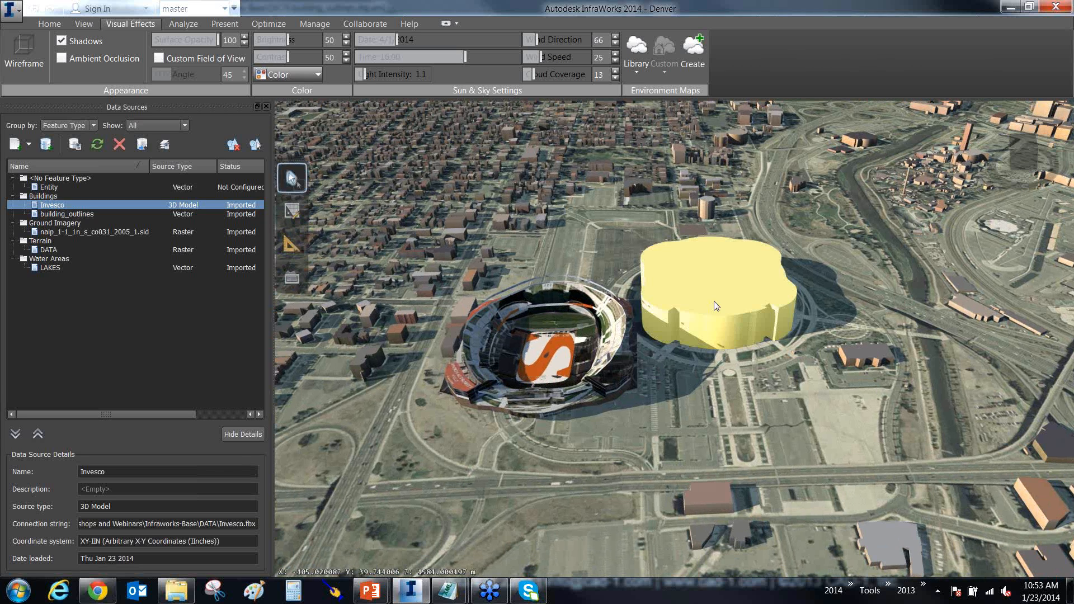
key("Delete")
Step: Inspect the placed Invesco stadium model up close from a lower viewing angle, leaving it unselected
left_click(582, 373)
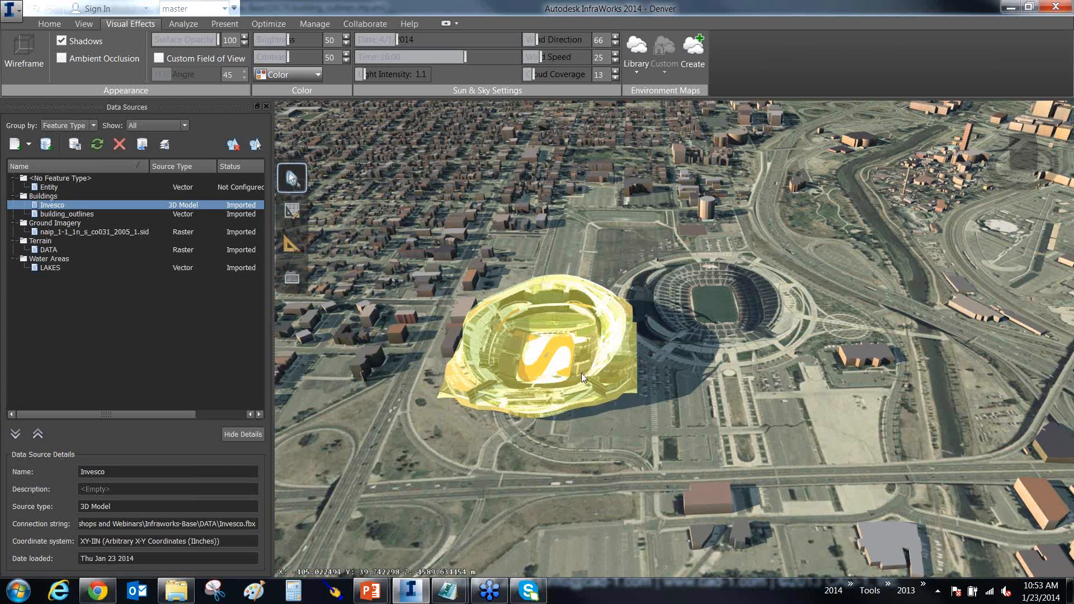
left_click_drag(549, 369, 529, 354)
scroll(561, 368, "up", 4)
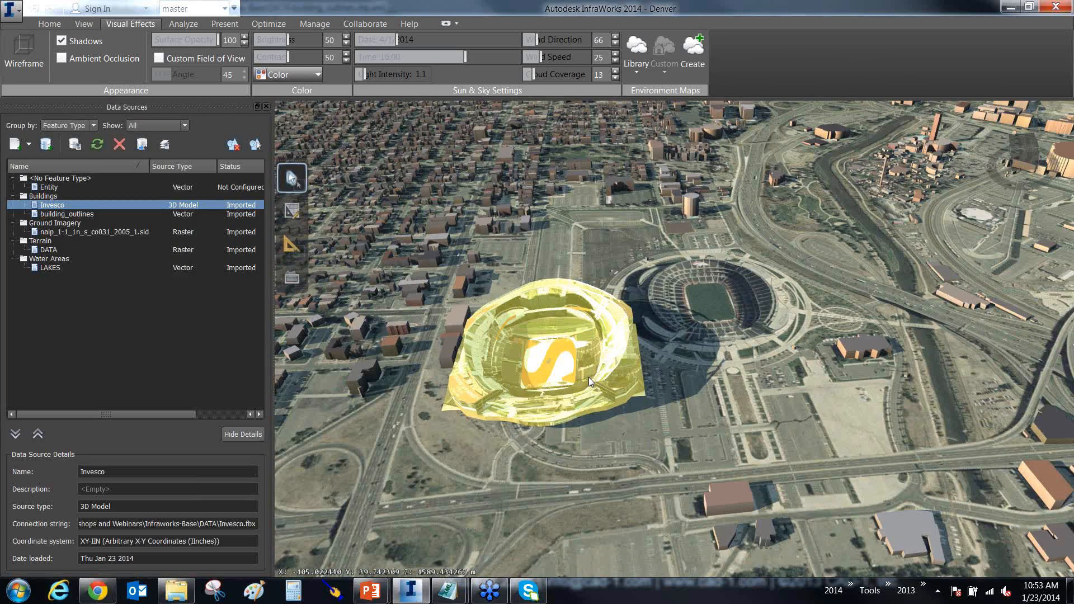
scroll(538, 398, "up", 1)
left_click(655, 511)
scroll(604, 505, "up", 3)
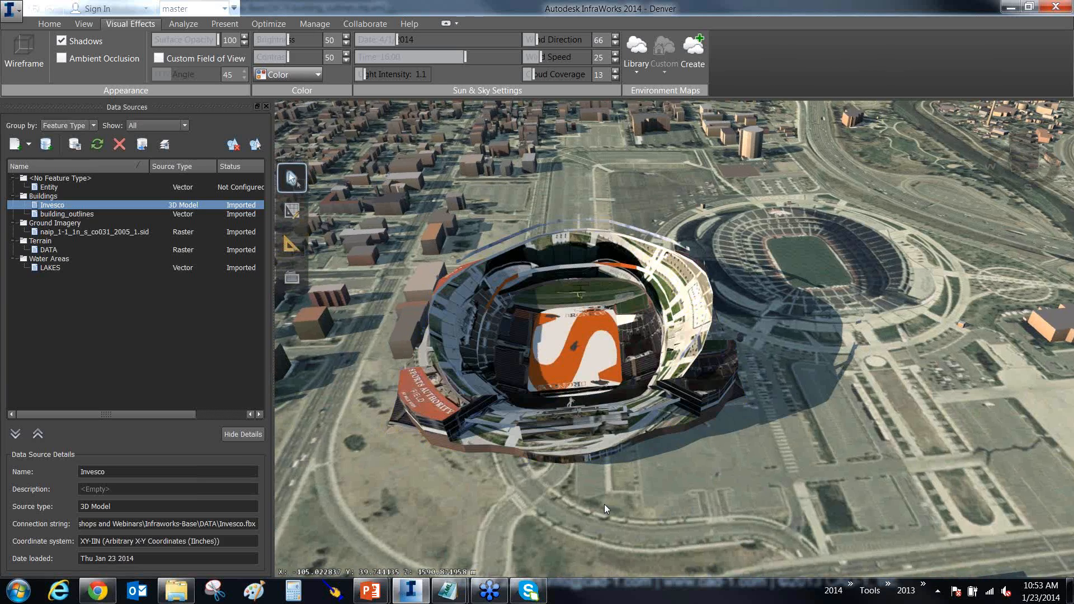
mouse_move(604, 504)
left_mouse_down()
mouse_move(606, 465)
mouse_move(751, 475)
mouse_move(464, 494)
mouse_move(609, 497)
left_mouse_up()
Step: Look for the saved model in the INFRAWORKS folder on drive D: in Windows Explorer, and check InfraWorks' recent documents
left_click(180, 595)
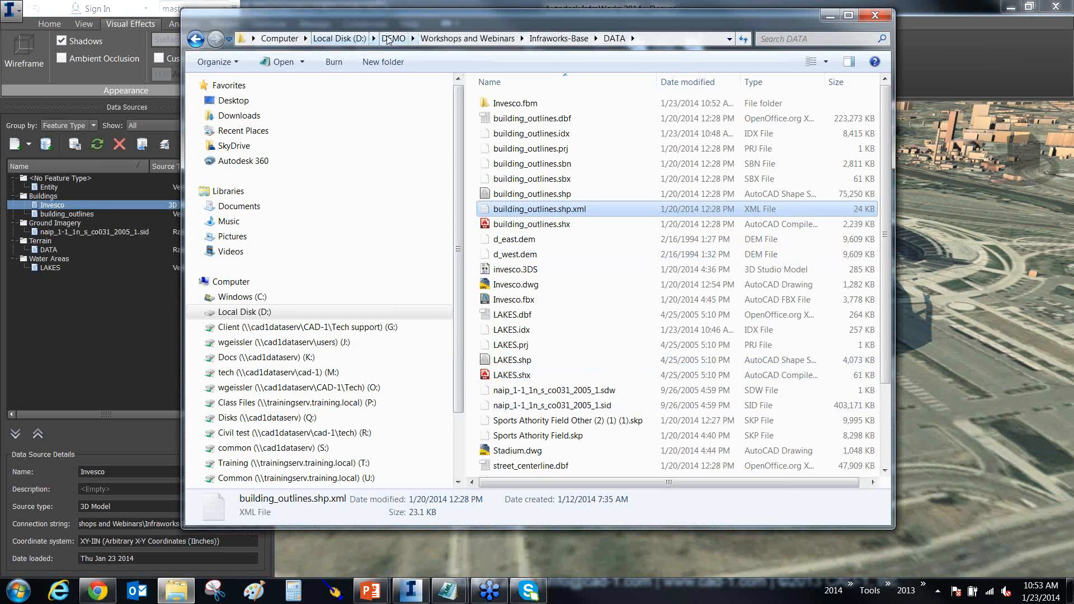
left_click(347, 38)
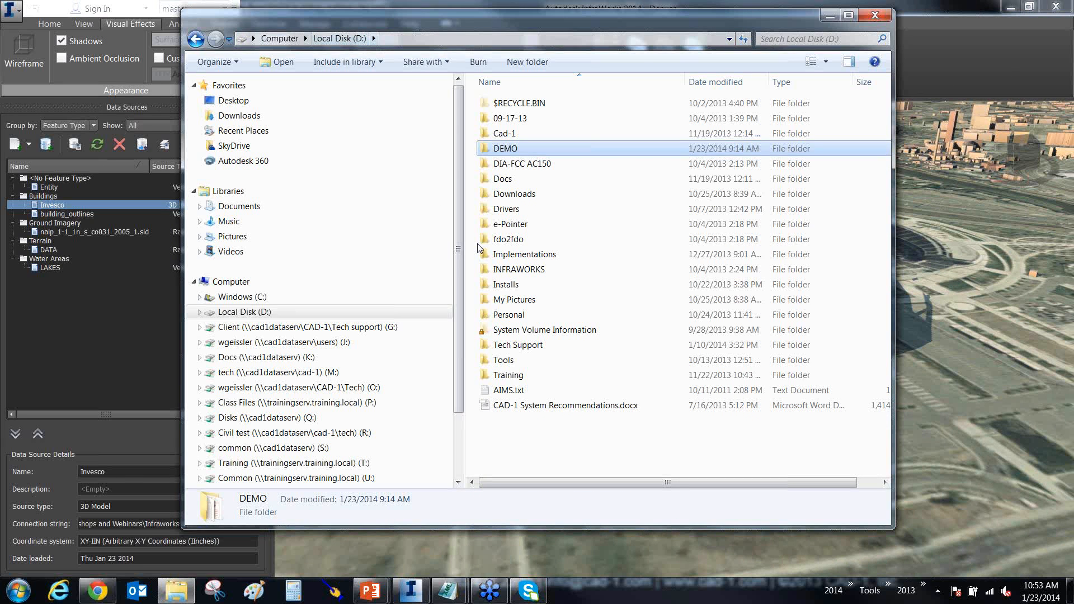
double_click(519, 270)
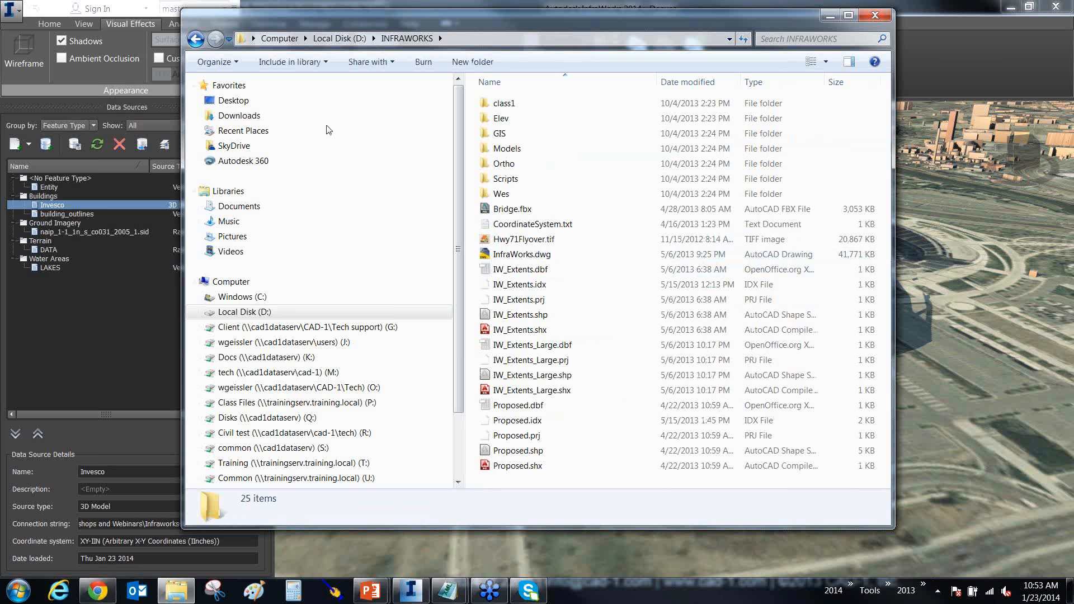
left_click(196, 38)
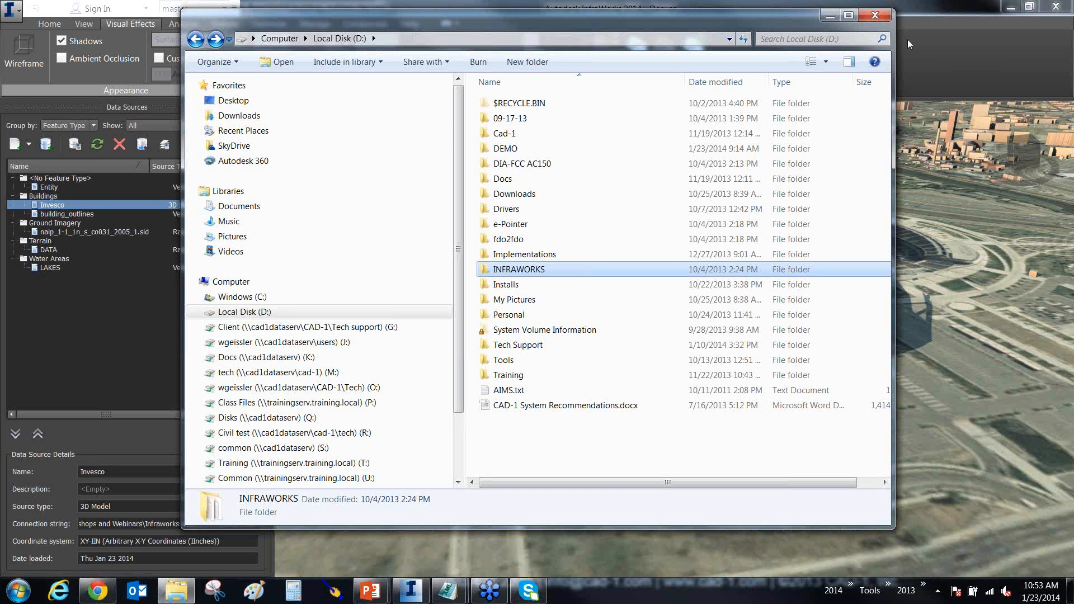
left_click(829, 16)
left_click(11, 10)
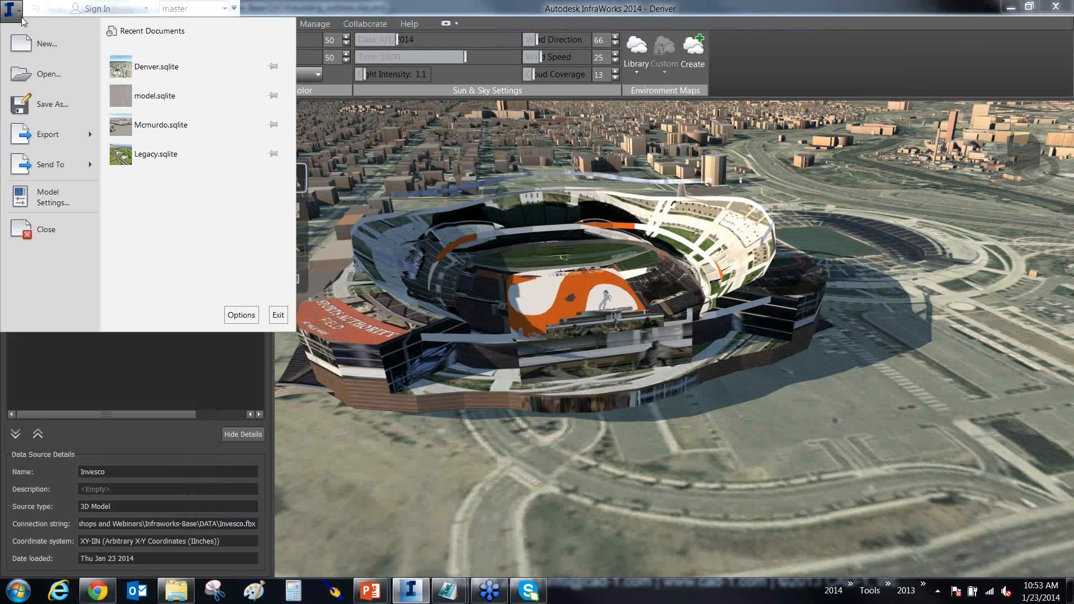
mouse_move(185, 76)
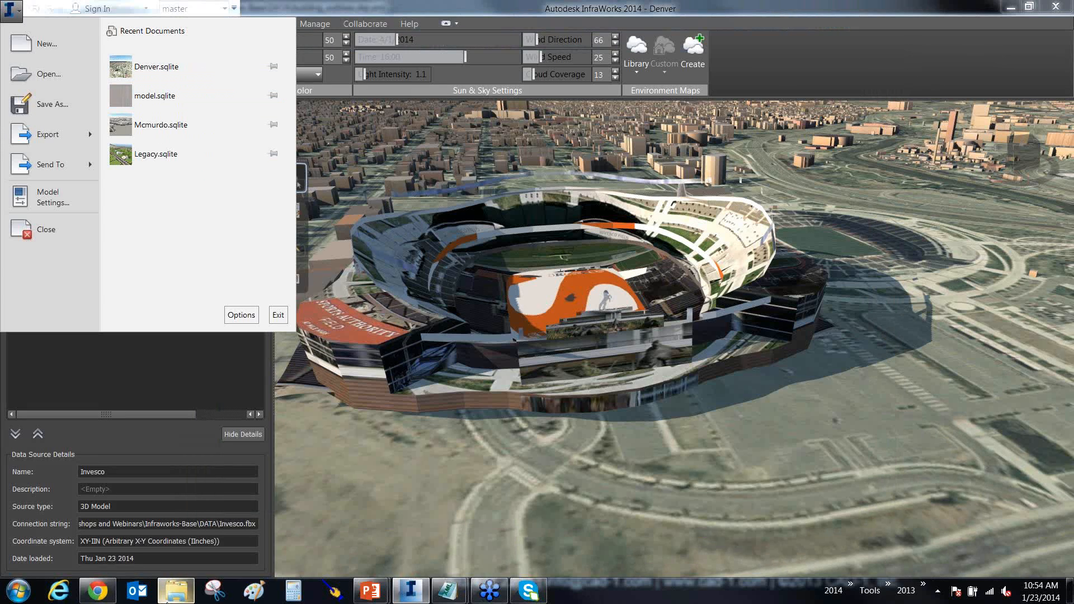
Step: In Windows Explorer, open the Autodesk InfraWorks Models folder in Documents and locate Denver.files and Denver.sqlite
left_click(166, 599)
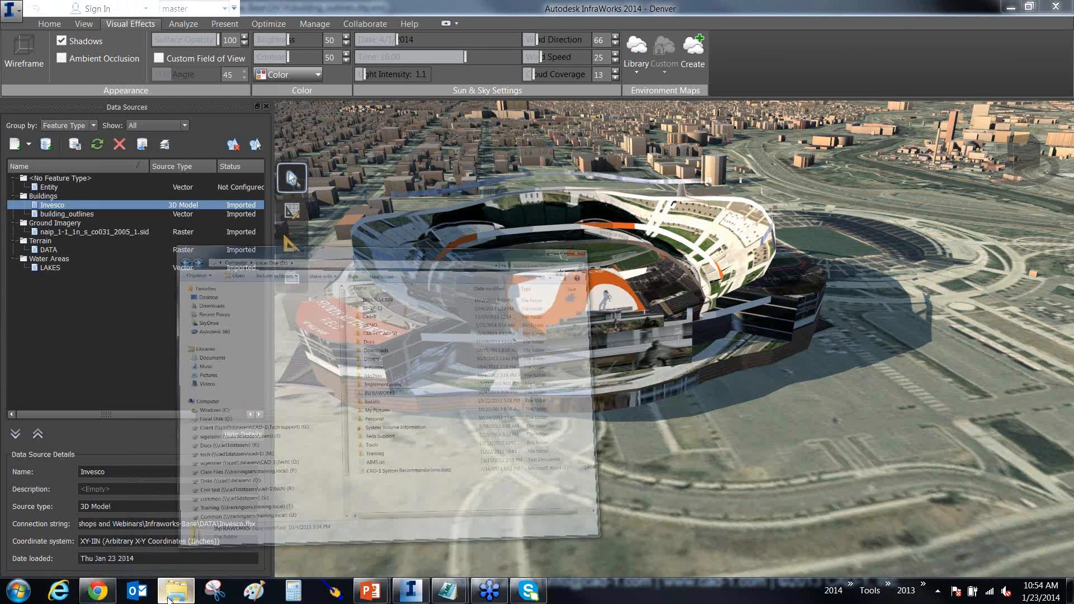
left_click(238, 212)
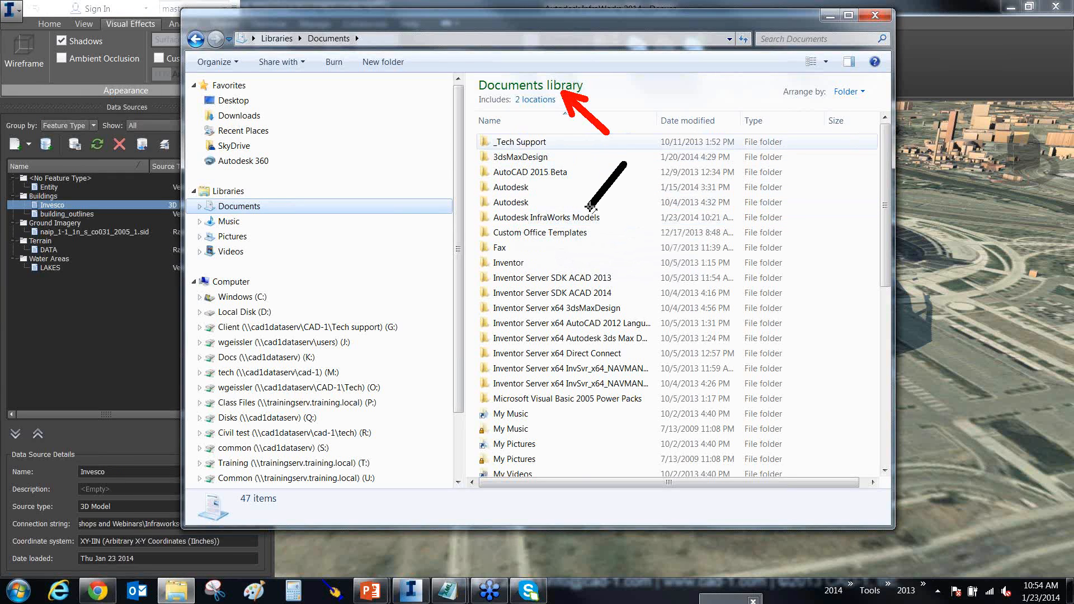
double_click(551, 219)
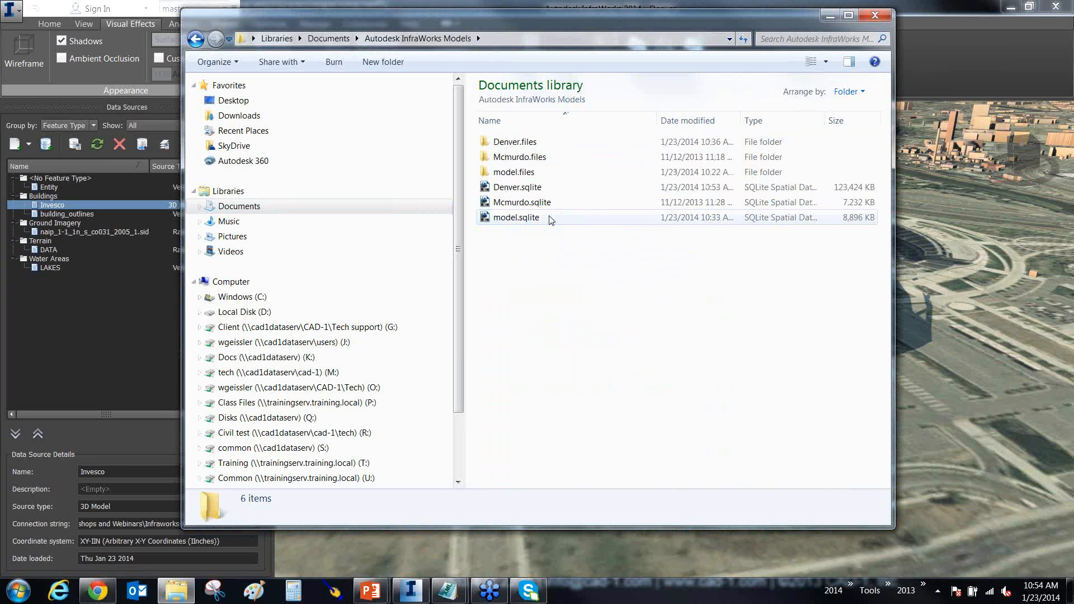
left_click(521, 146)
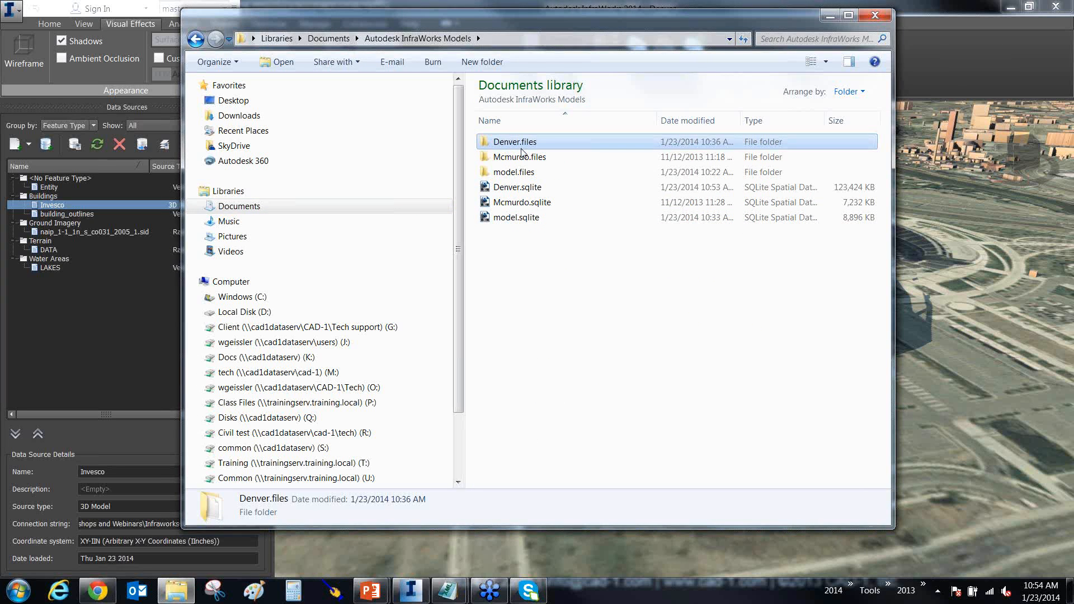
left_click(529, 188)
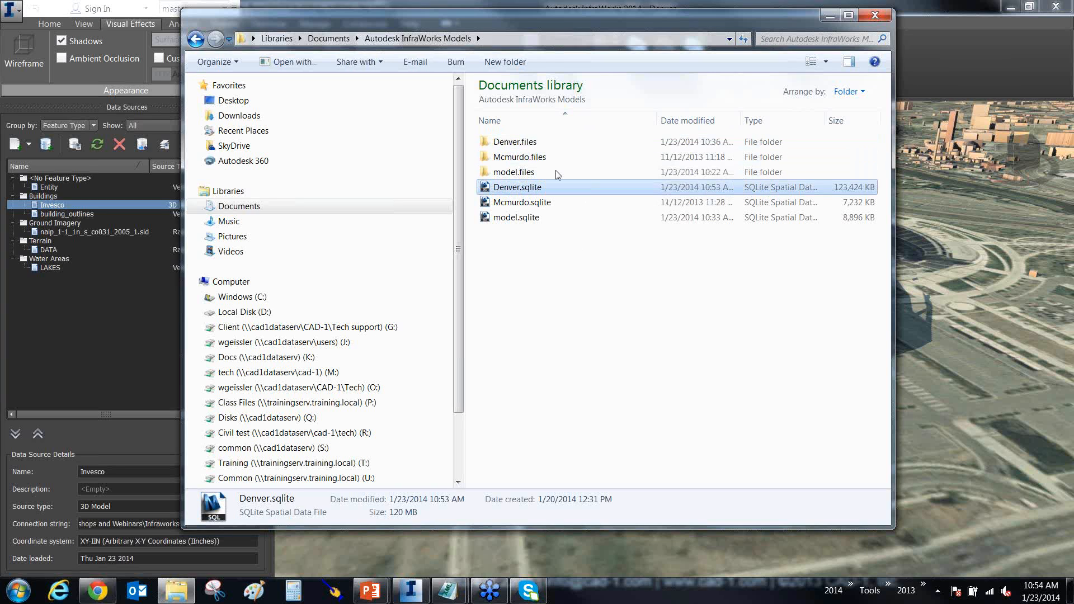
Step: Check the size of the Denver.files folder in its properties, compare it with Denver.sqlite, and return to InfraWorks
left_click(519, 147)
right_click(519, 147)
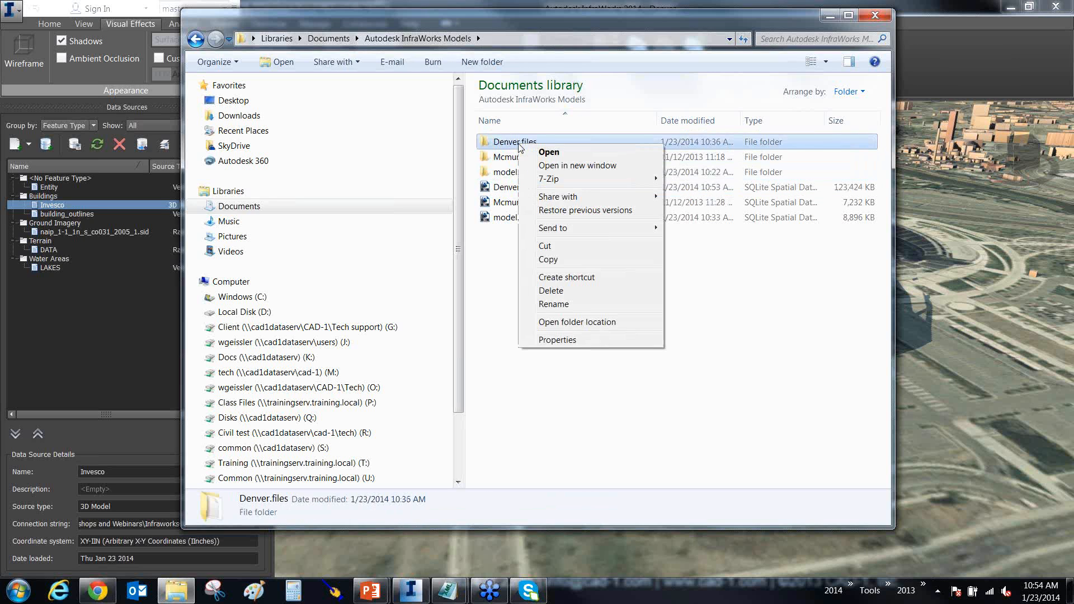
left_click(565, 343)
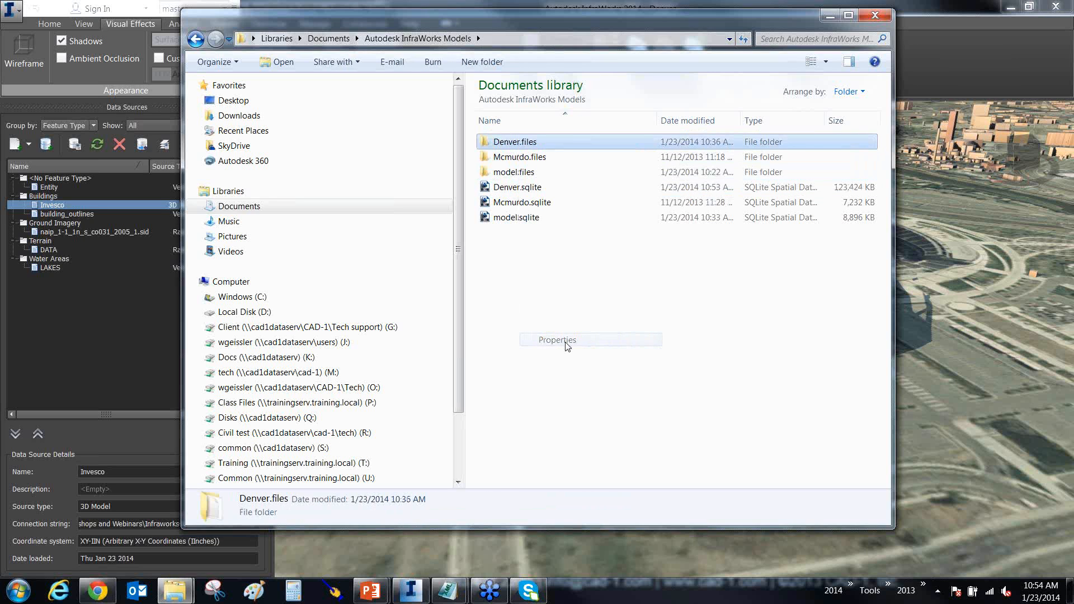
left_click_drag(551, 296, 589, 279)
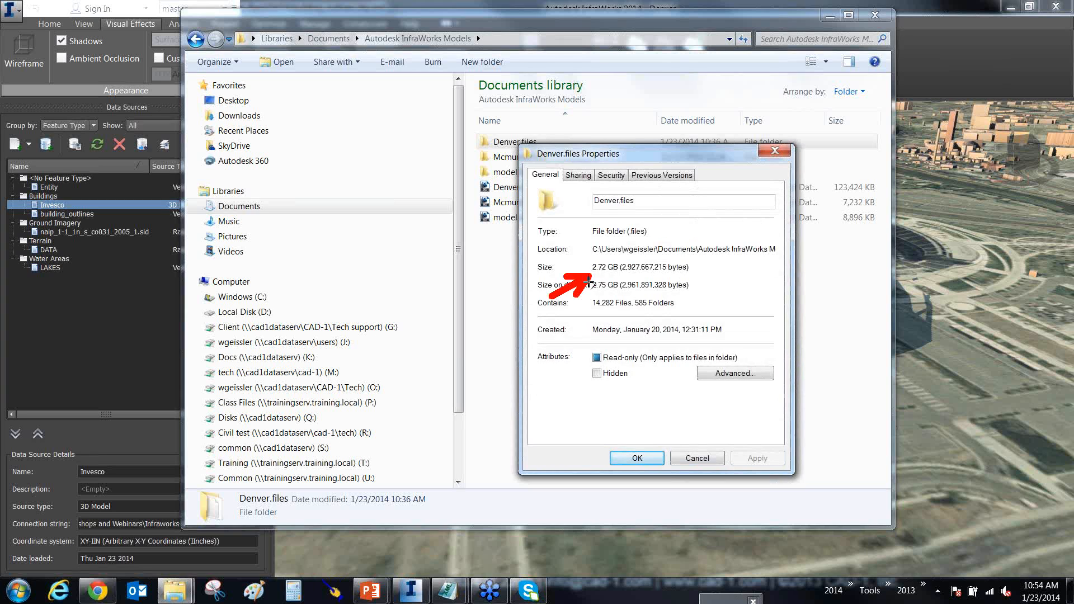
left_click_drag(431, 193, 474, 144)
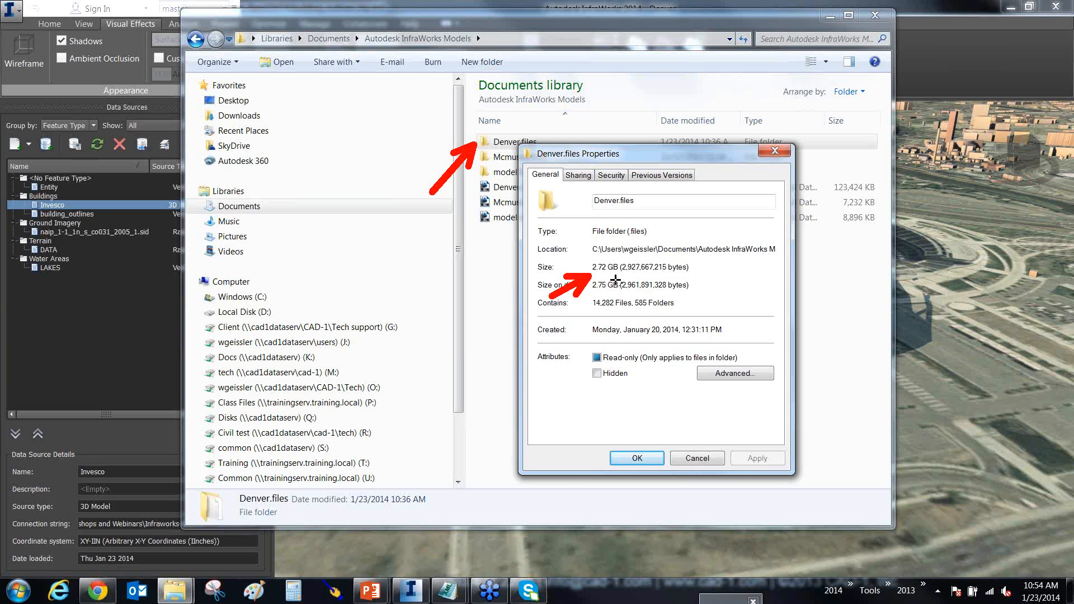
left_click_drag(880, 127, 849, 175)
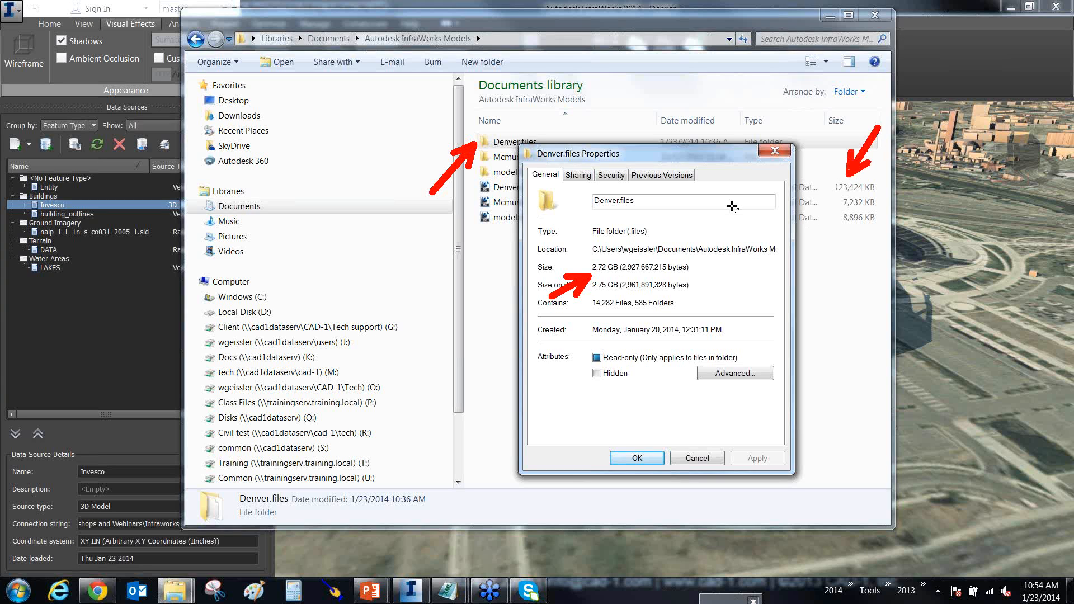
key("Escape")
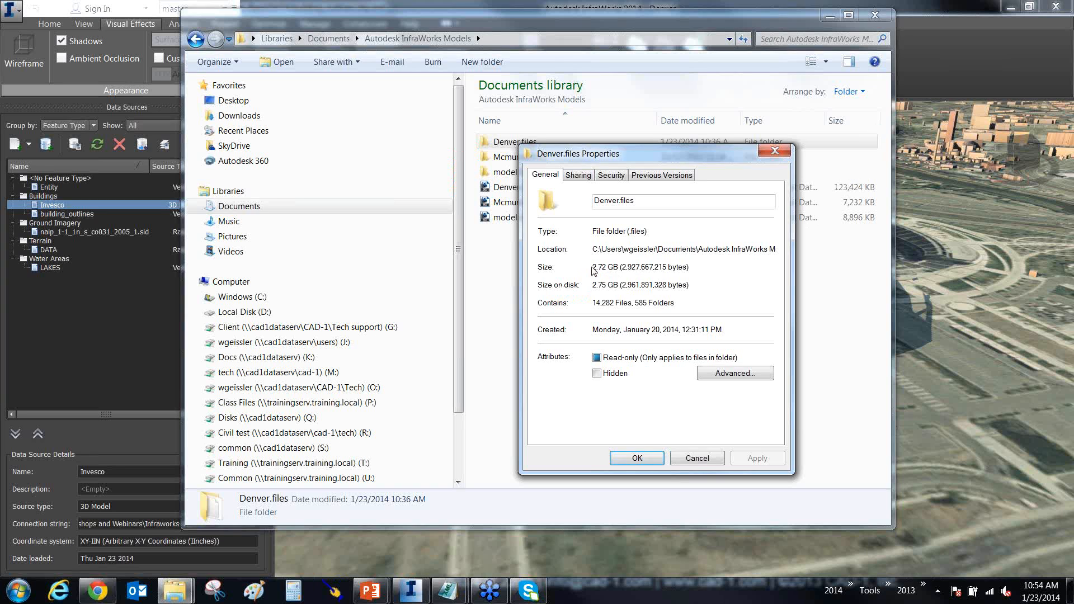
left_click(691, 460)
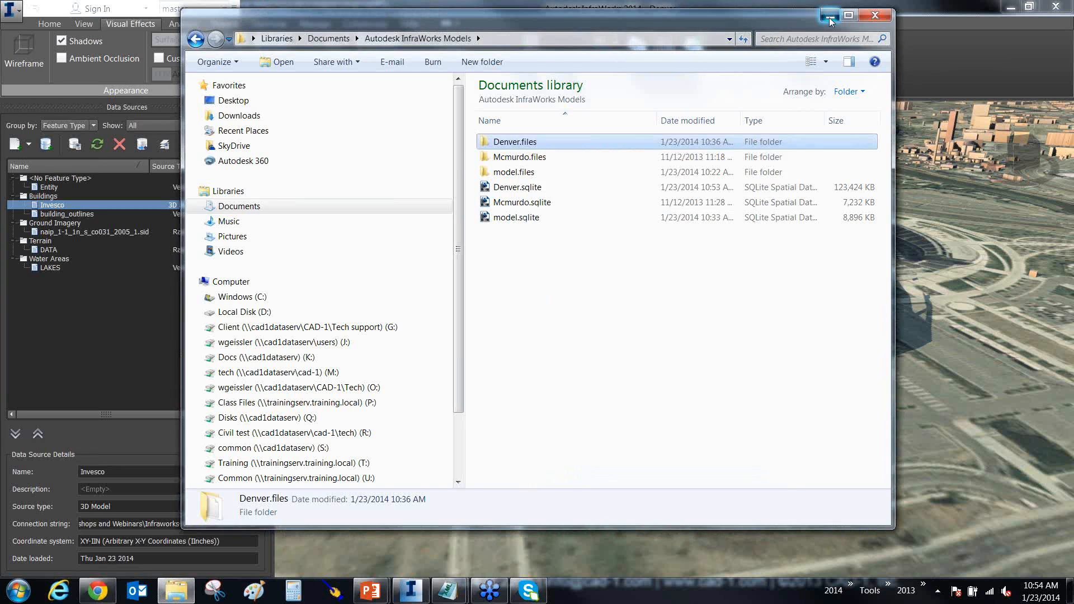
left_click(829, 18)
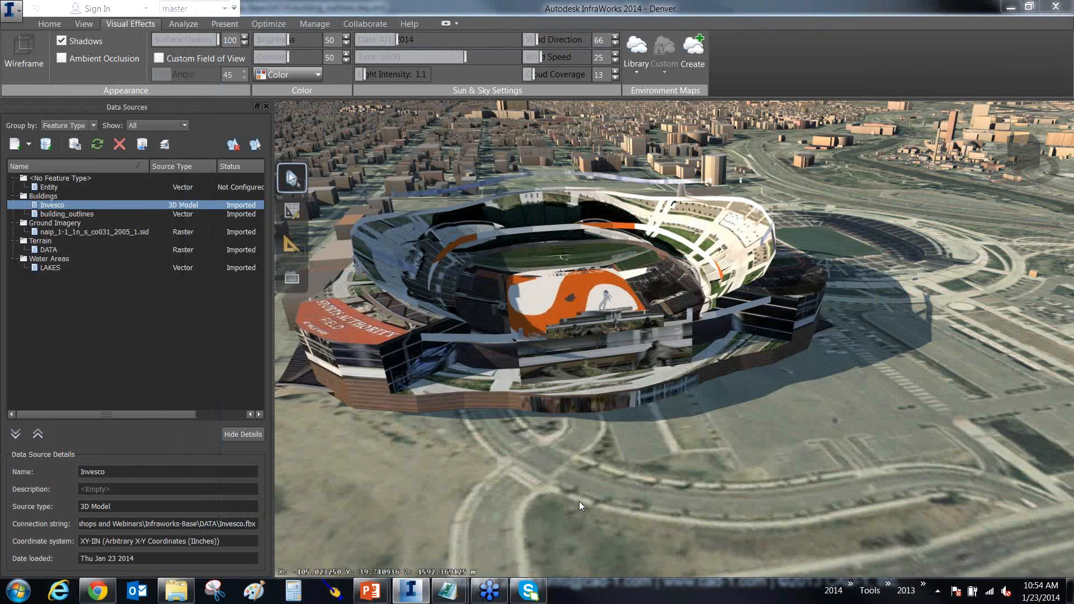
Step: Review the Denver model's coordinate system, extent, terrain and tile generation settings, and close them without making changes
left_click_drag(579, 502, 557, 501)
scroll(552, 486, "down", 2)
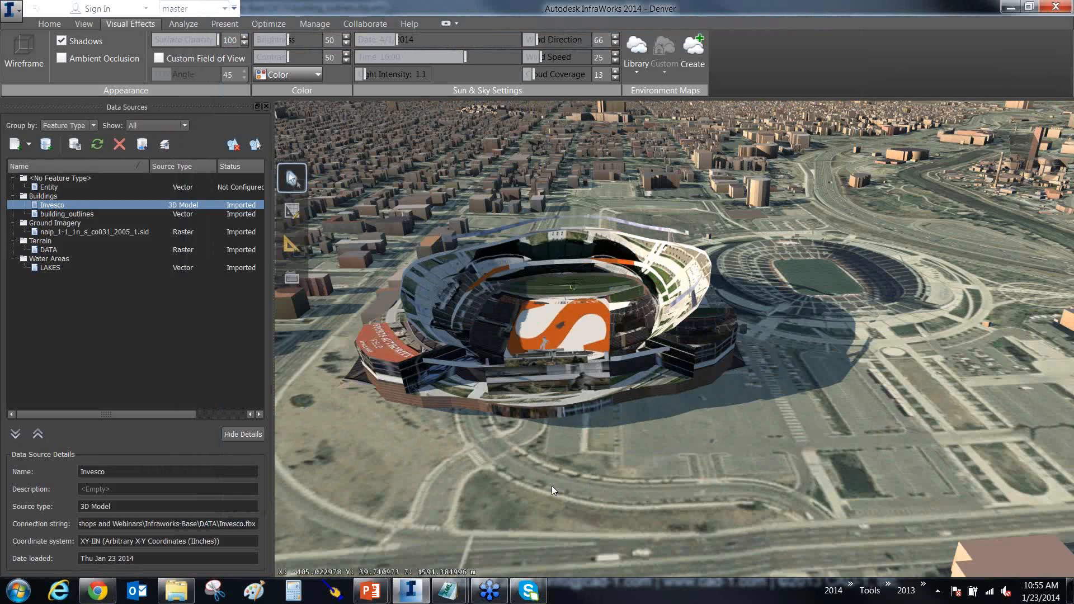
scroll(551, 485, "down", 2)
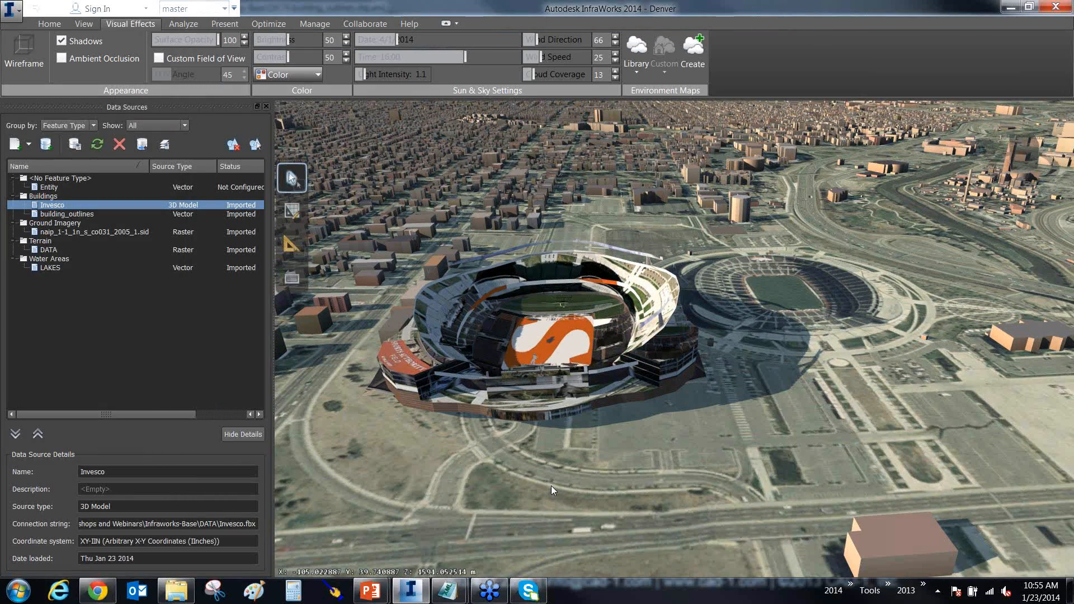
scroll(526, 485, "down", 2)
left_click_drag(525, 485, 752, 294)
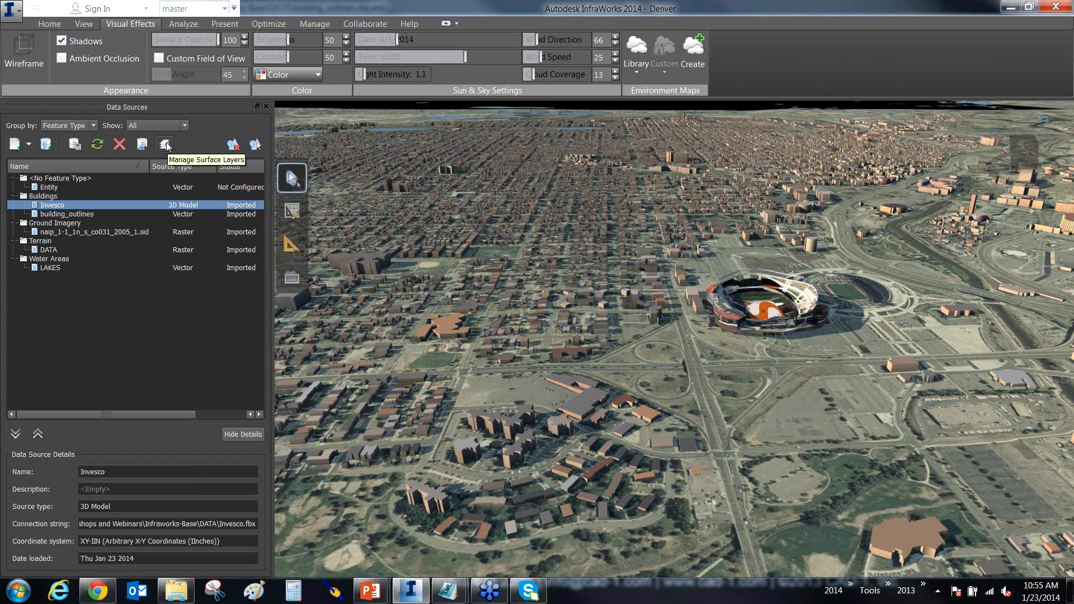
left_click(16, 14)
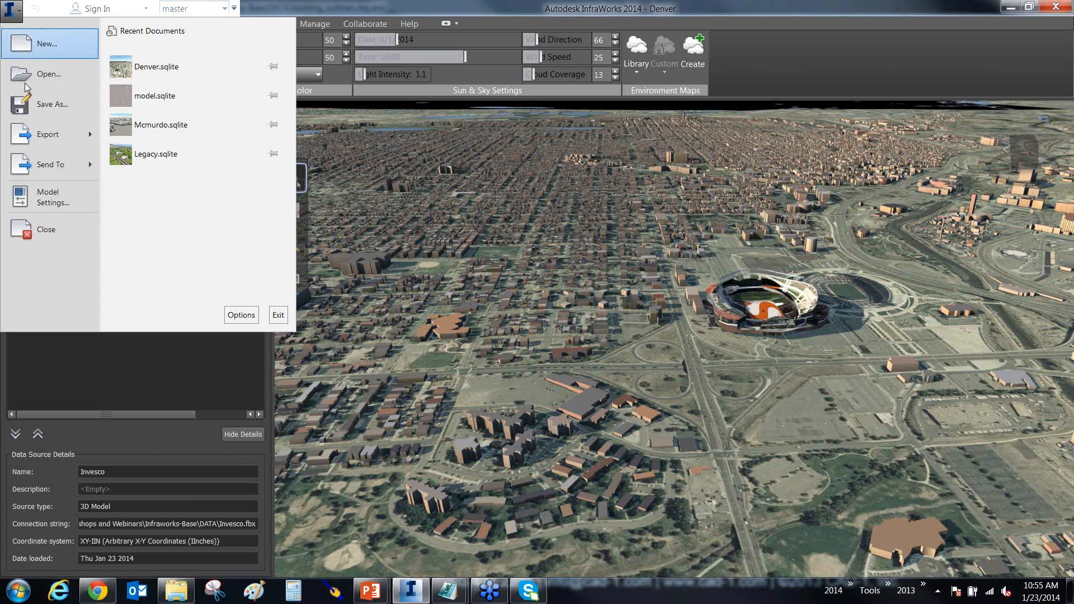
left_click(59, 198)
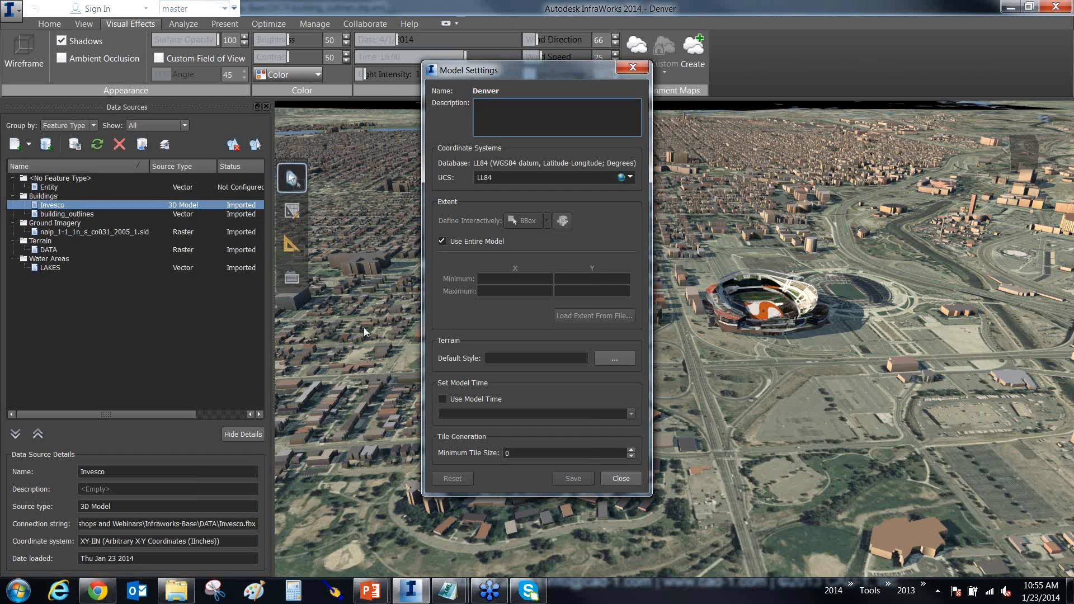
left_click(615, 477)
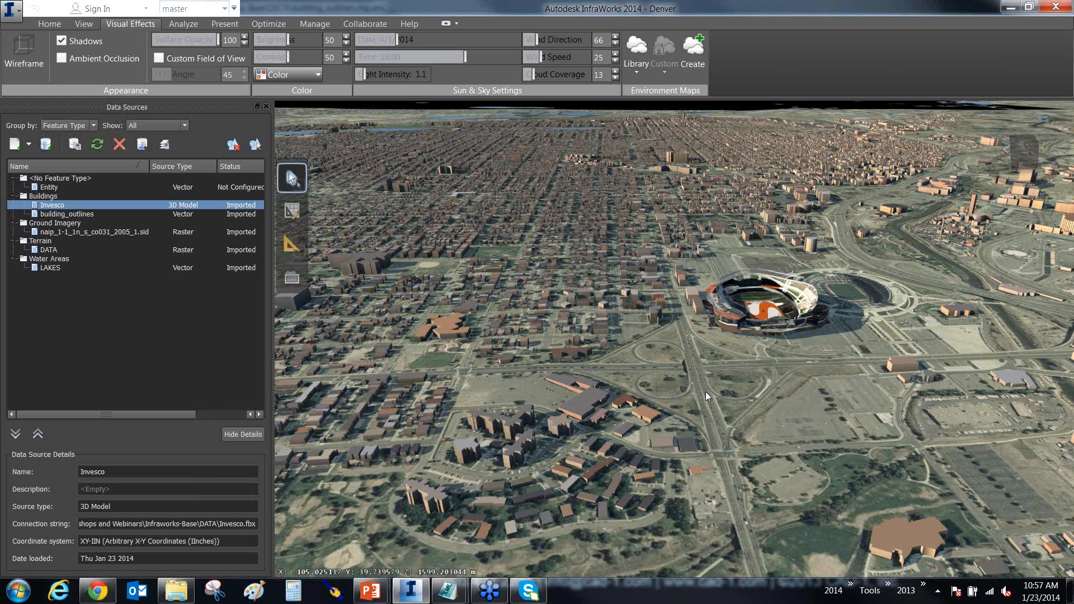
mouse_move(705, 392)
left_mouse_down()
mouse_move(619, 372)
mouse_move(679, 391)
mouse_move(701, 378)
left_mouse_up()
scroll(771, 371, "up", 2)
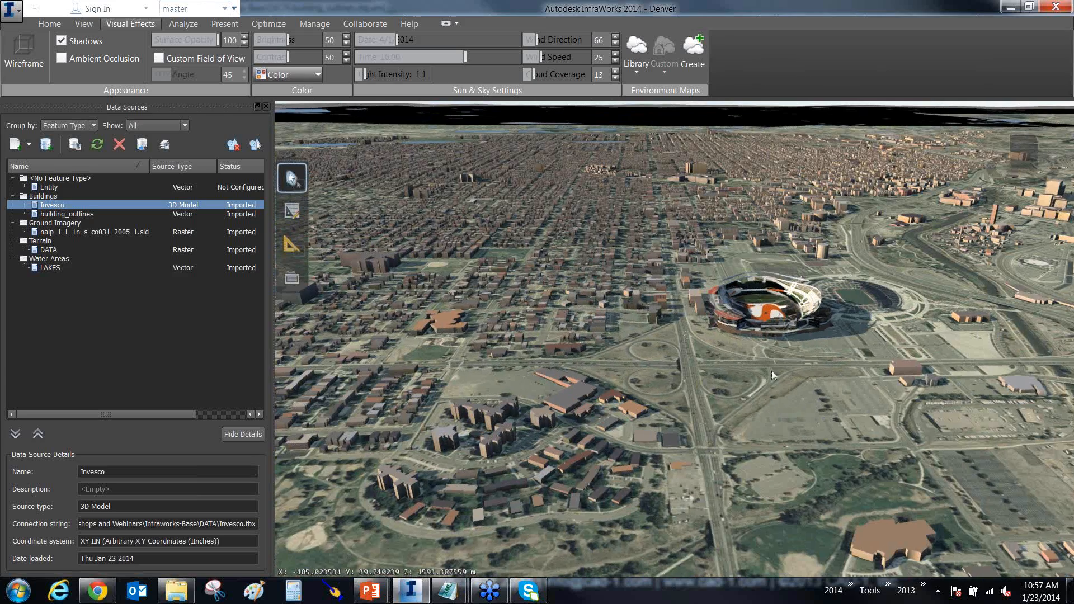
scroll(771, 370, "up", 1)
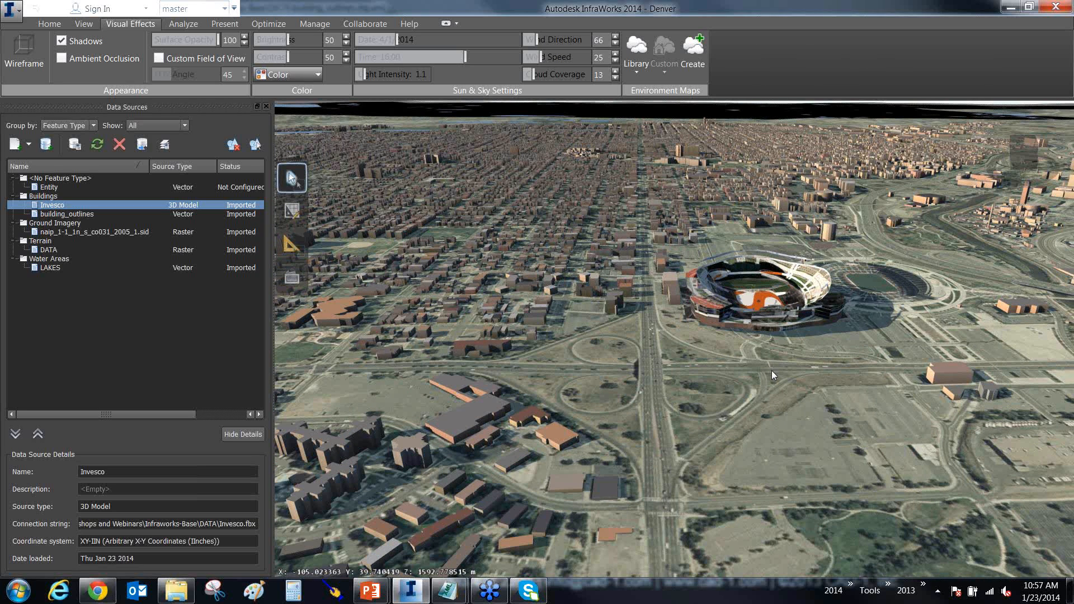
scroll(771, 370, "up", 1)
scroll(771, 371, "up", 1)
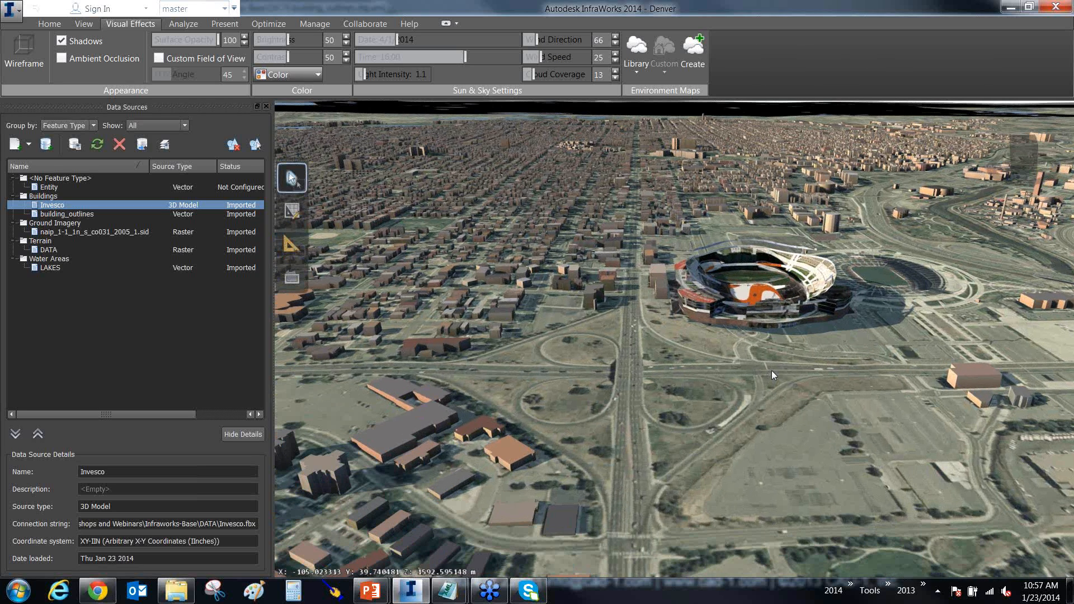
scroll(770, 371, "down", 1)
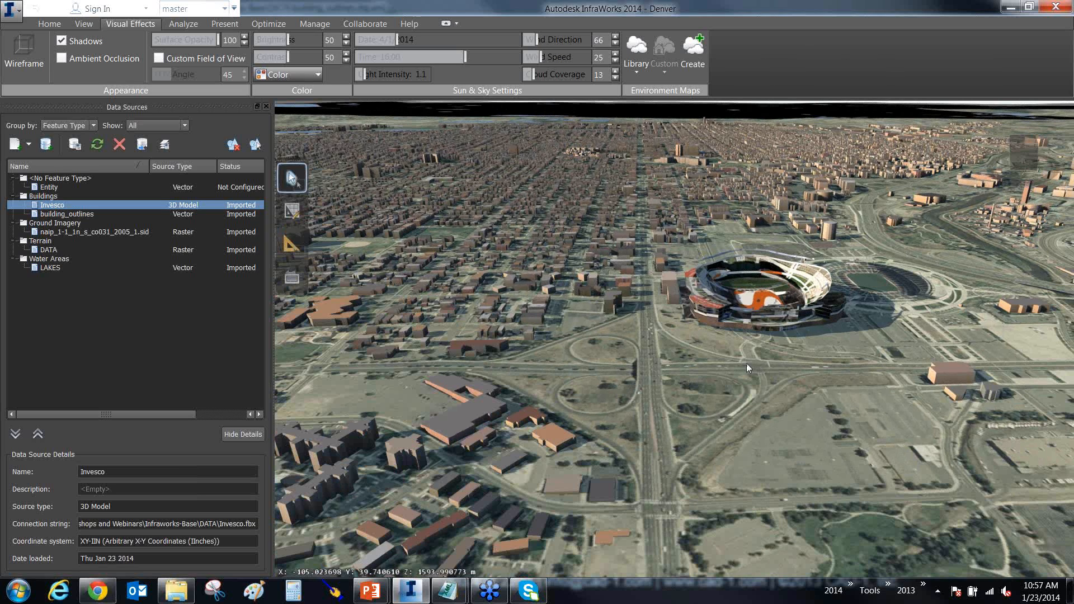
Step: Review the Use Entire Model extent option in the Denver model settings and close them without making changes
left_click(13, 18)
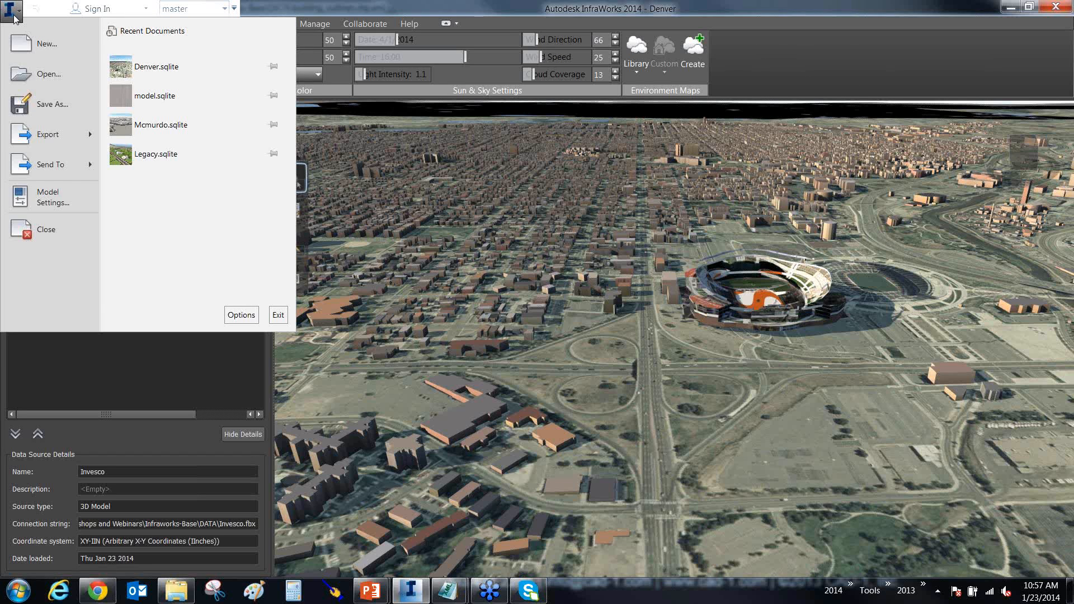
left_click(48, 192)
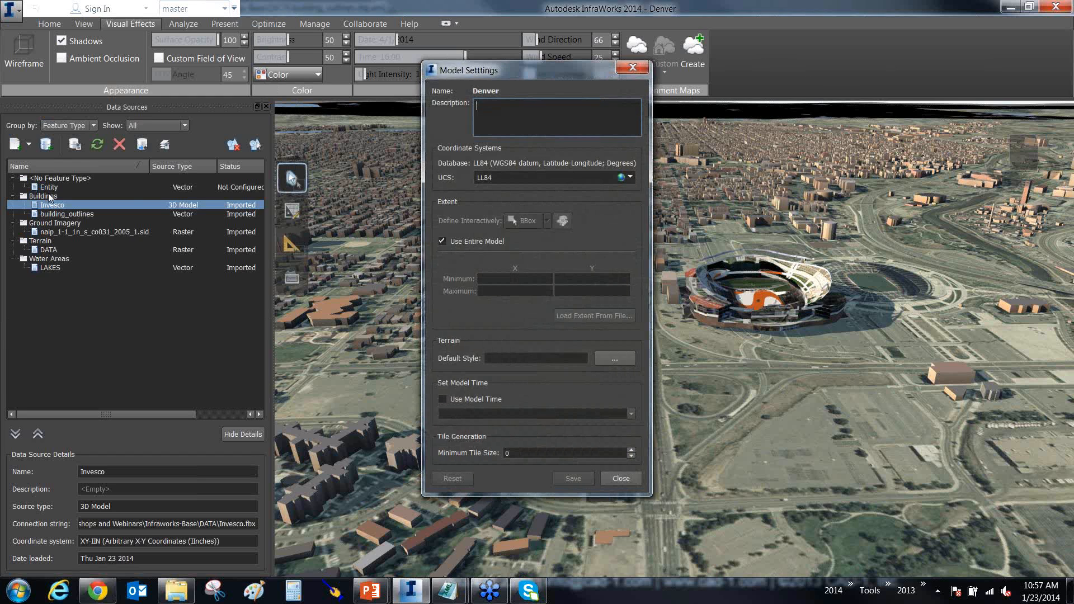
left_click_drag(600, 236, 520, 240)
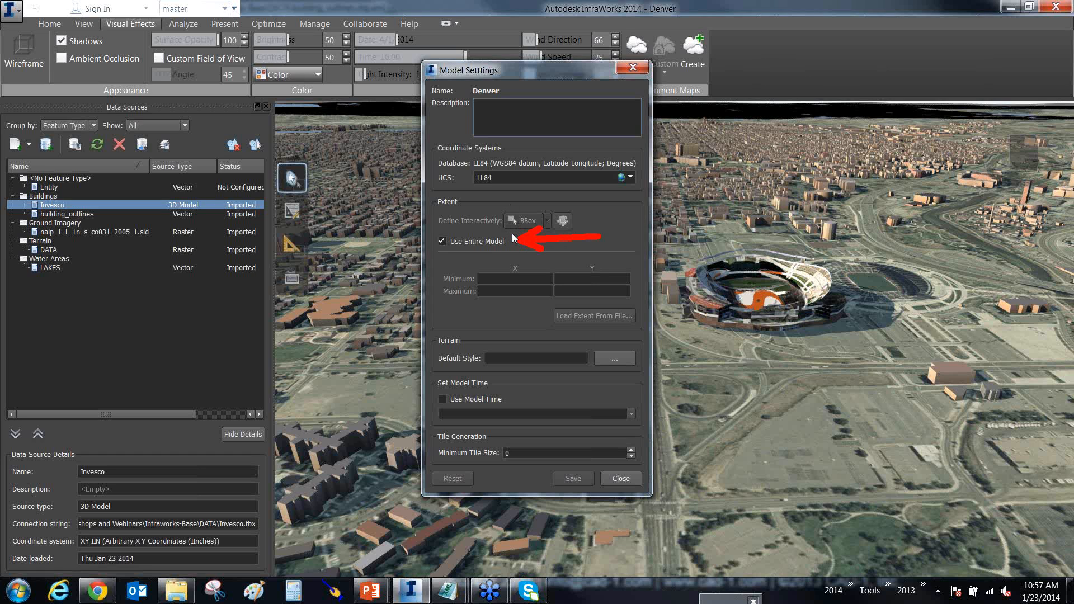
key("Escape")
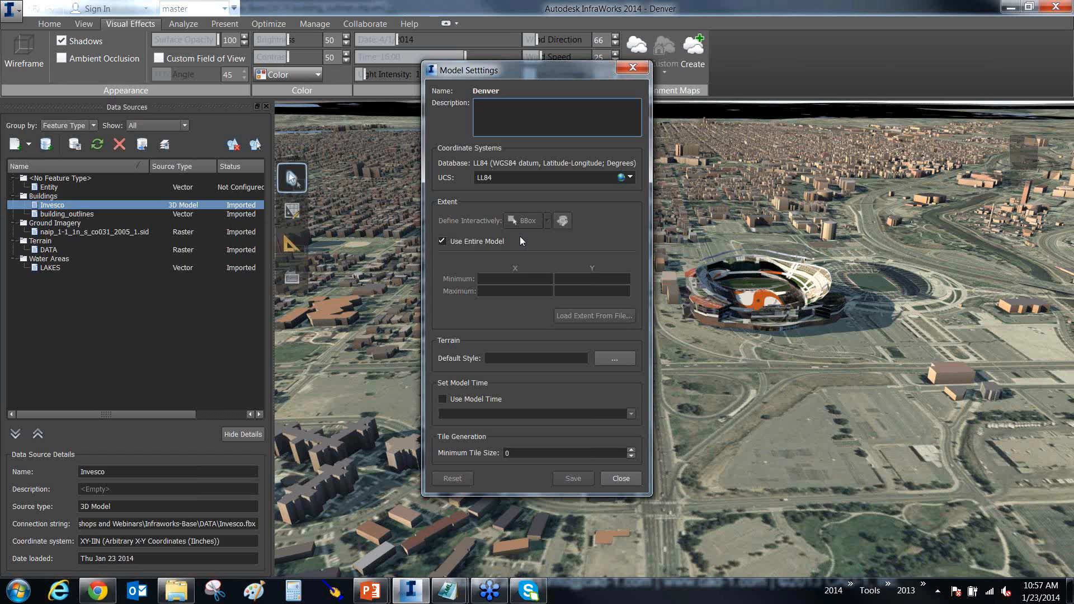
left_click(619, 478)
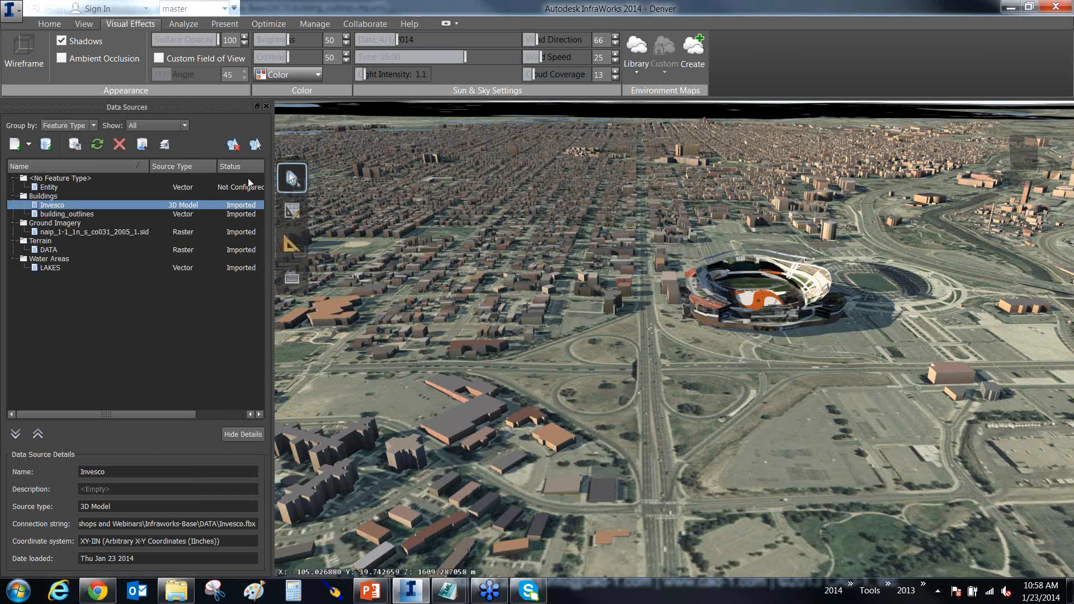
Step: Locate the Lock Above Terrain option among the camera navigation tools and check the view around the stadium with it
left_click(84, 24)
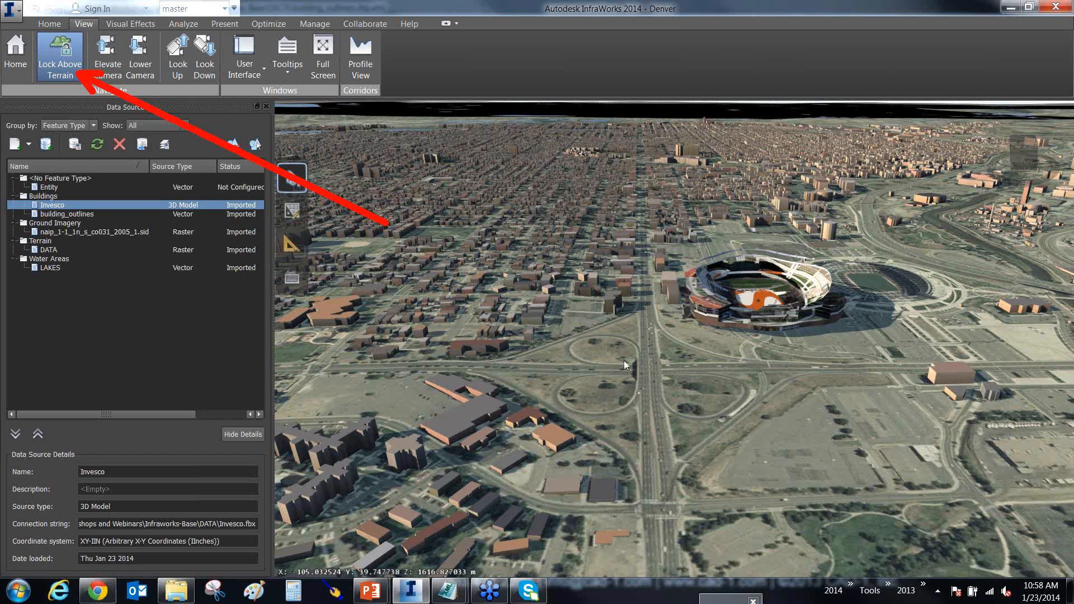
left_click_drag(639, 472, 681, 417)
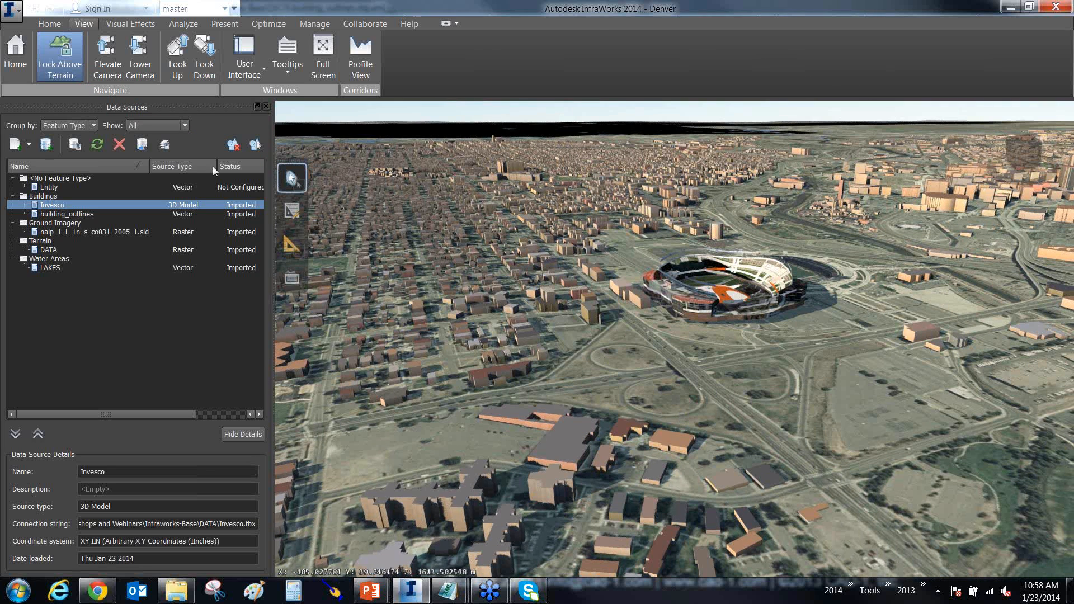
left_click(68, 74)
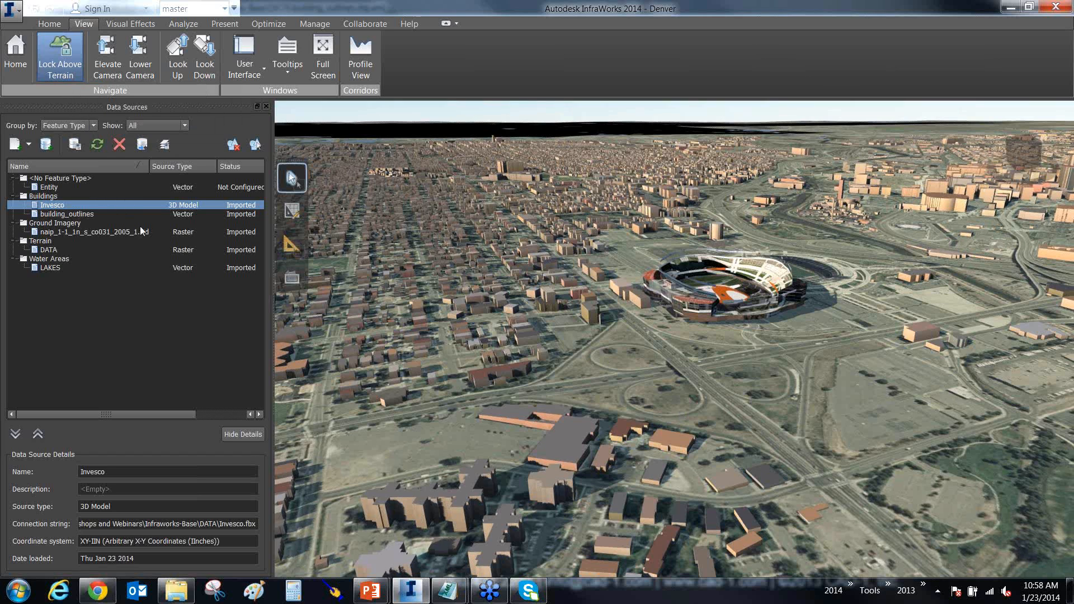
Step: Examine the order and visibility of the ground imagery and terrain surface layers in Manage Surface Layers, and cancel without changes
left_click_drag(148, 239, 163, 160)
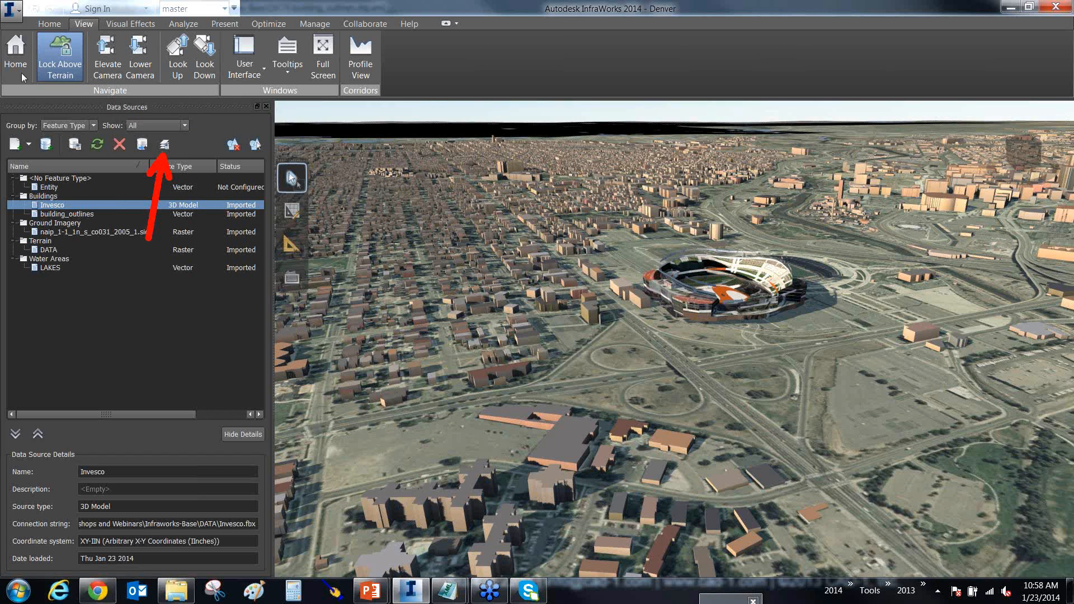
key("Escape")
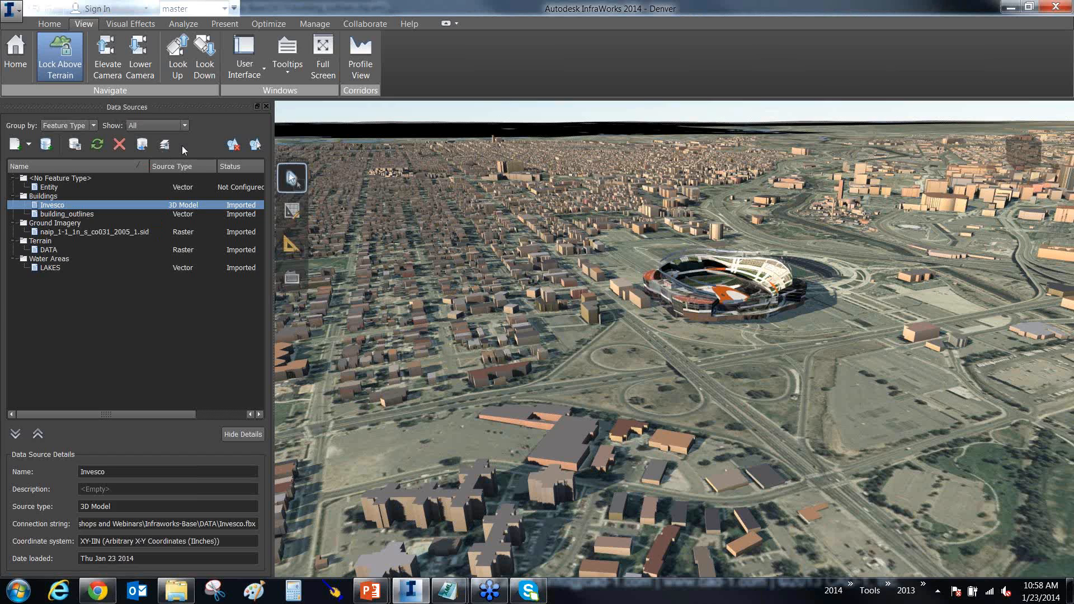
left_click(165, 146)
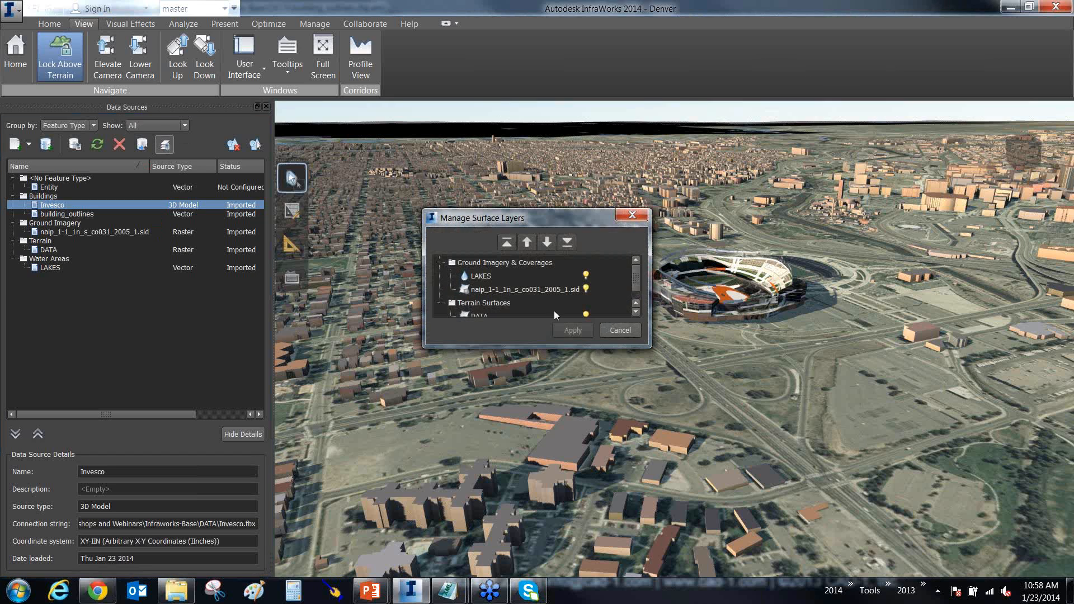
left_click_drag(558, 356, 559, 447)
key("ctrl+2")
left_click_drag(647, 386, 552, 317, "ctrl+shift")
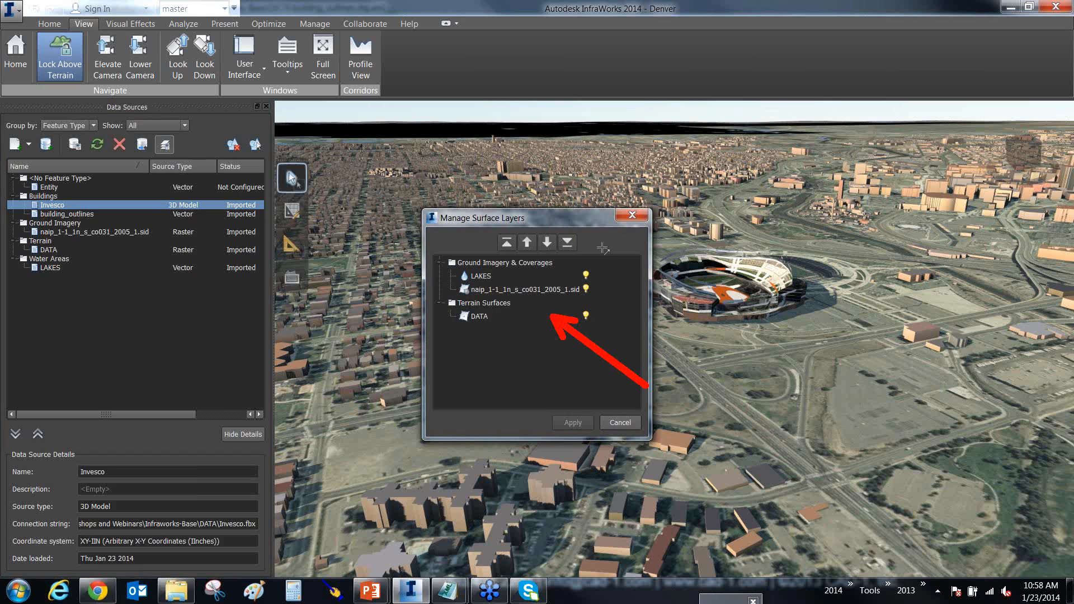
left_click_drag(638, 241, 591, 241)
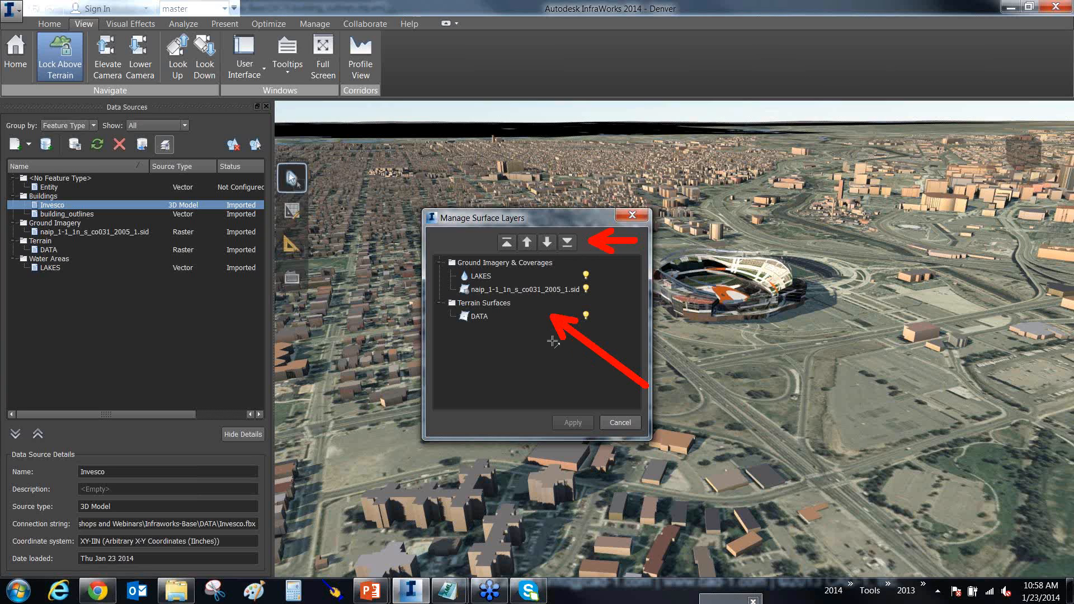
key("Escape")
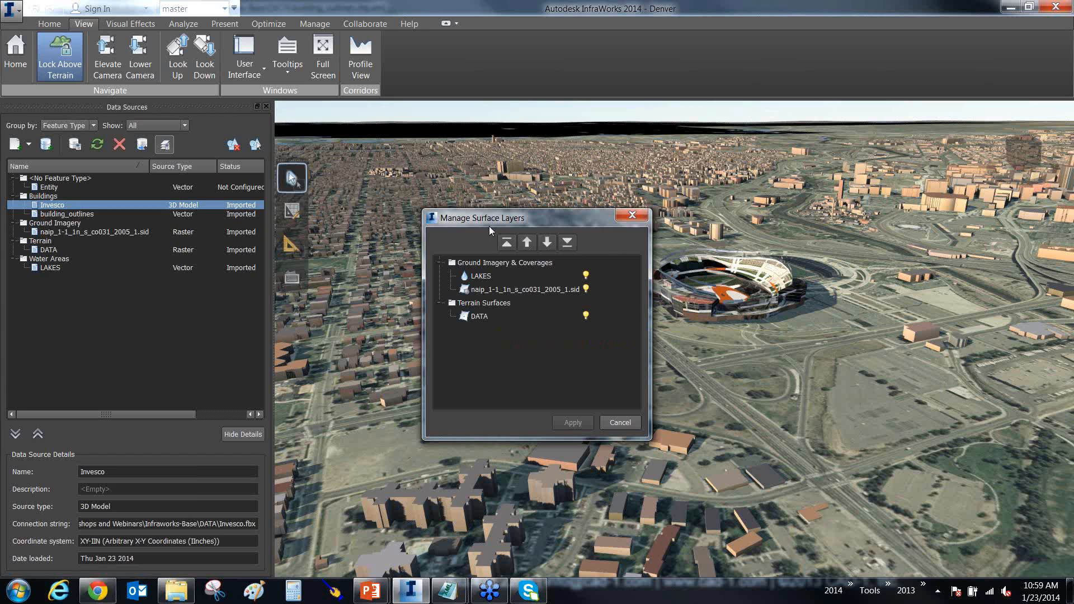
left_click(619, 423)
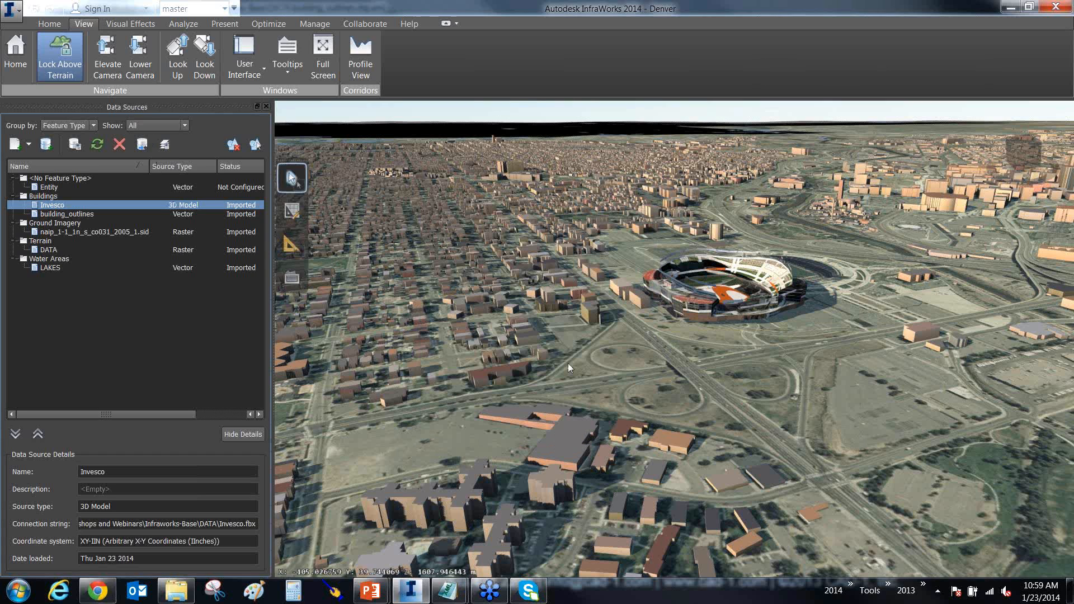
left_click_drag(568, 364, 586, 366)
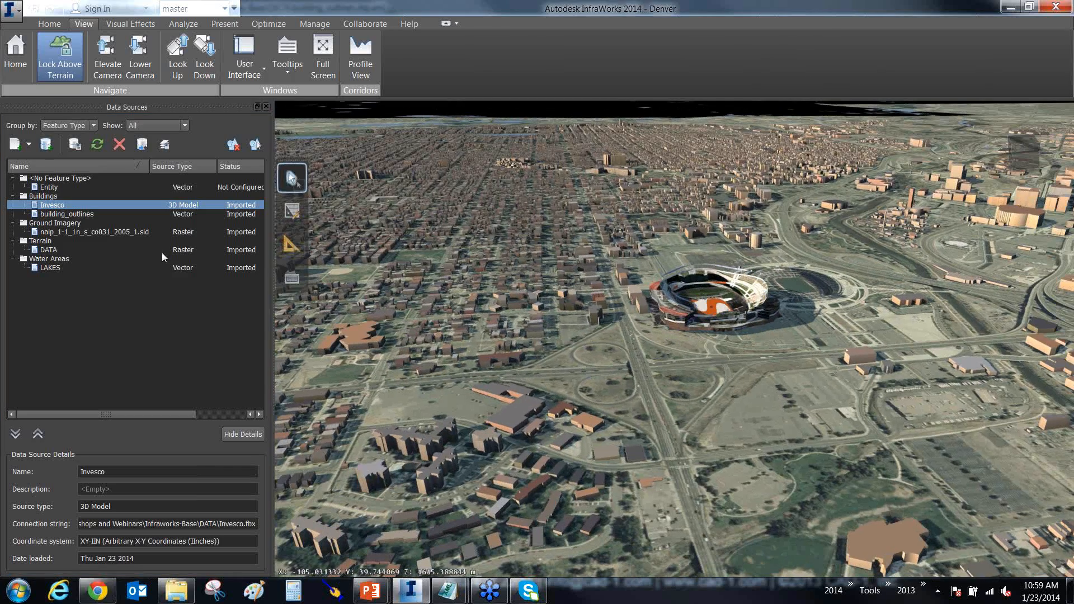
right_click(86, 206)
left_click(76, 317)
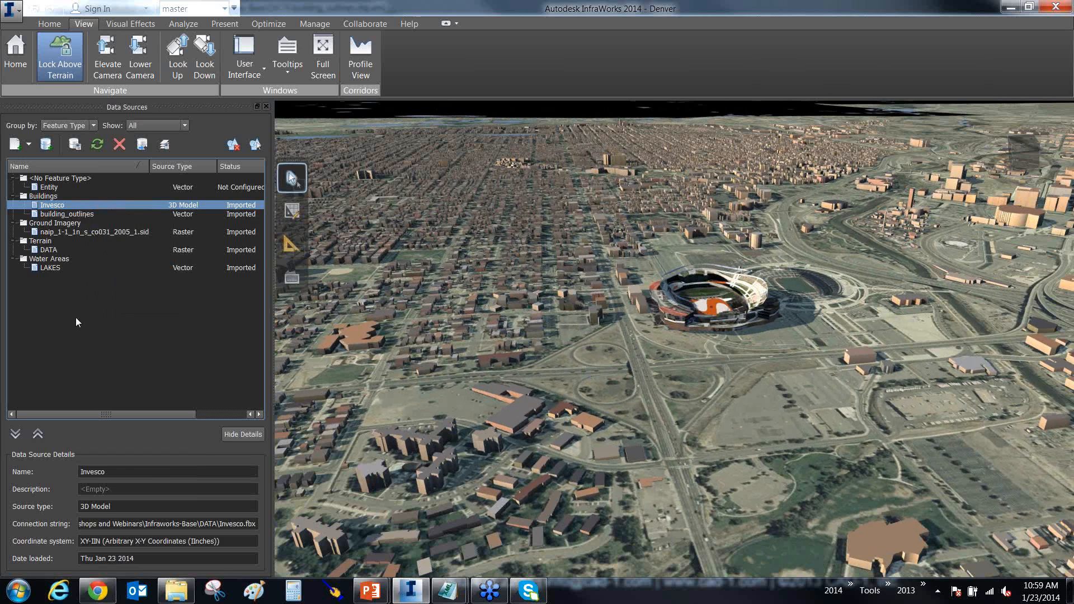
right_click(63, 232)
left_click(48, 334)
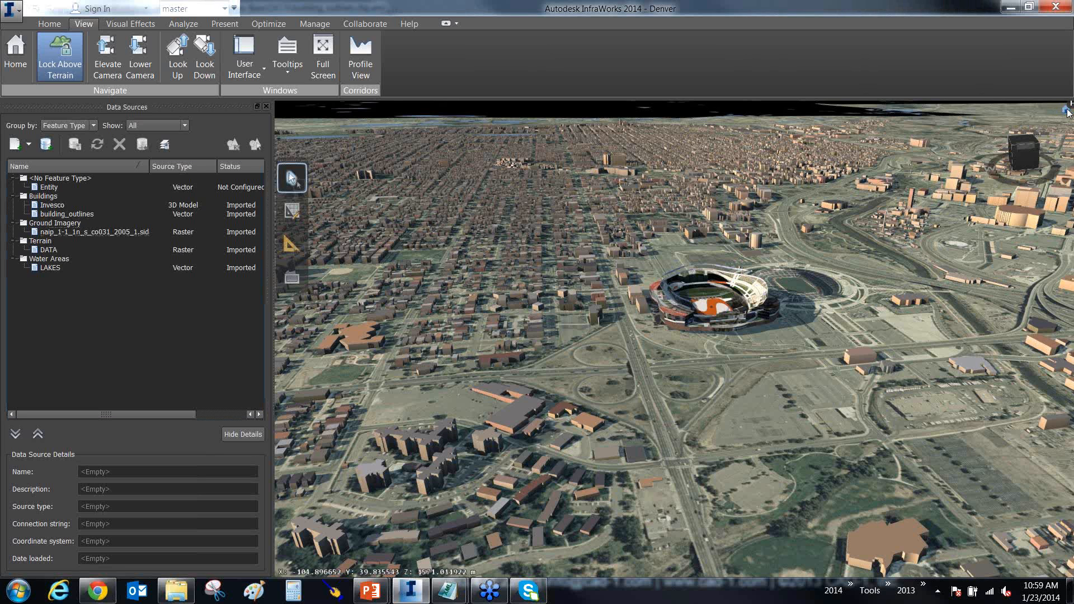
Step: Go to the existing home view, frame a closer tilted view over the Denver imagery, and set it as the new home view
left_click(1067, 112)
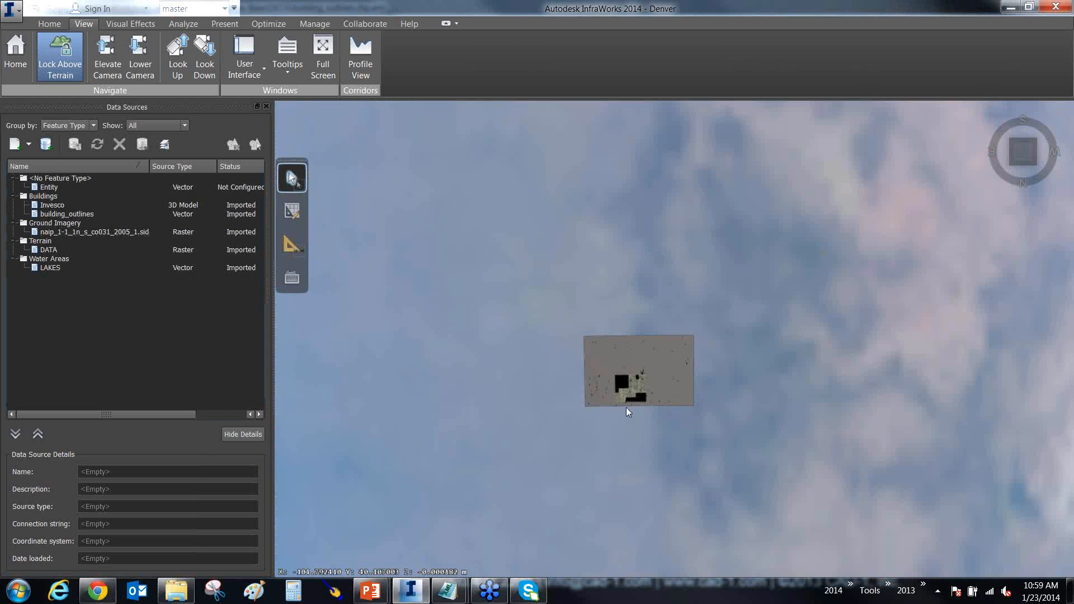
scroll(625, 405, "up", 3)
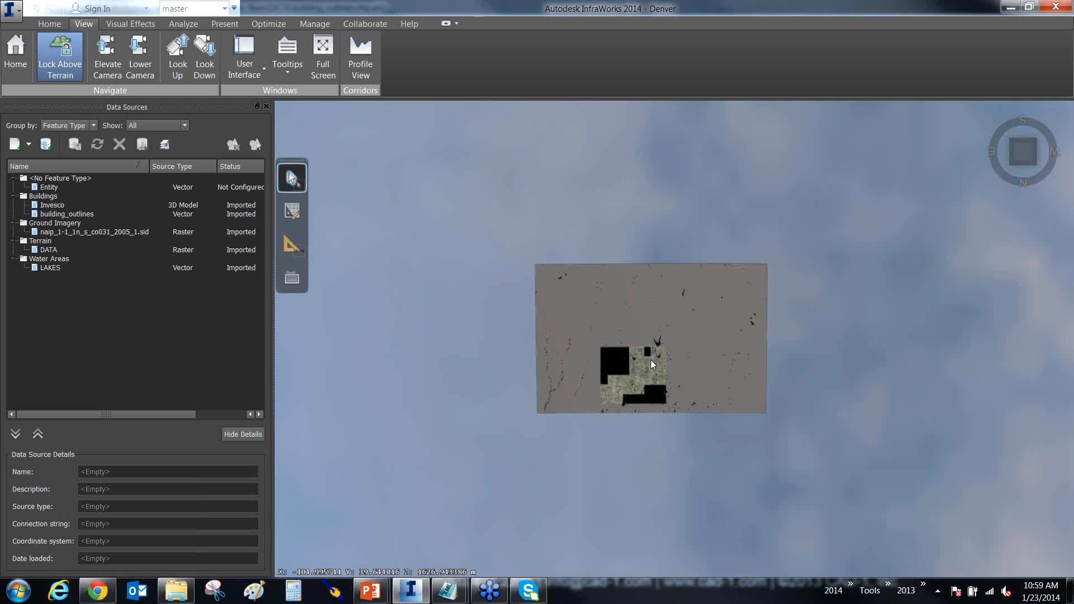
scroll(637, 394, "up", 6)
left_click_drag(628, 395, 899, 296)
scroll(610, 413, "up", 5)
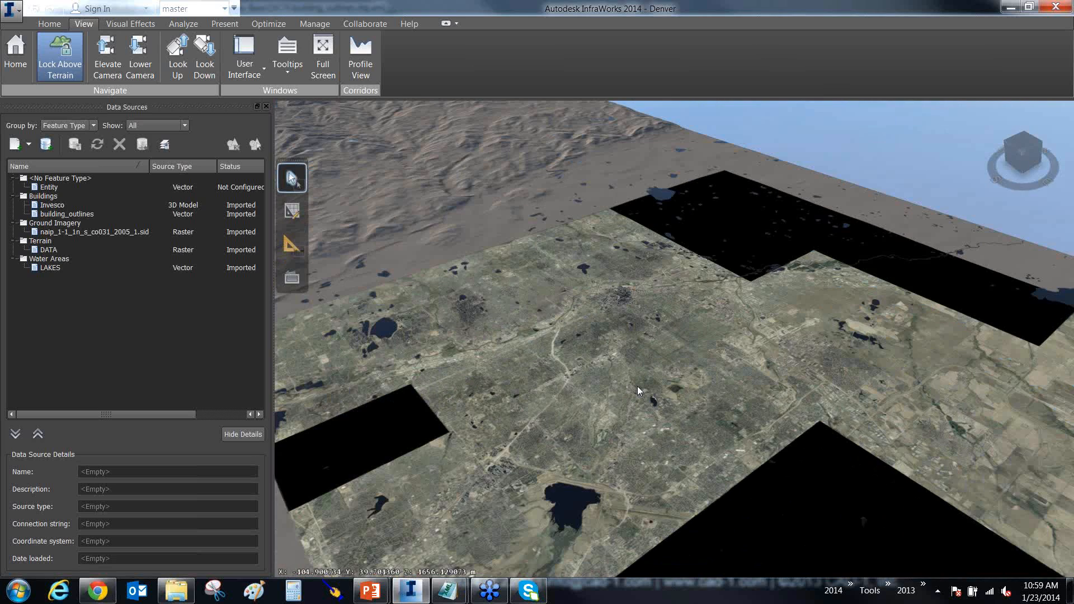
scroll(637, 386, "up", 5)
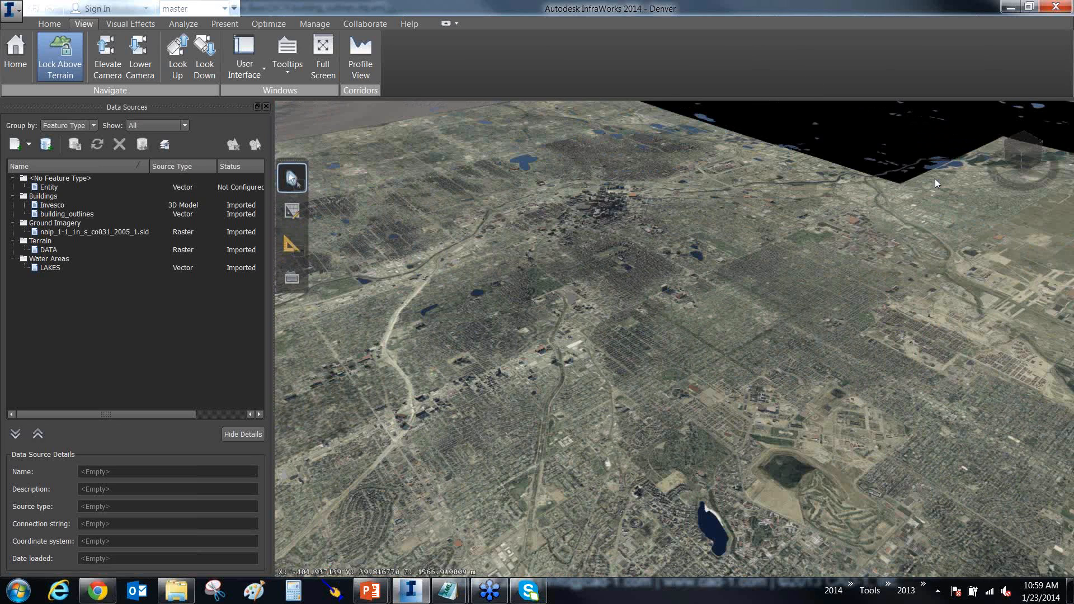
right_click(1024, 160)
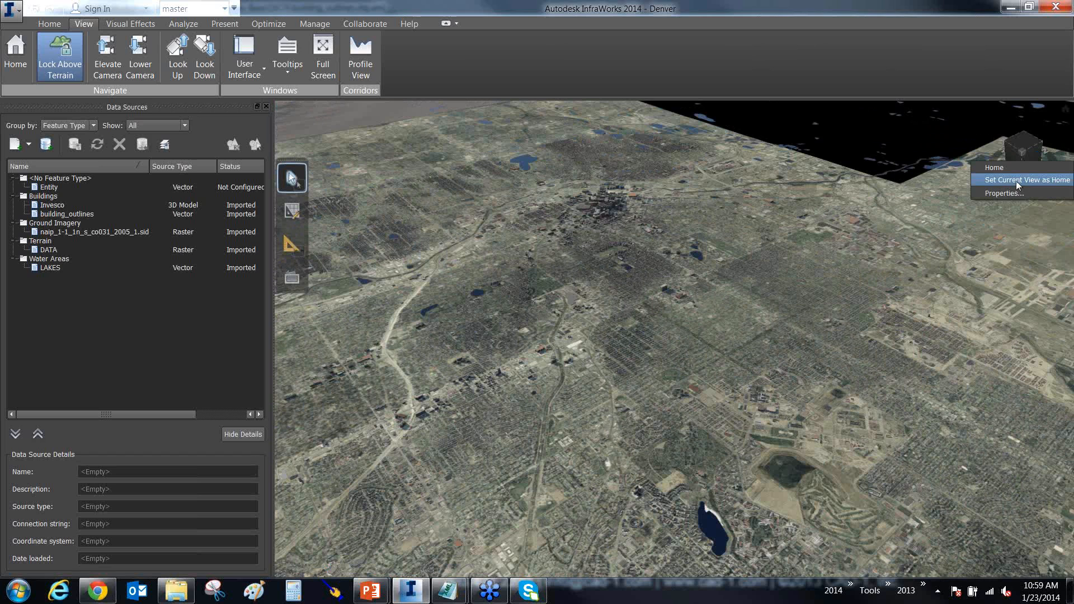
left_click(1015, 180)
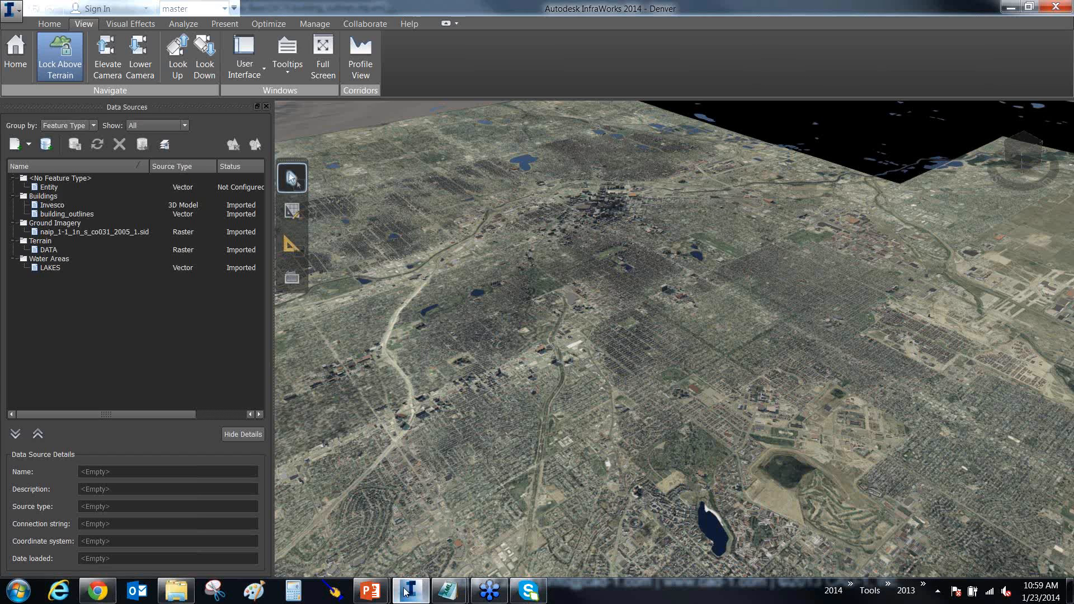
Step: Switch to the running _CAD-1_WG.pptx slide show in PowerPoint and advance to the Reminders slide
mouse_move(371, 593)
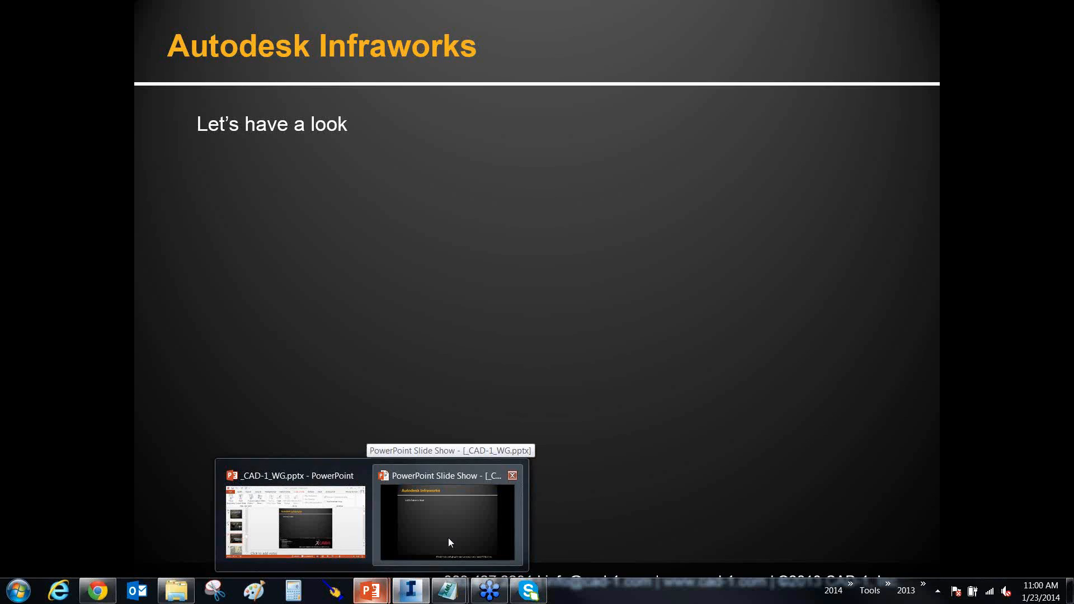
left_click(448, 538)
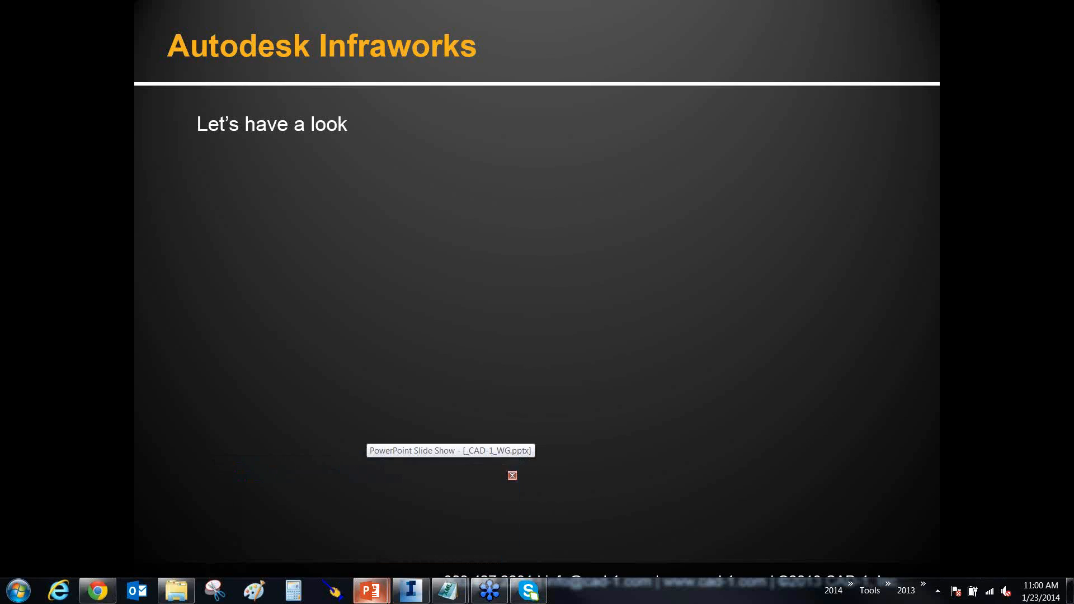
left_click(777, 387)
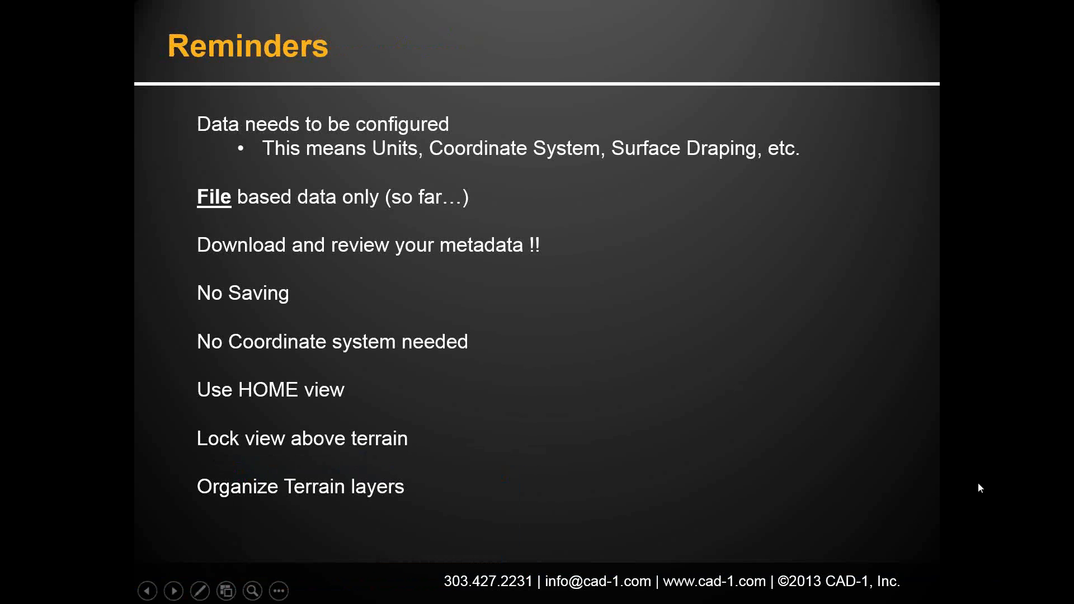